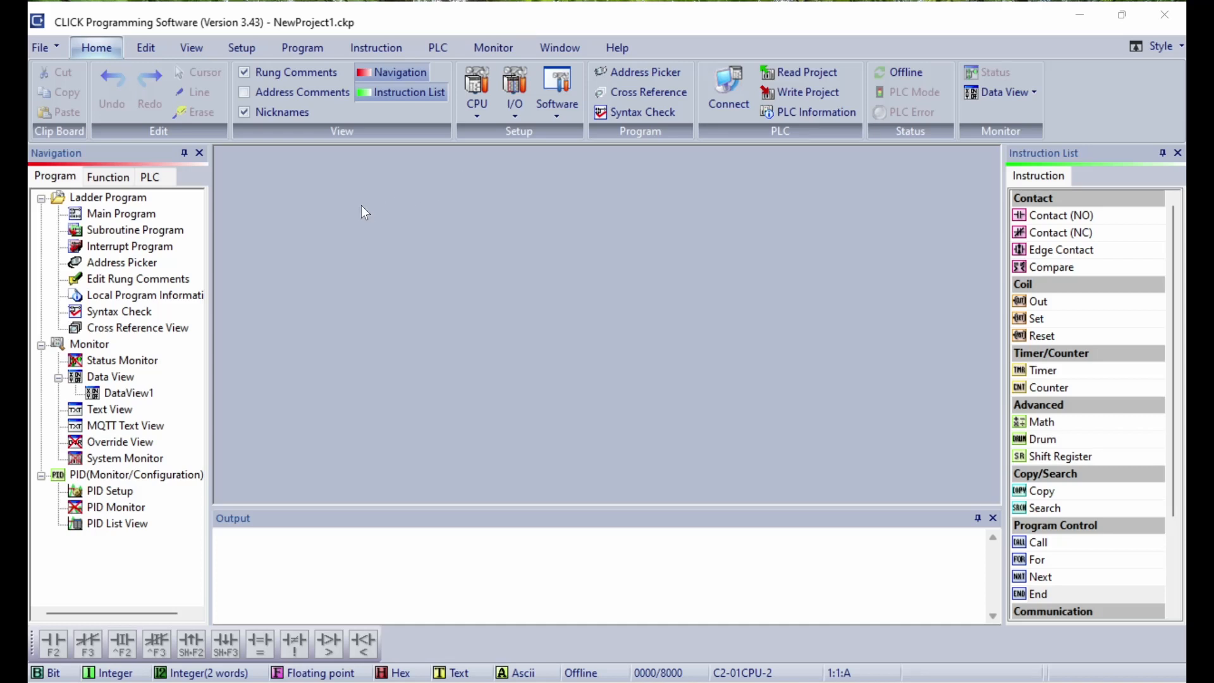
Step: Close NewProject1 without saving so the Startup dialog appears
left_click(41, 49)
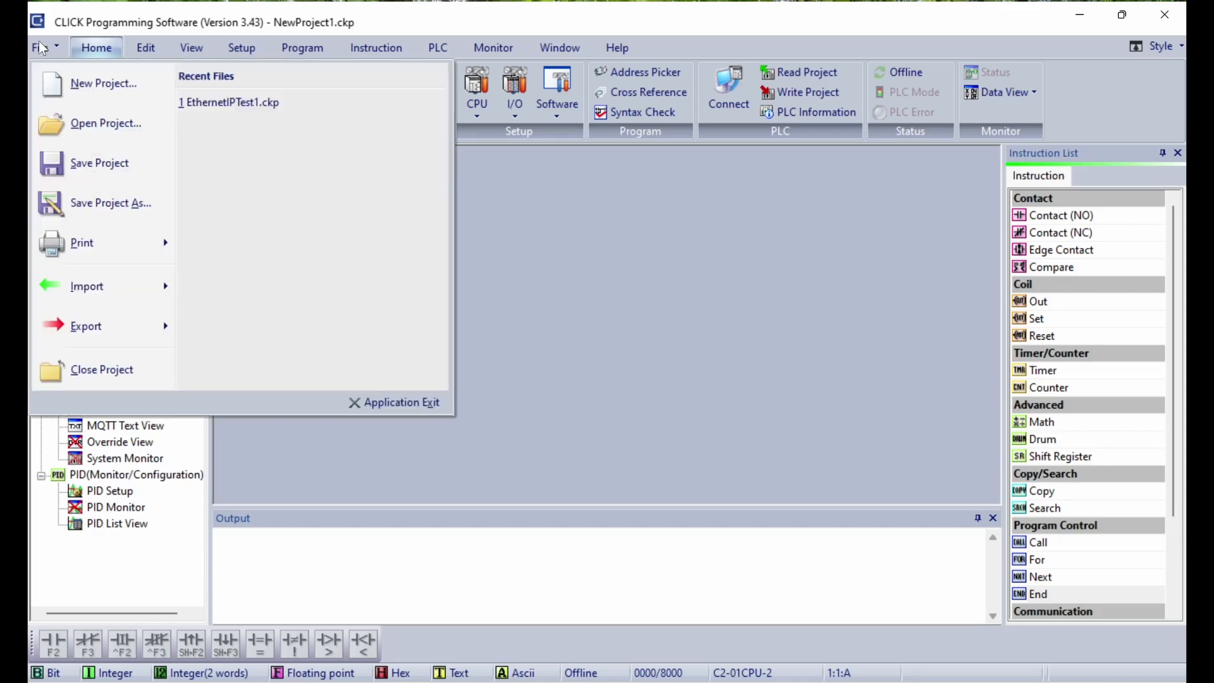
left_click(89, 93)
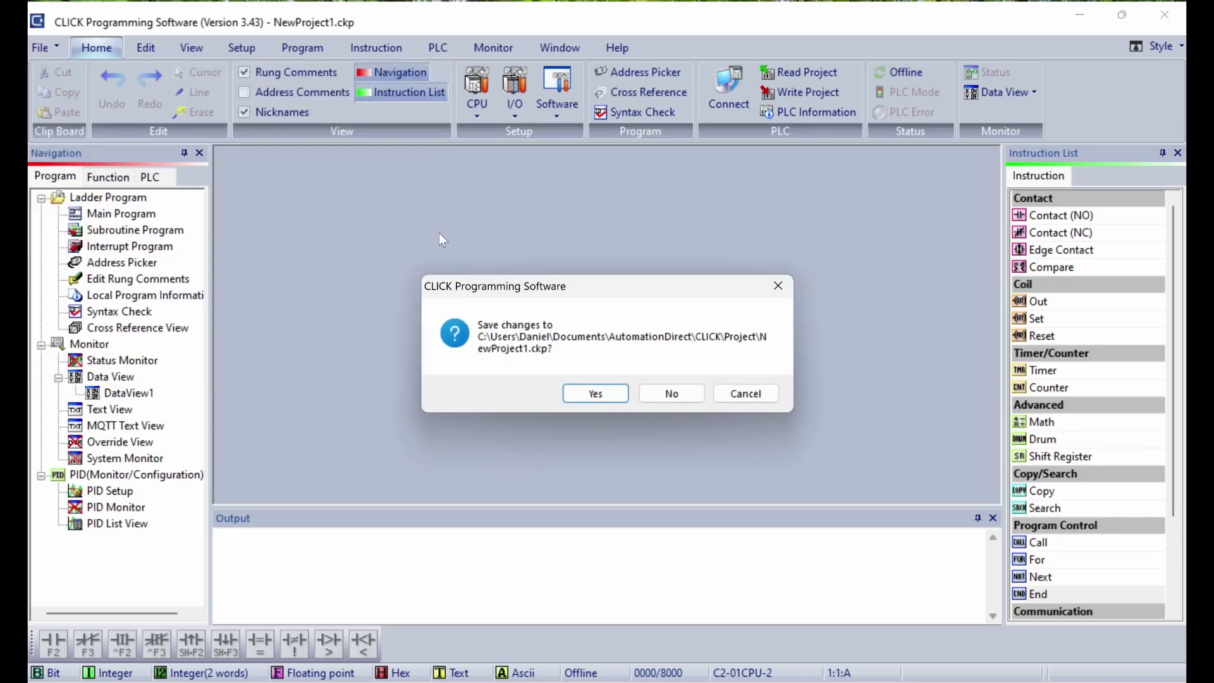
left_click(671, 396)
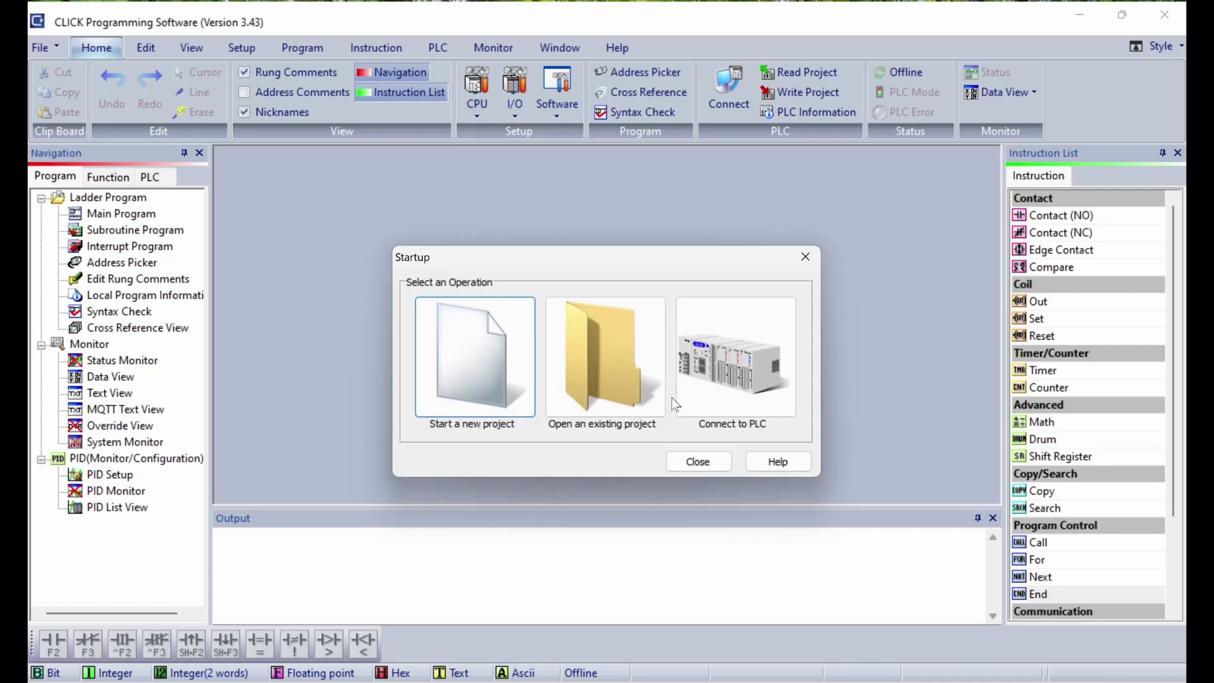
Step: Start a new project and choose C2-01CPU-2 after comparing C2-02CPU-2 and C2-03CPU-2
left_click(468, 397)
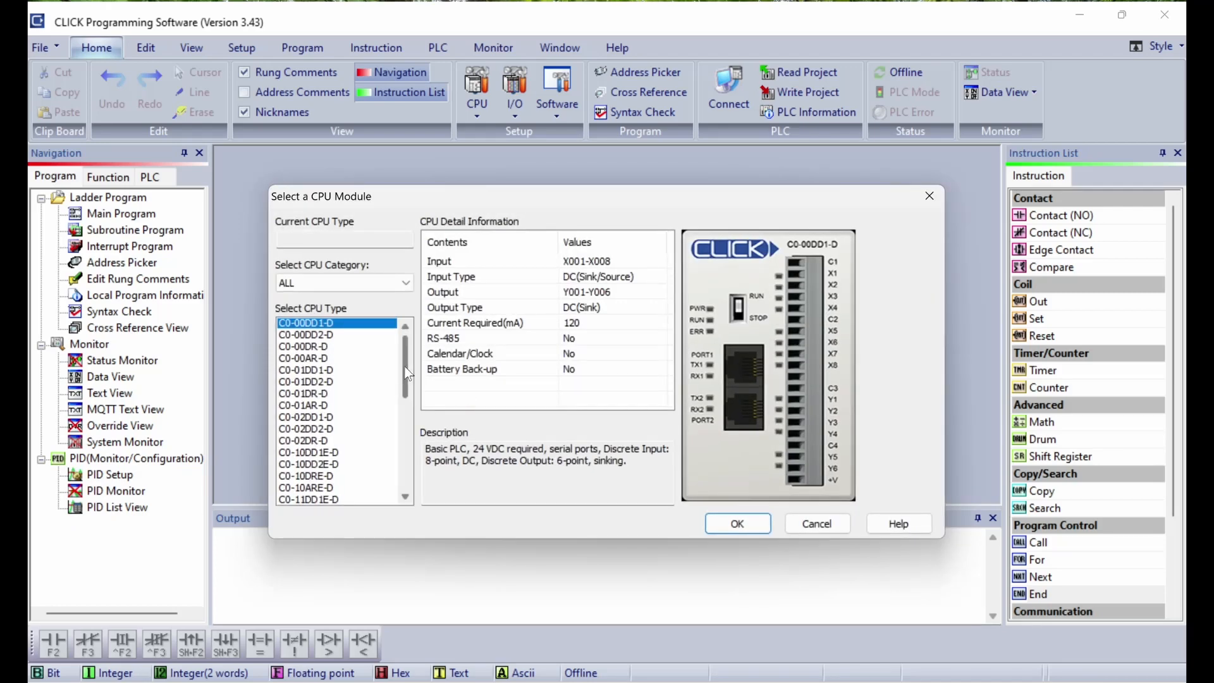
left_click_drag(409, 374, 404, 465)
left_click(322, 466)
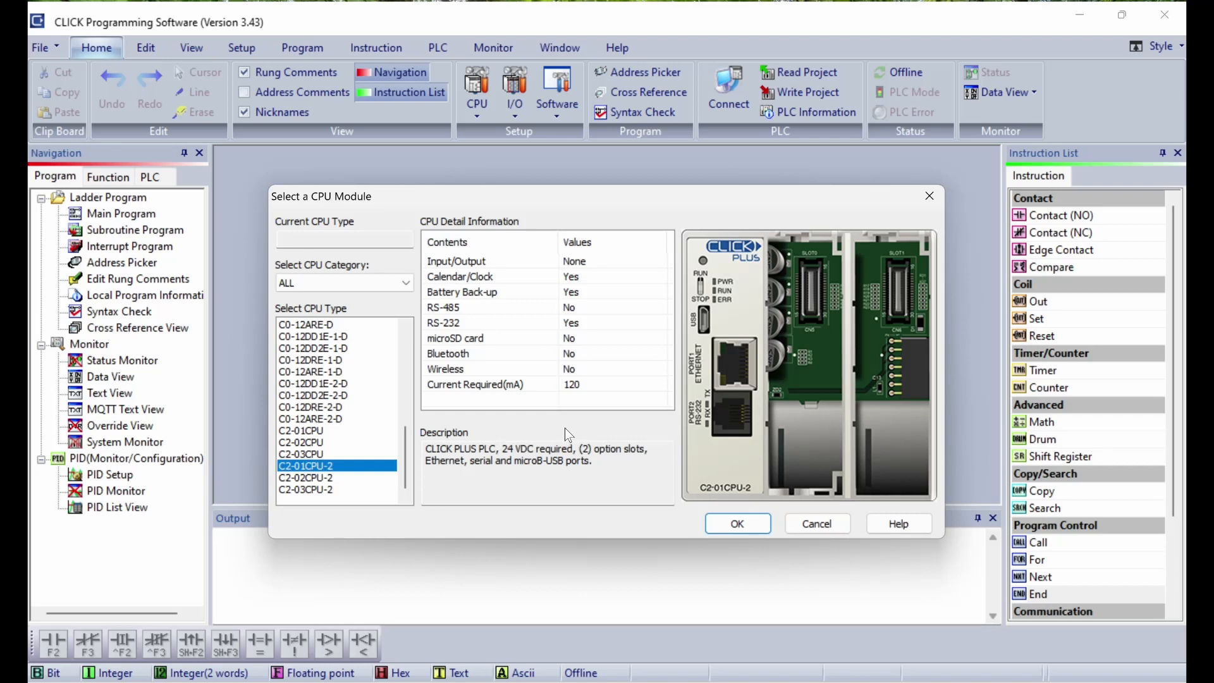
left_click(332, 478)
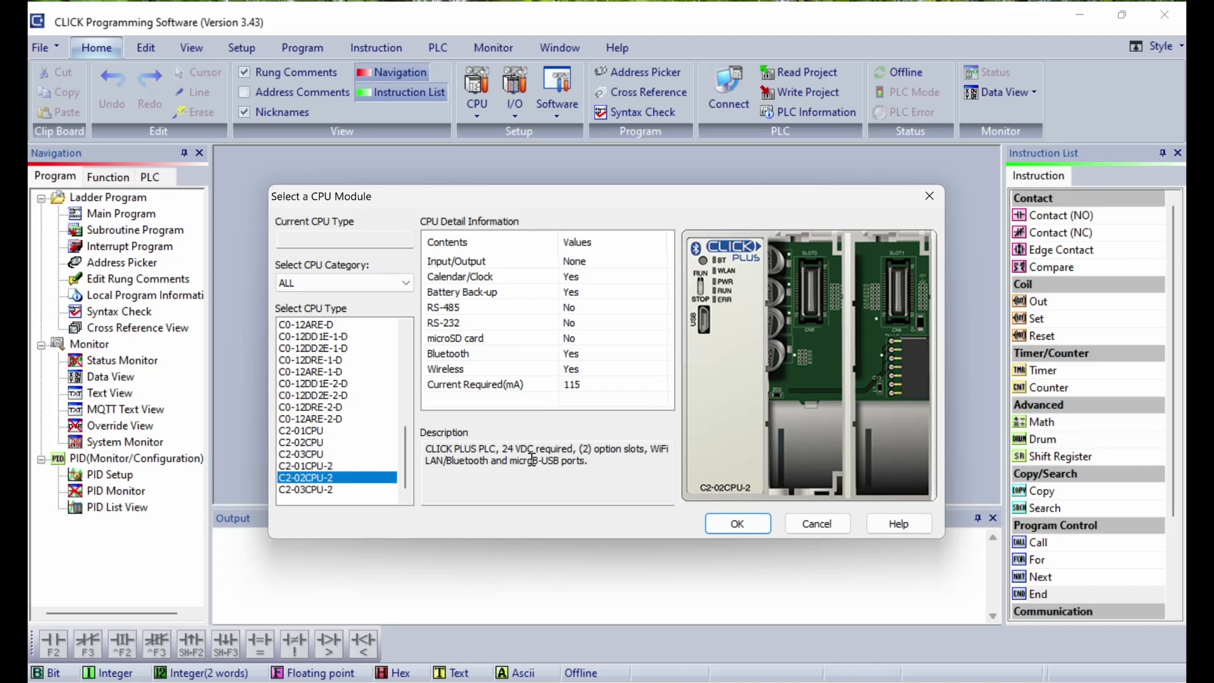
left_click(312, 492)
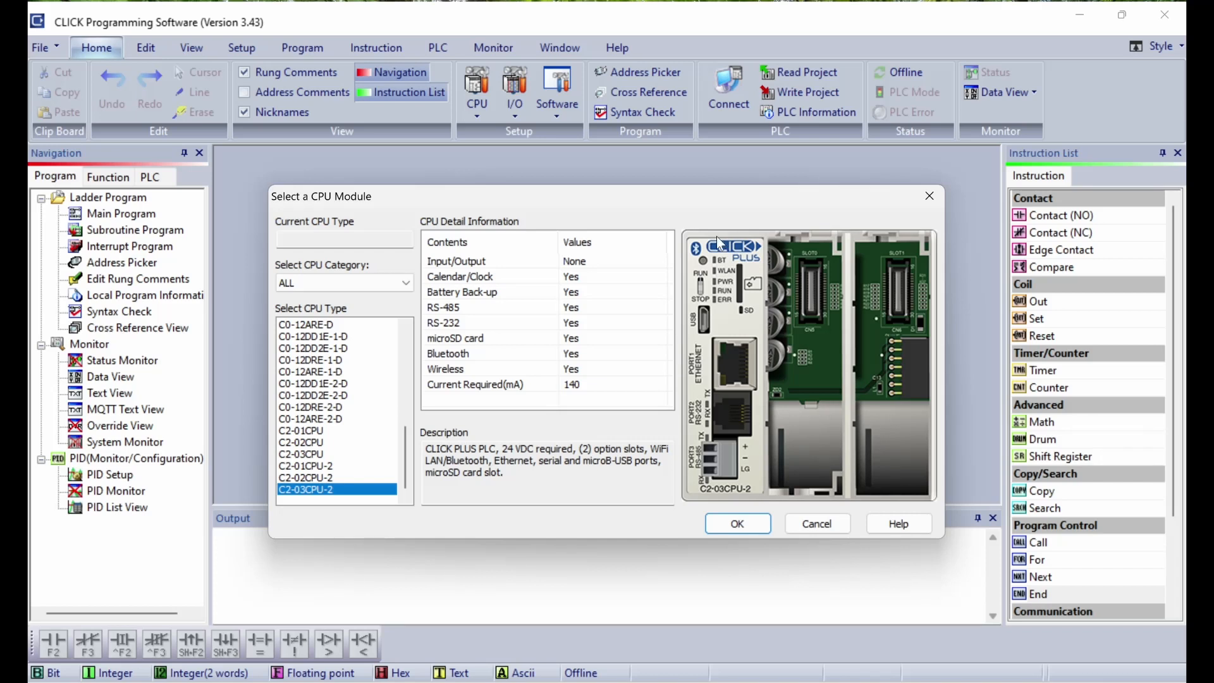
left_click(313, 470)
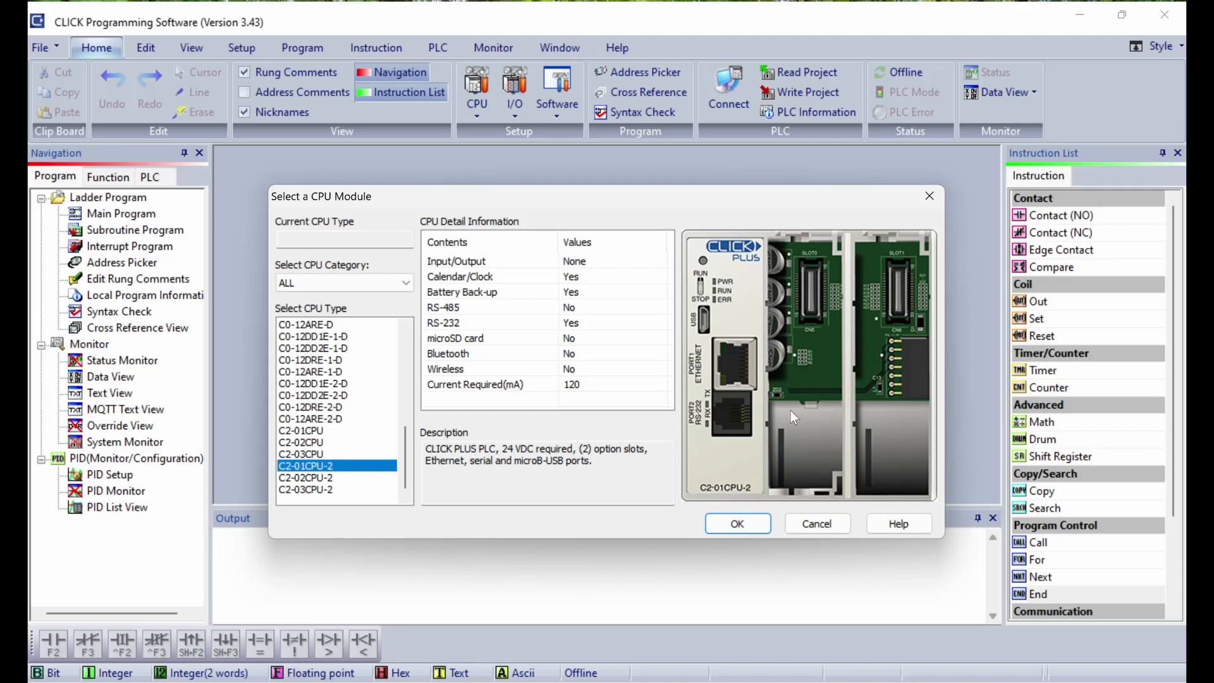
Step: Create the C2-01CPU-2 project with the password requirement disabled, then bring up System Configuration
left_click(737, 524)
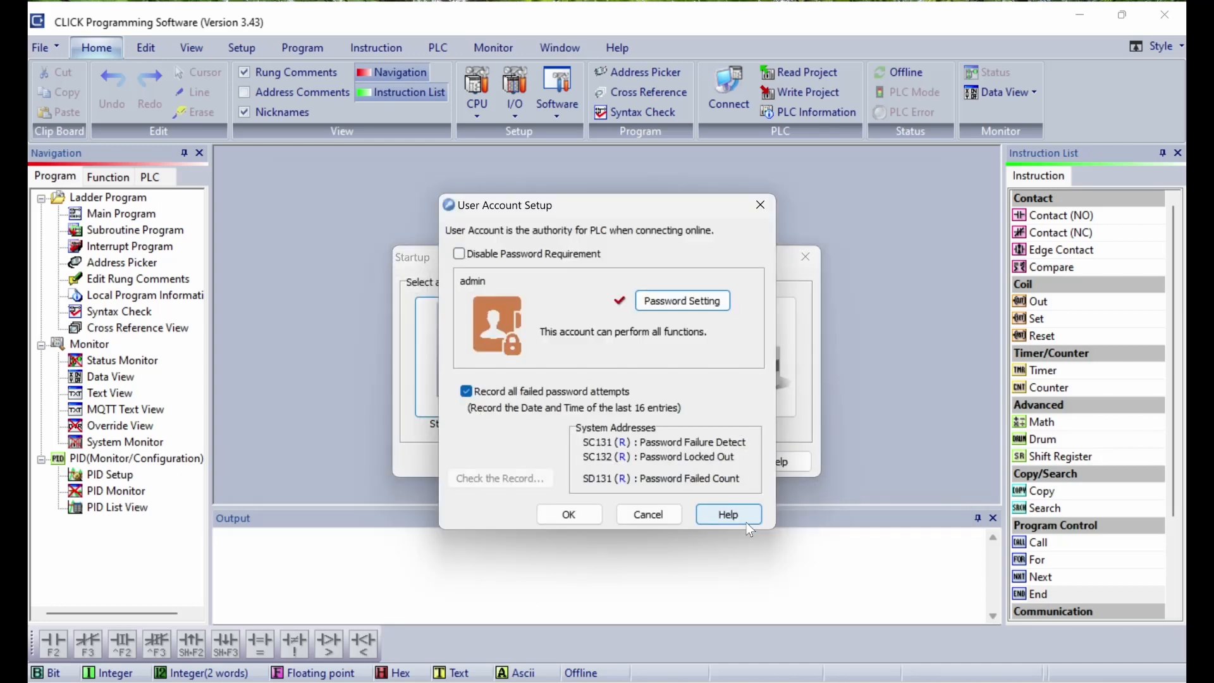
left_click(464, 254)
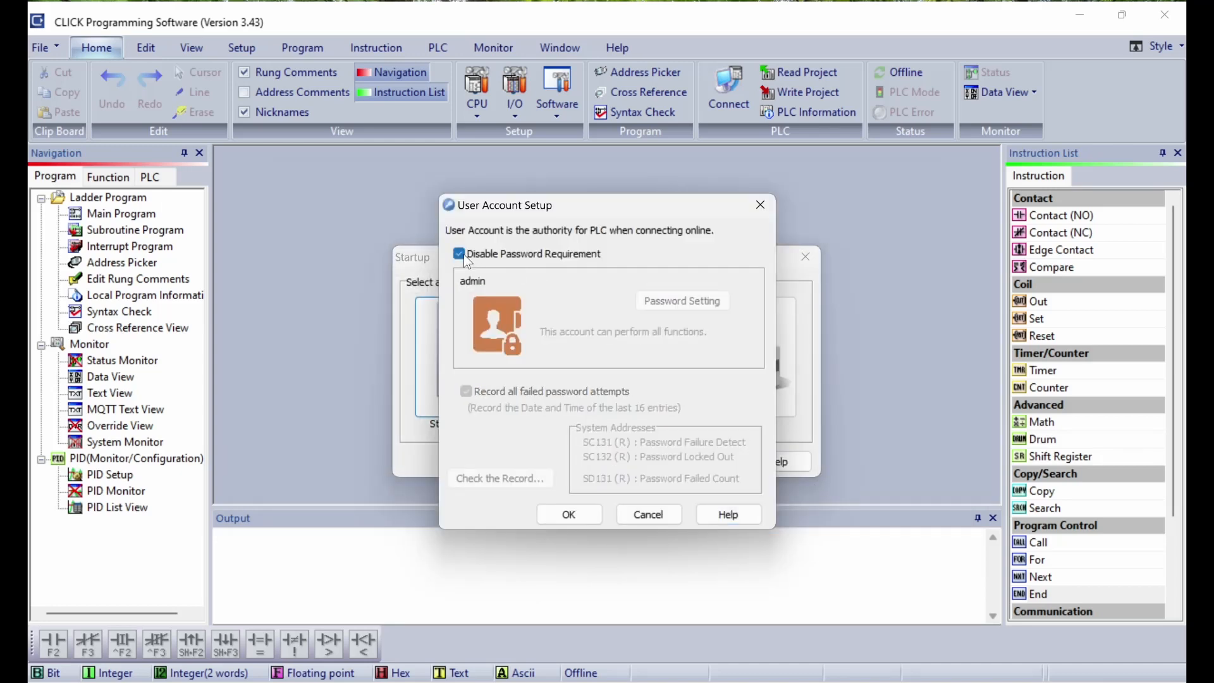
left_click(568, 514)
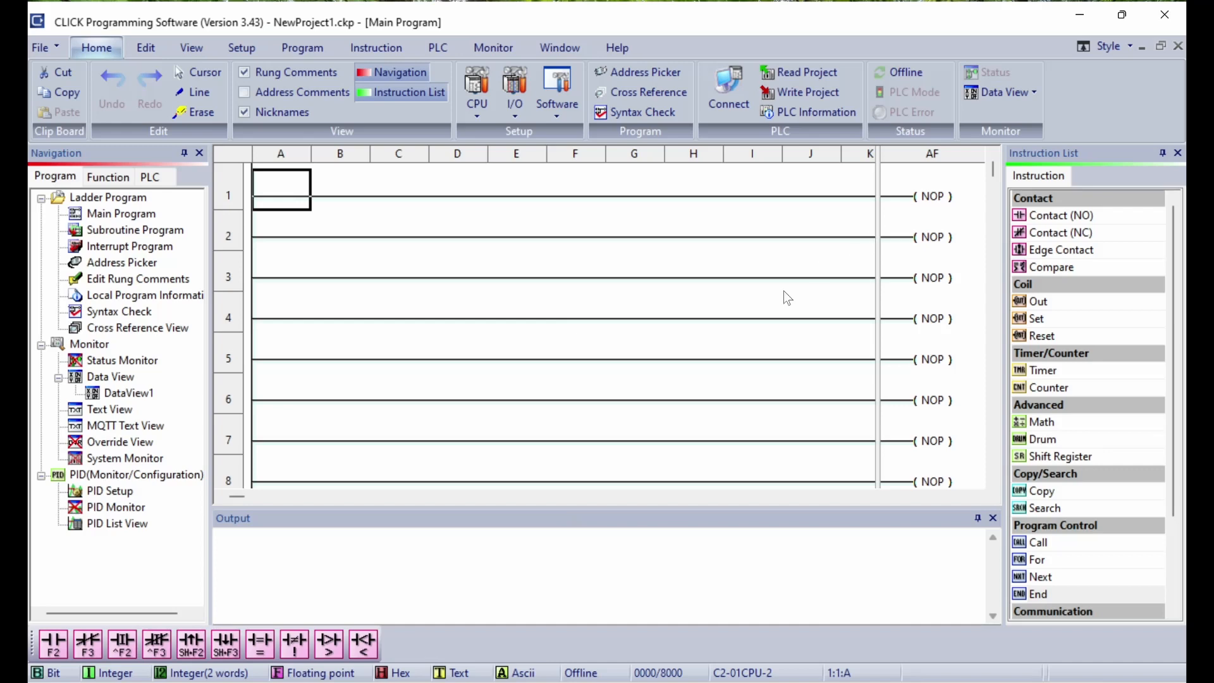
left_click(479, 93)
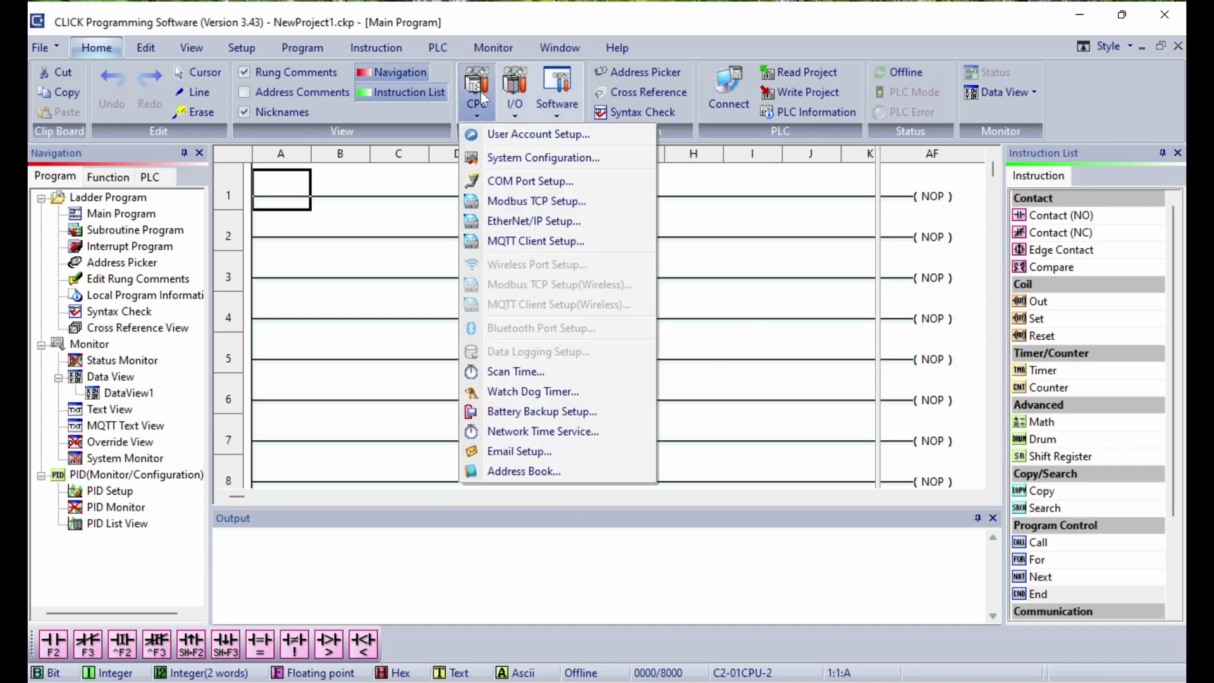
left_click(525, 158)
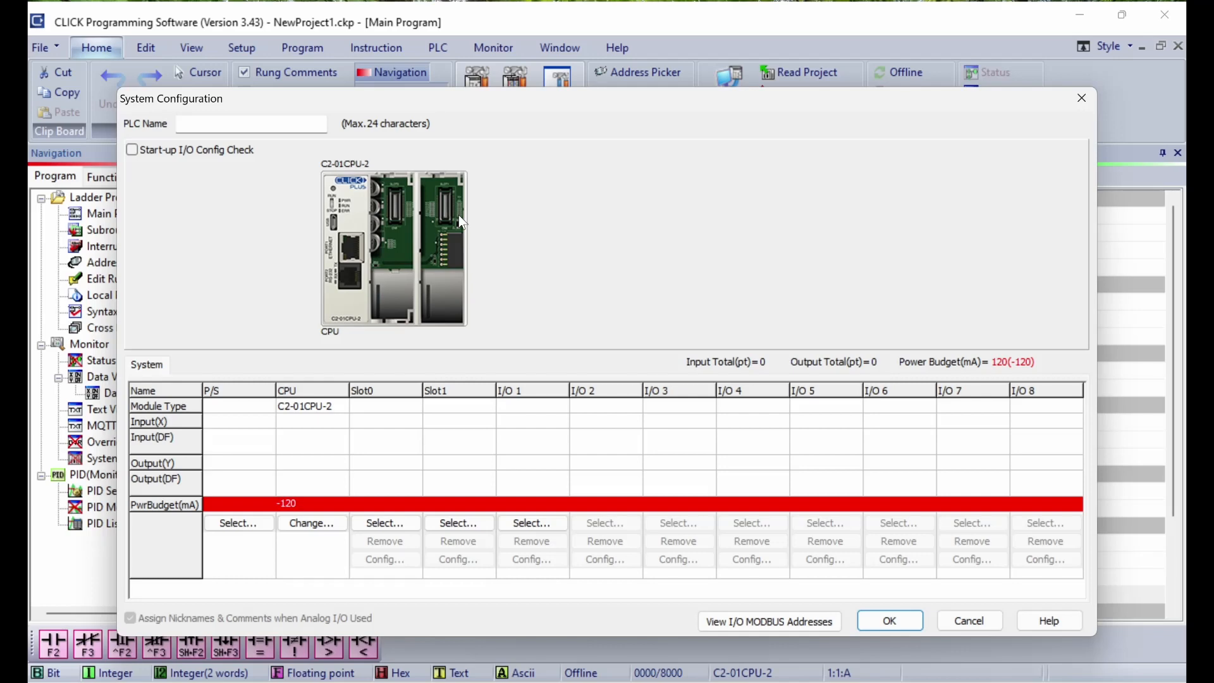
Step: Fit a C0-01AC power supply and a C2-14DR module in Slot0
left_click(231, 524)
left_click(399, 294)
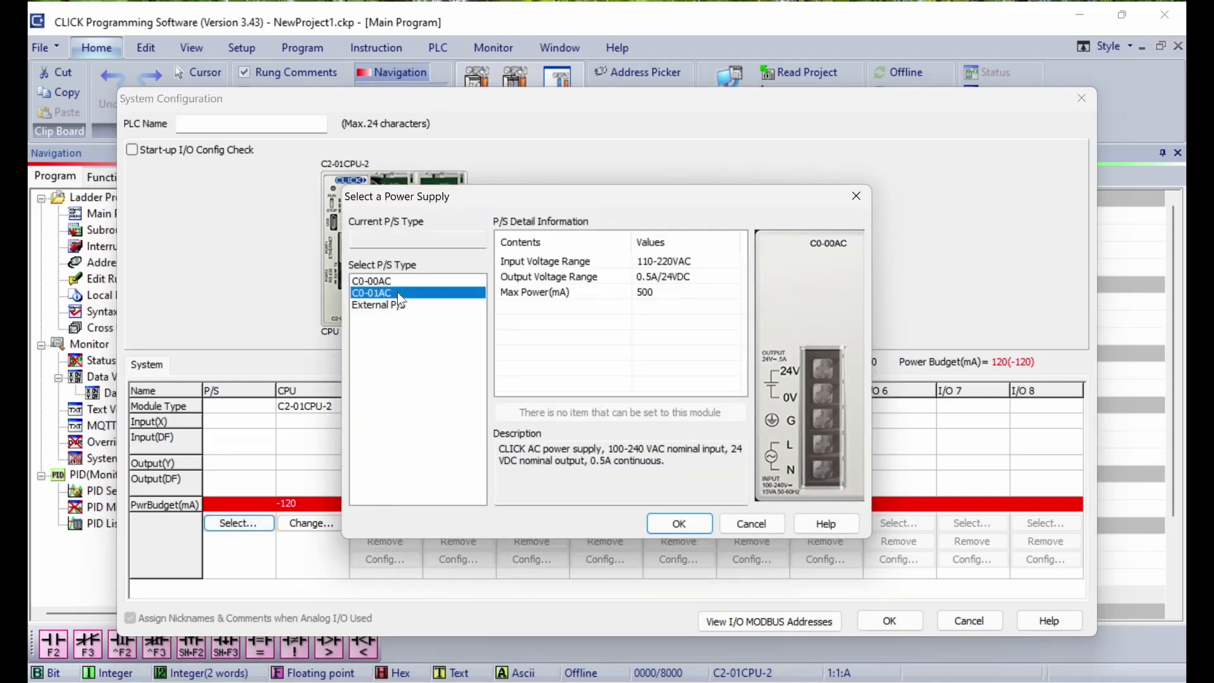
left_click(679, 523)
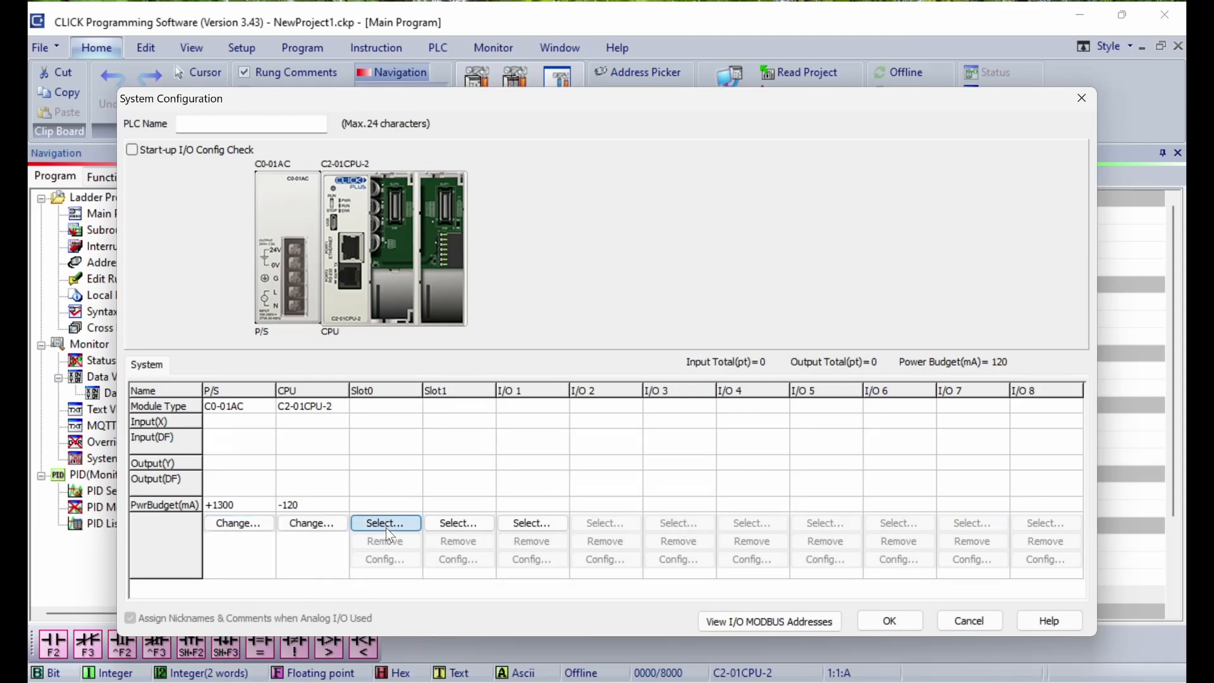
left_click(386, 525)
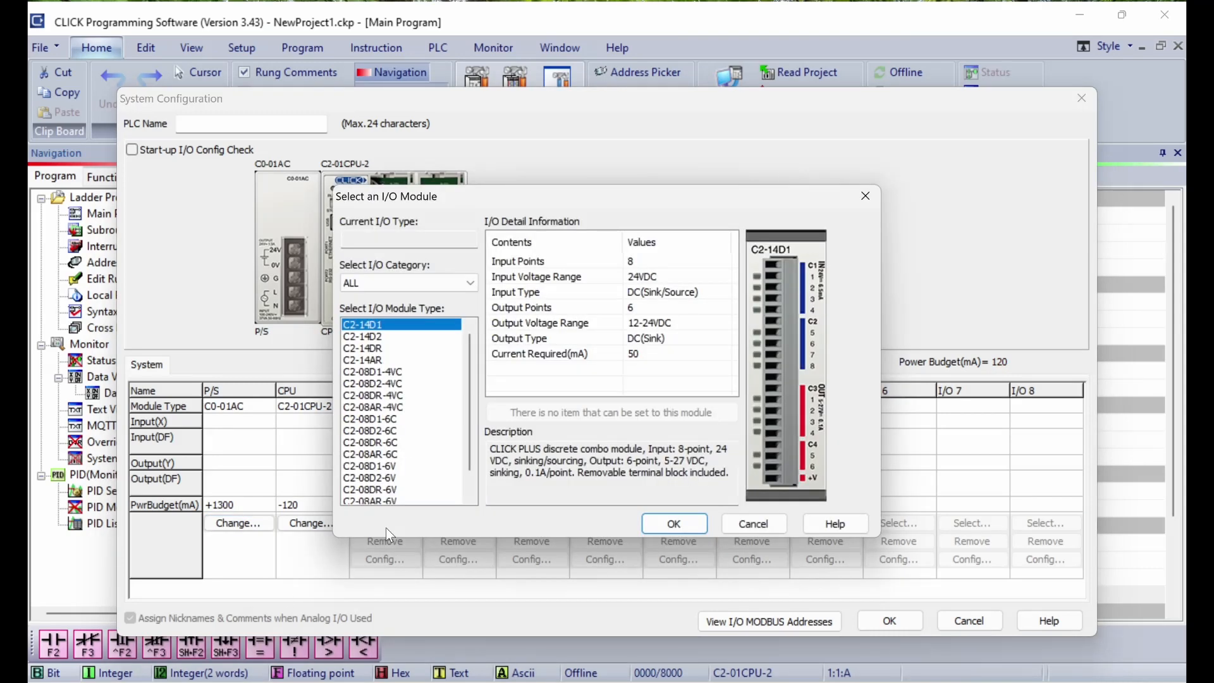
left_click(380, 348)
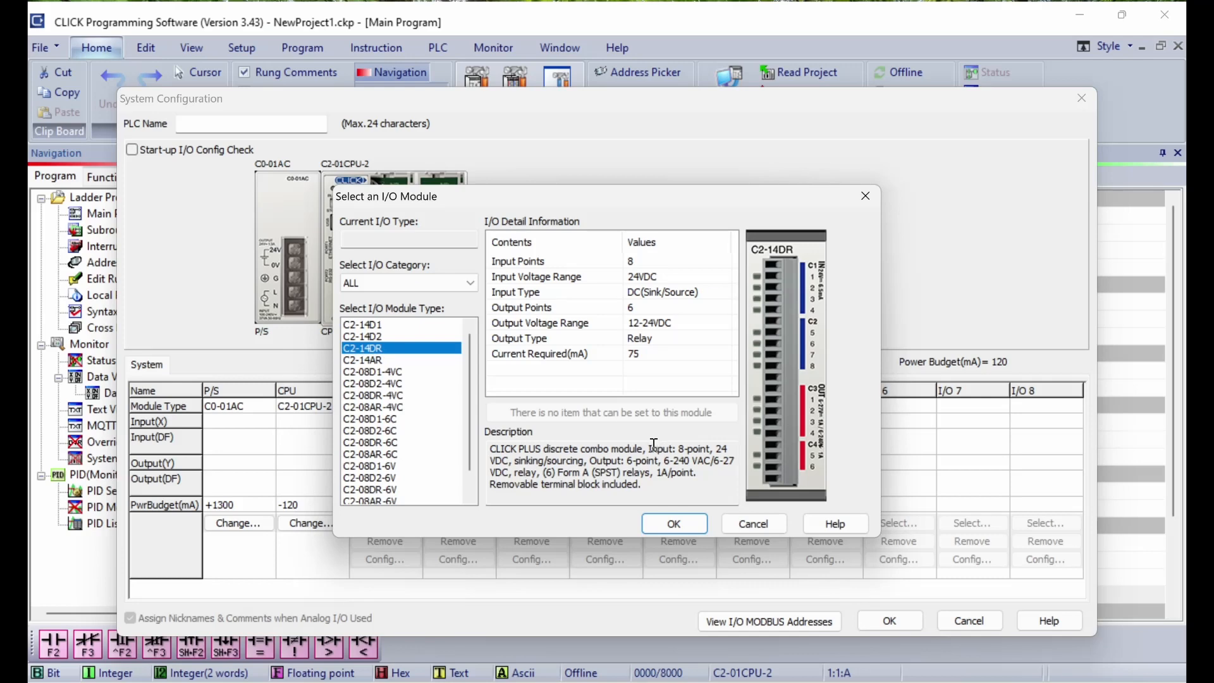
left_click(689, 527)
Step: Put a C2-14DR in Slot1 and a C0-08TR at I/O 1, then accept the rack
left_click(474, 522)
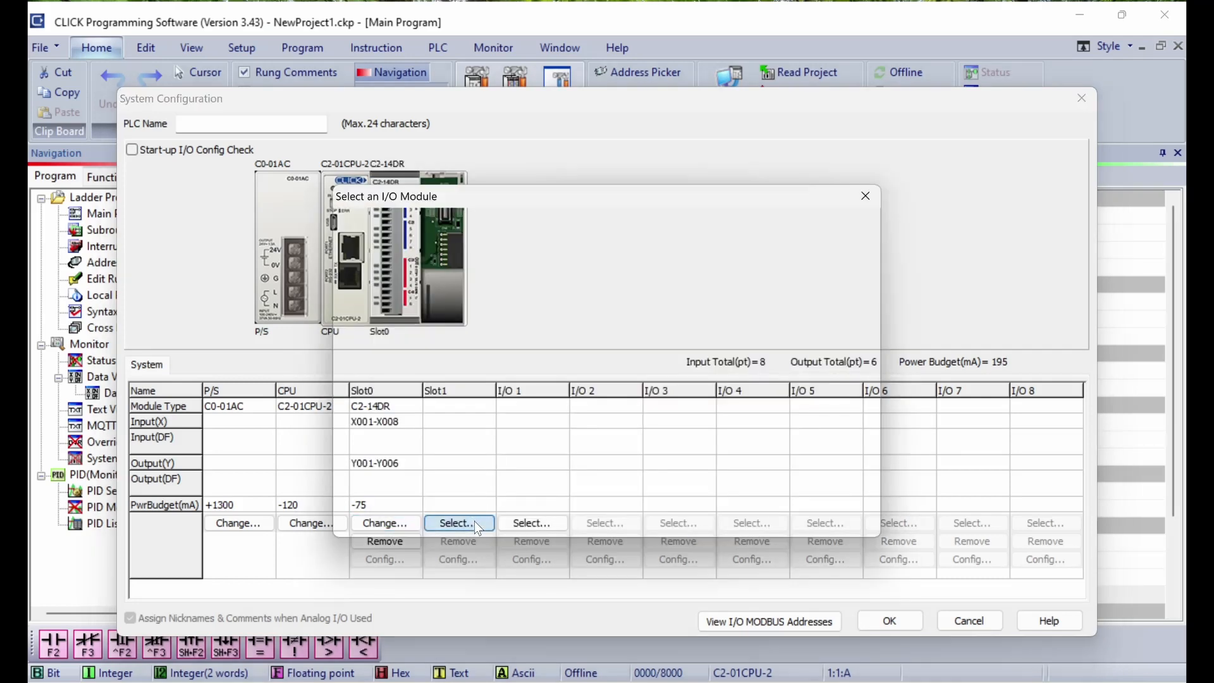
left_click(372, 355)
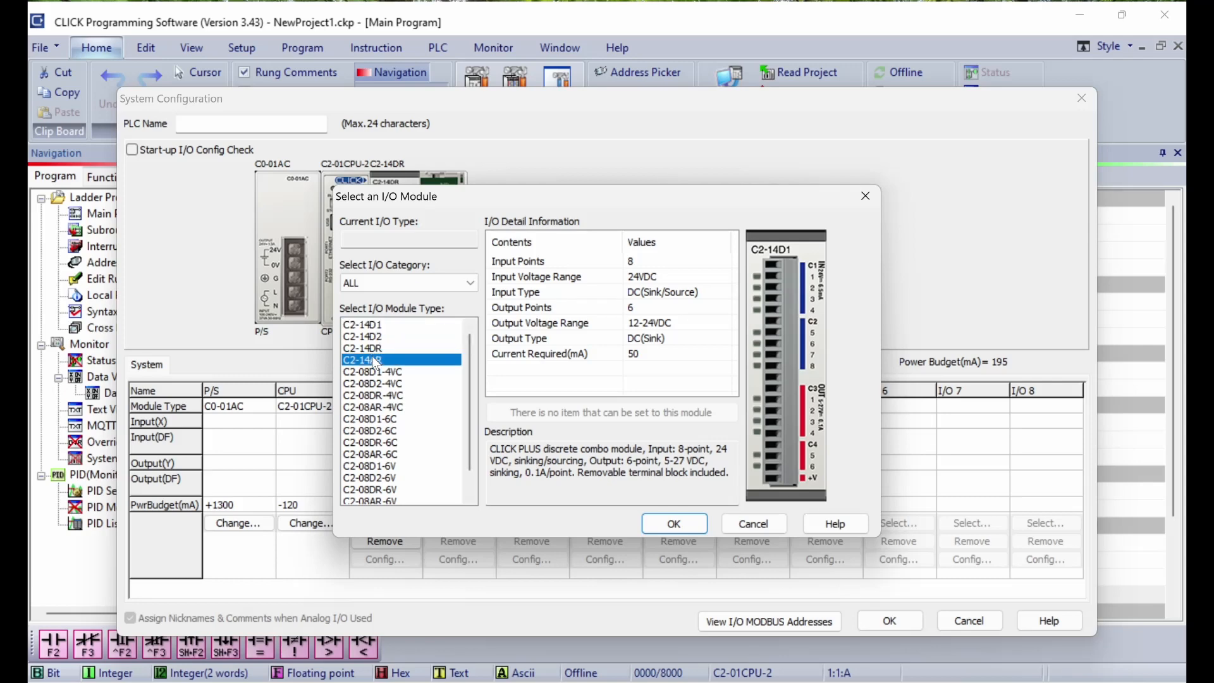
left_click(371, 349)
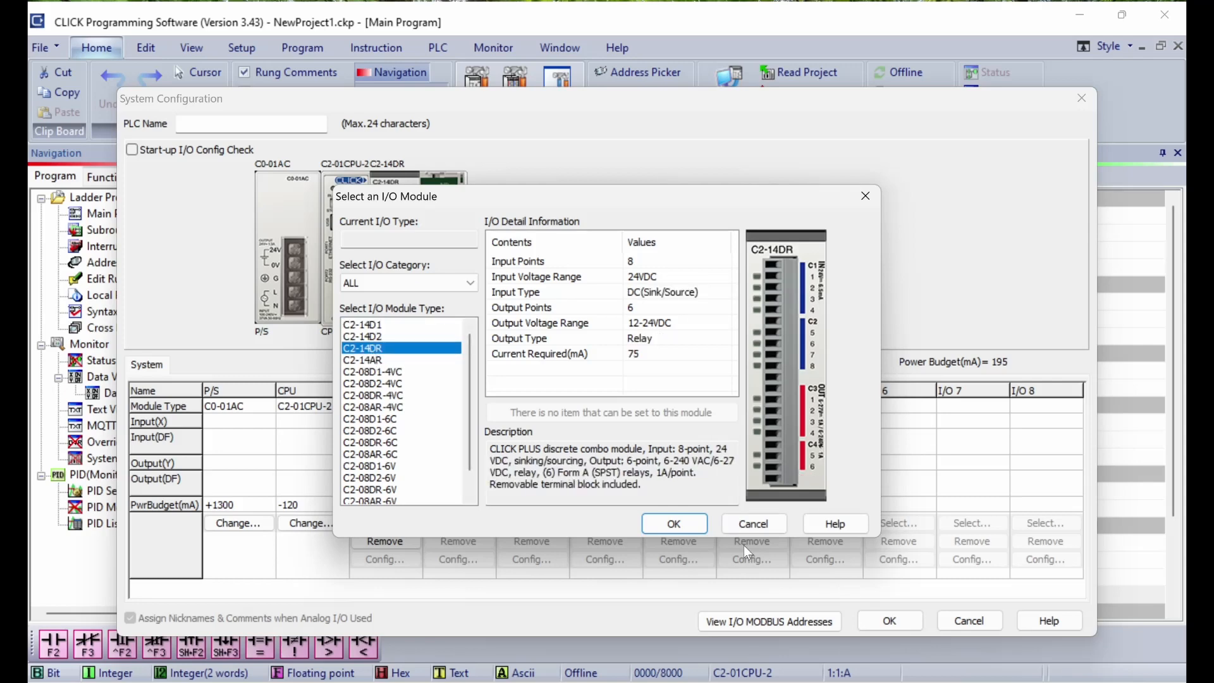
left_click(675, 524)
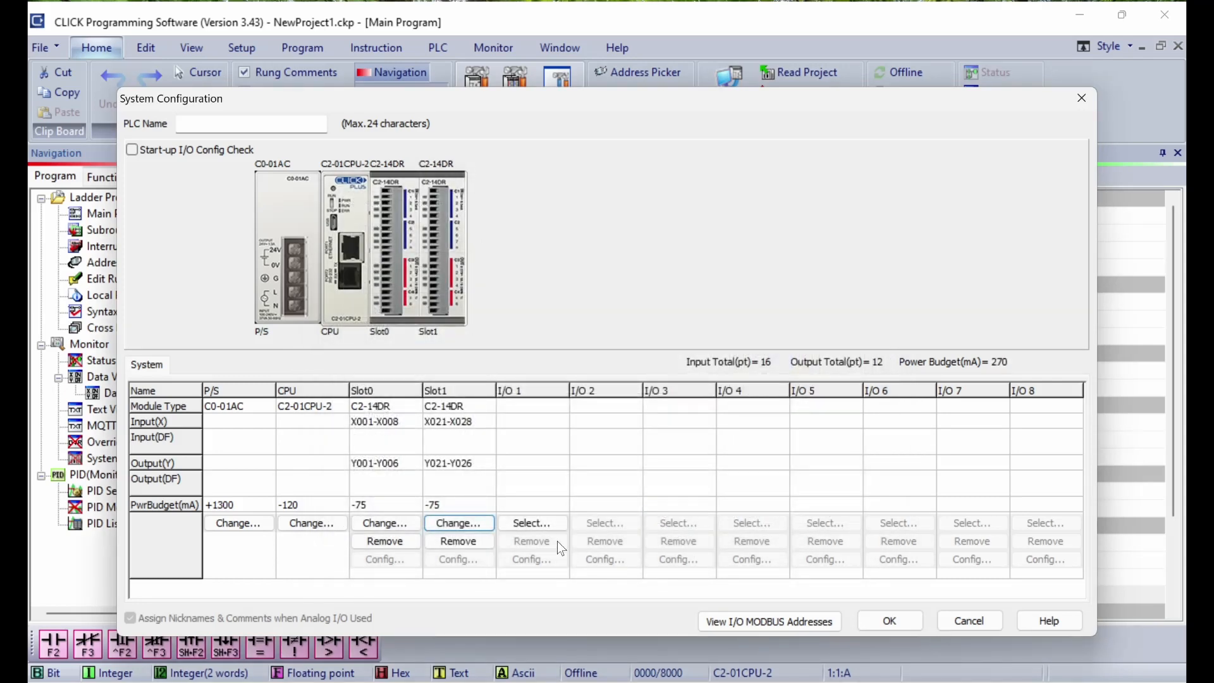
left_click(517, 525)
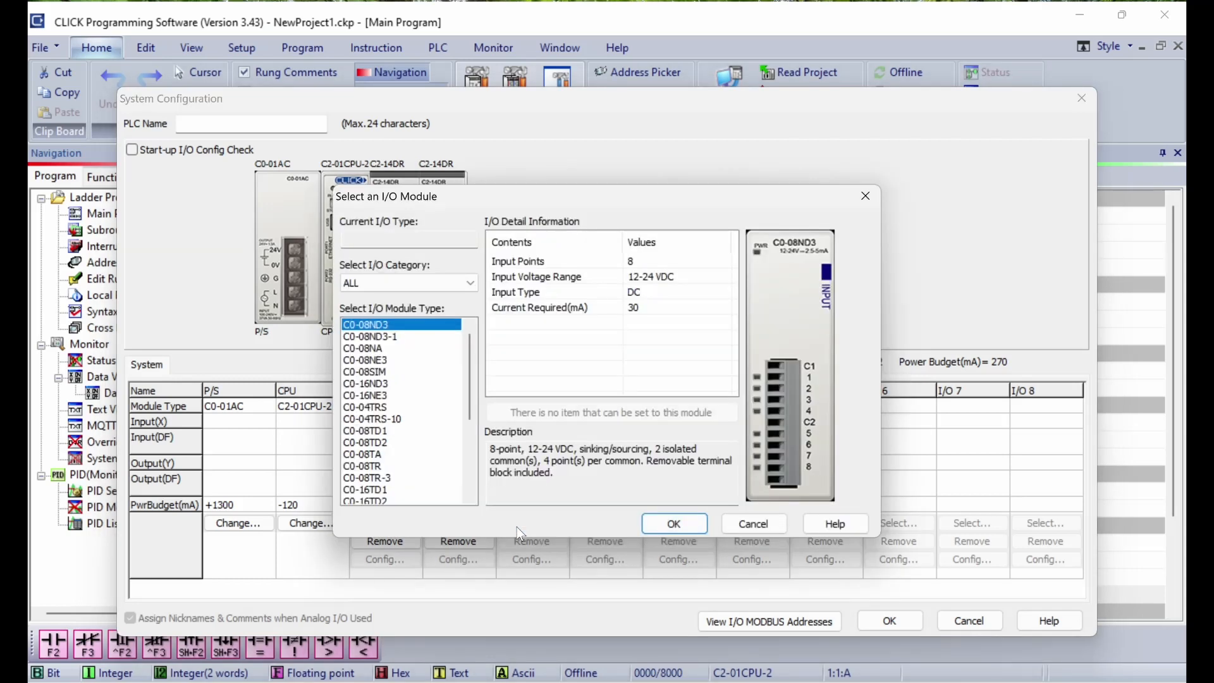
left_click(373, 467)
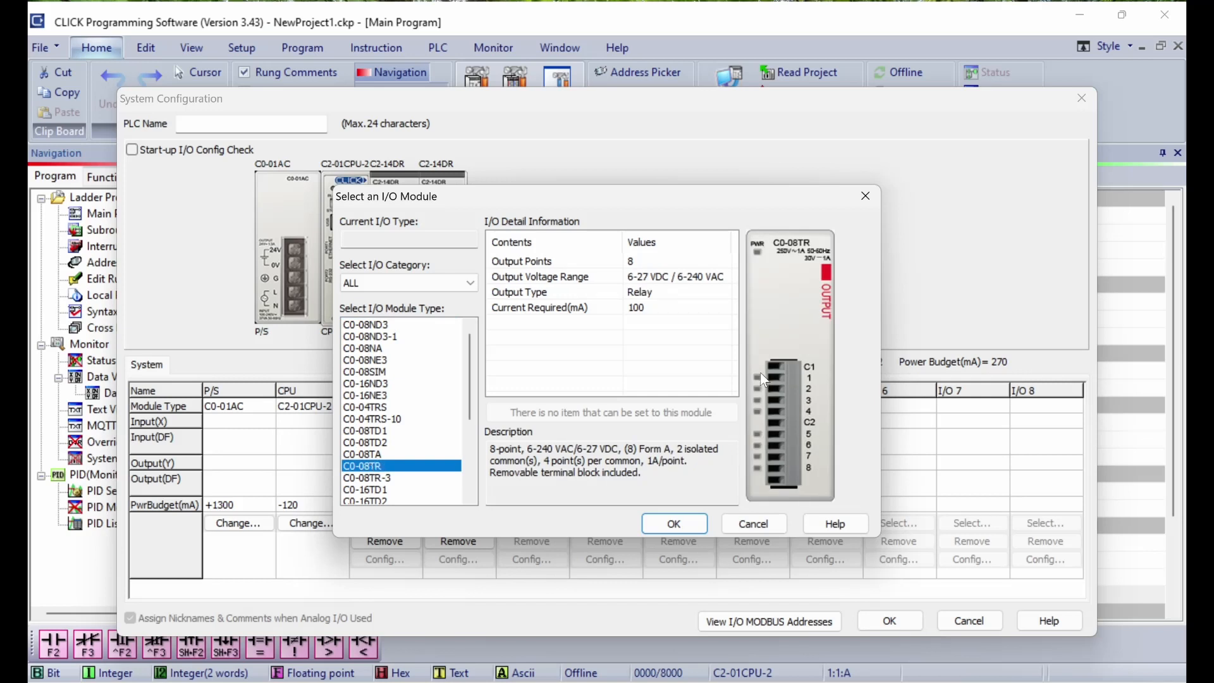
left_click(688, 519)
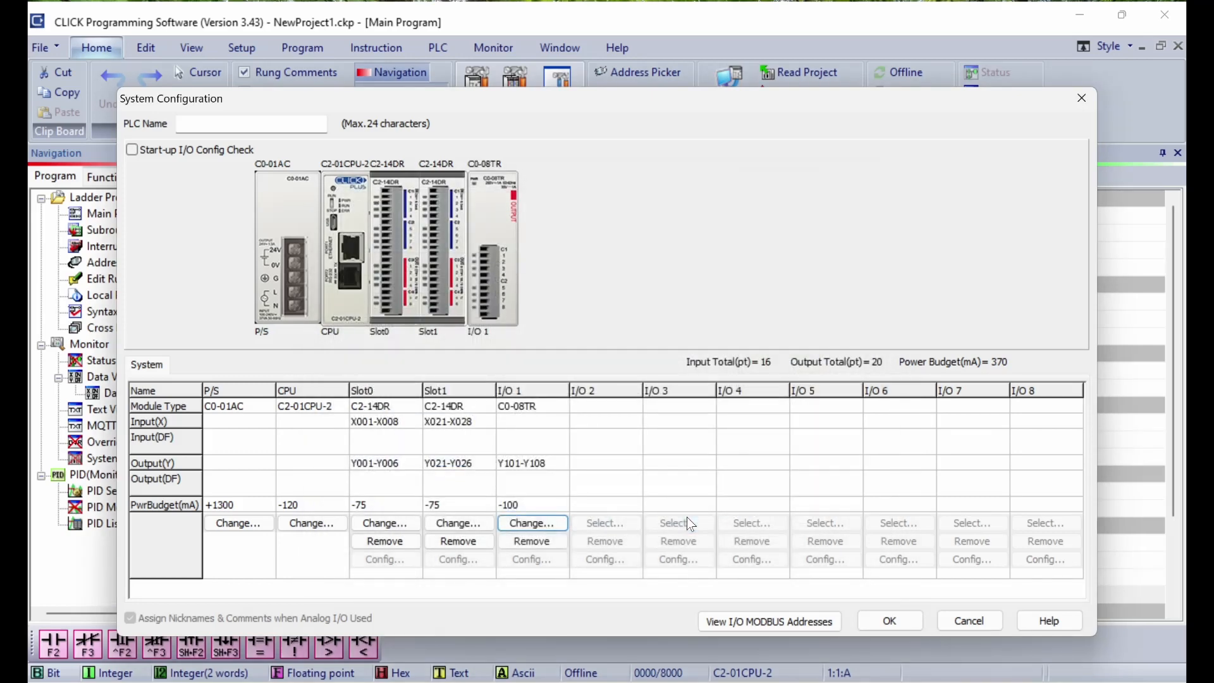
left_click(904, 621)
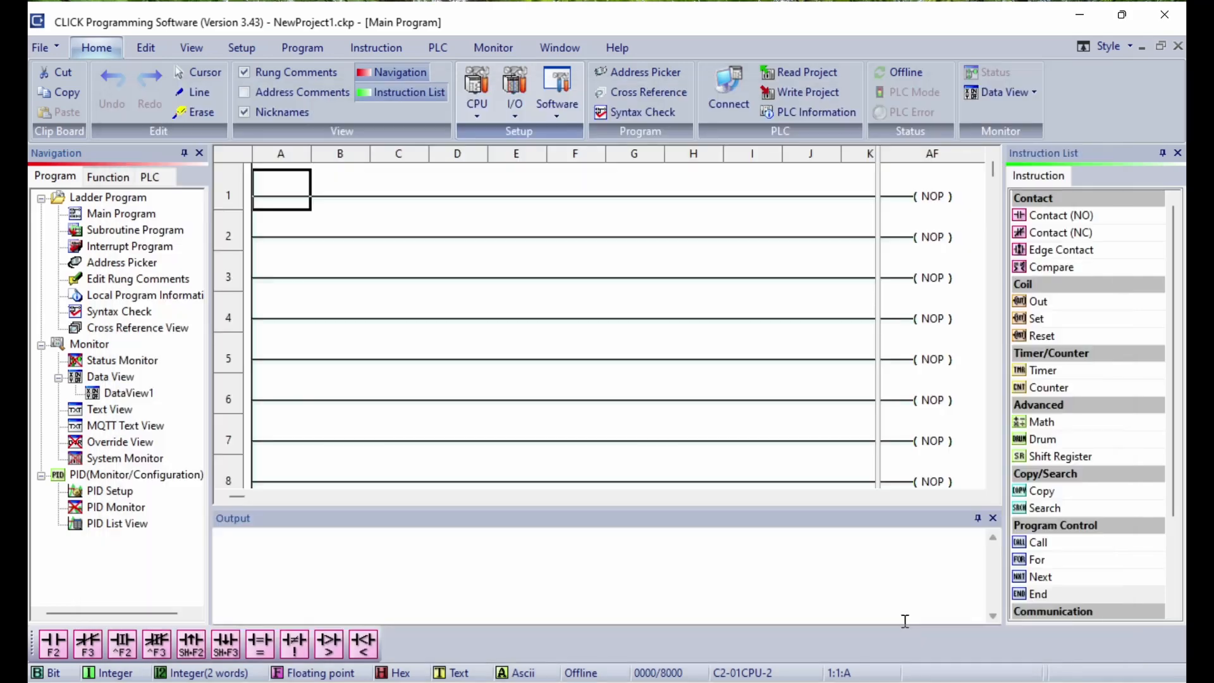
Step: Bring up the CPU's COM Port Setup listing Ethernet Port 1 and RS-232 Port 2
left_click(475, 105)
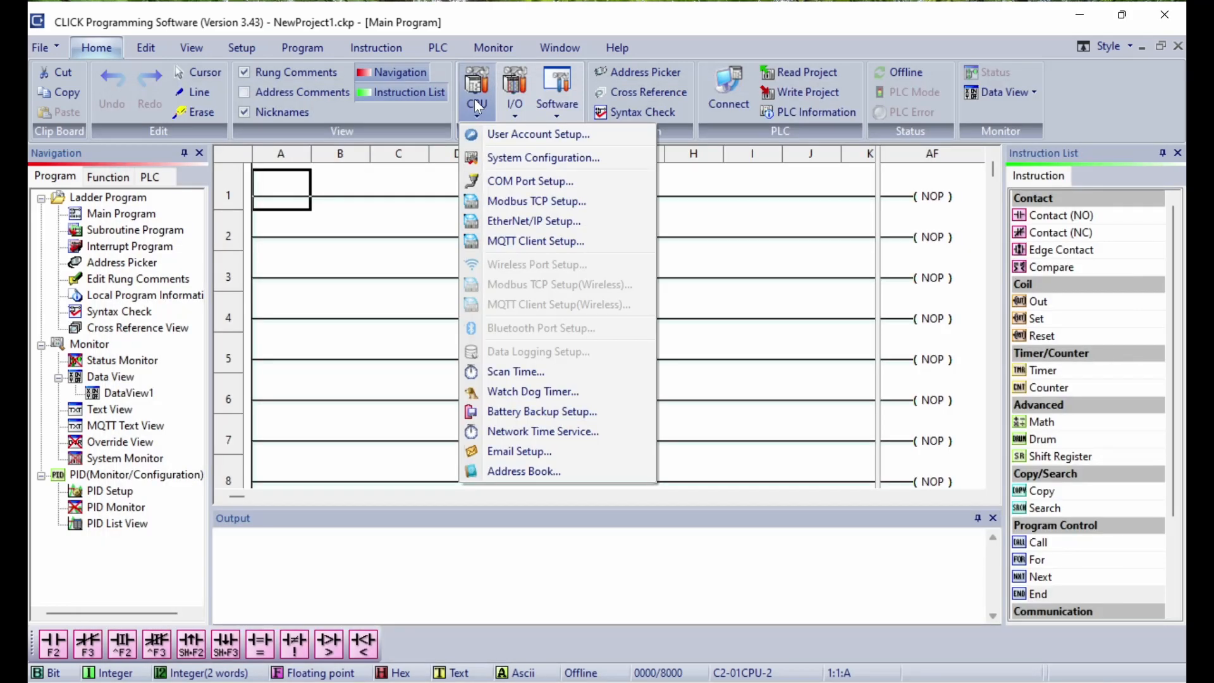
left_click(509, 183)
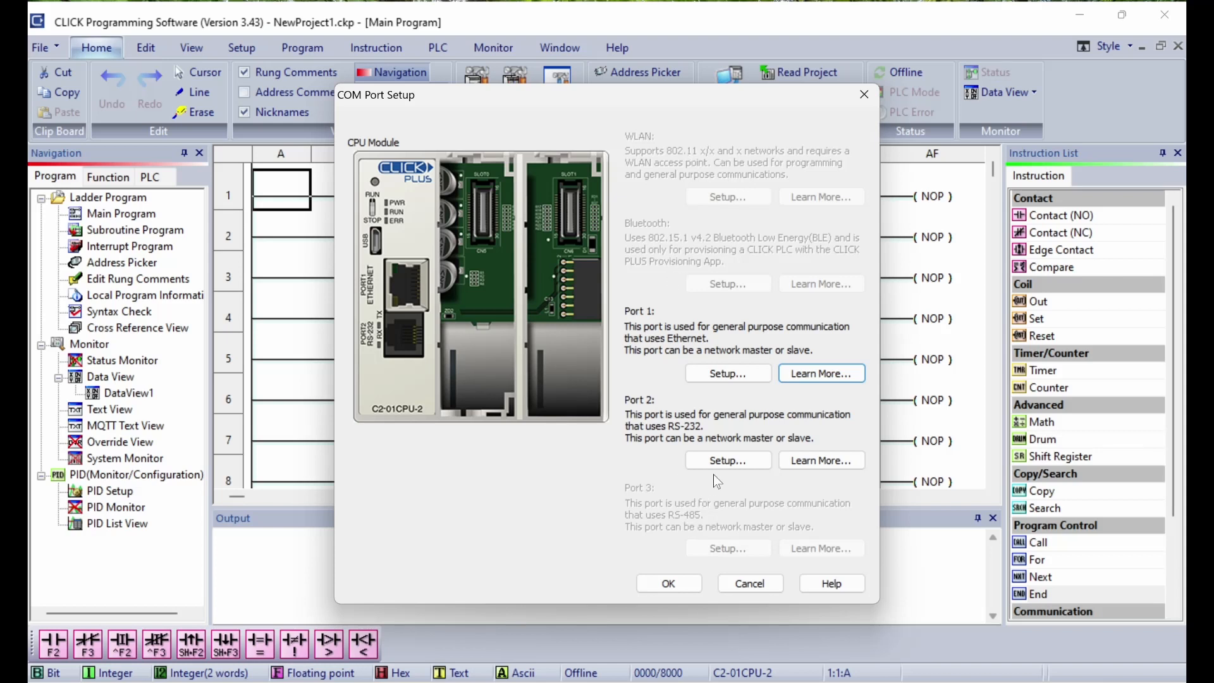
Step: Give Port 1 a static IP address of 192.168.13.10
left_click(737, 380)
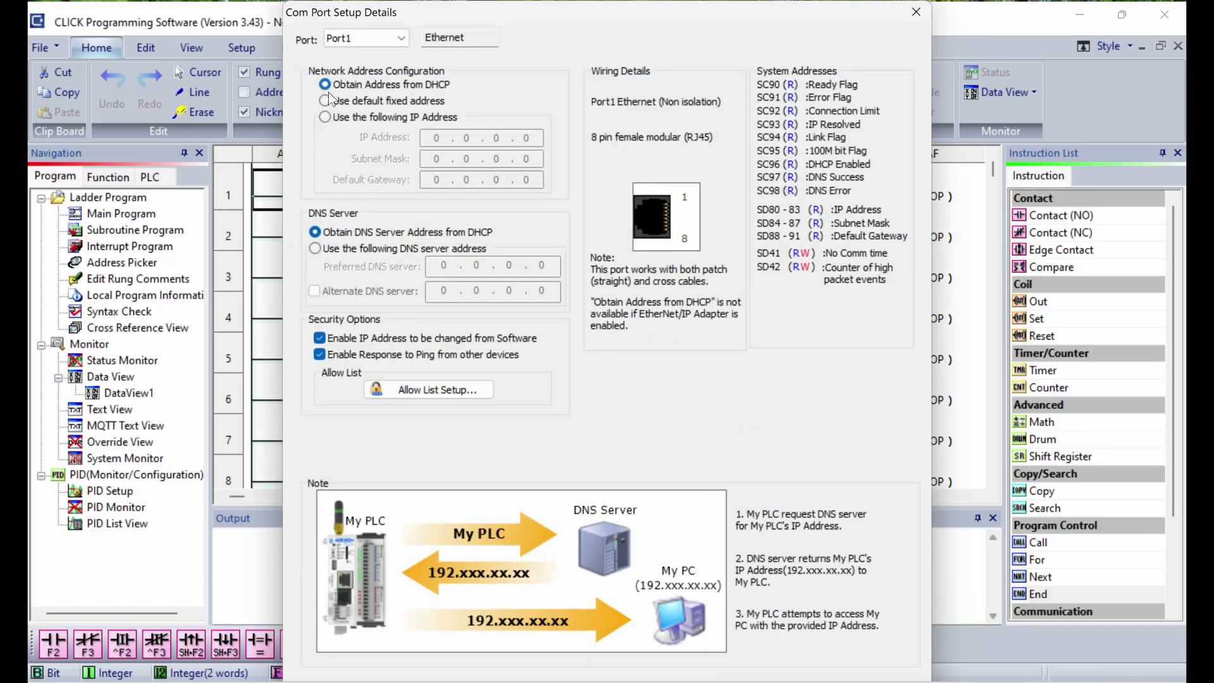
left_click(328, 120)
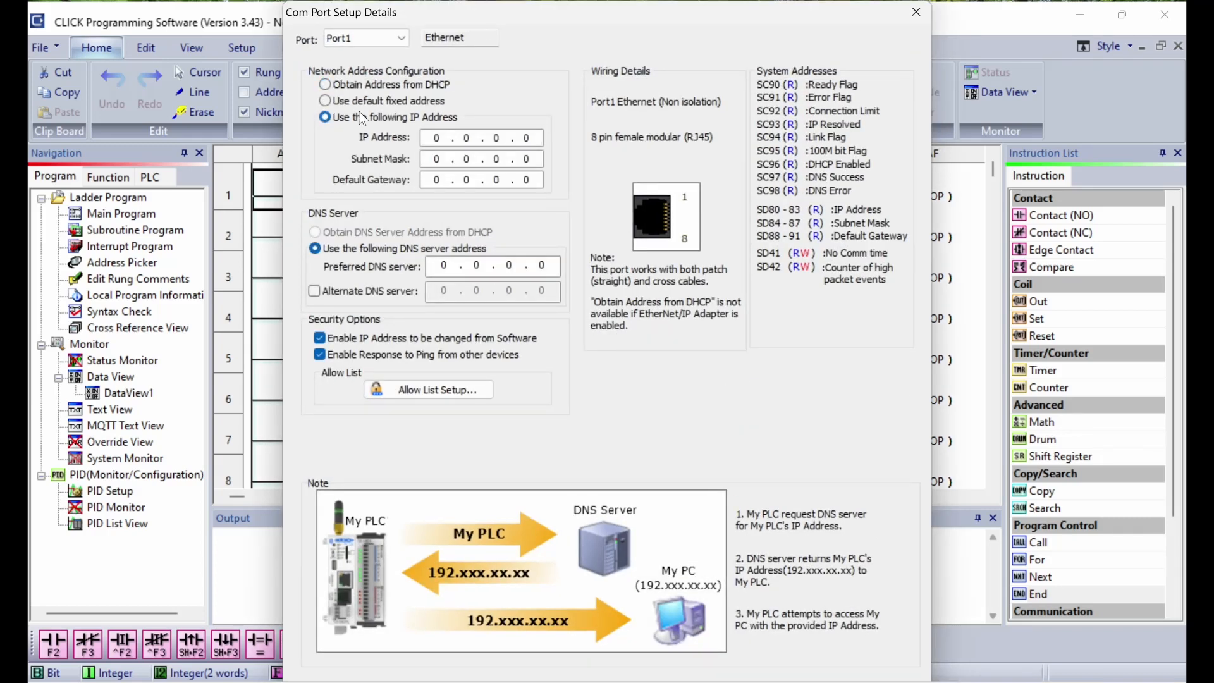
left_click(436, 139)
type("192 . 168 . 13")
key("period")
type("10")
key("Tab")
Step: Enter the subnet mask (255.255.255) and default gateway, then close both port setup windows
type("255 . 255 . 255")
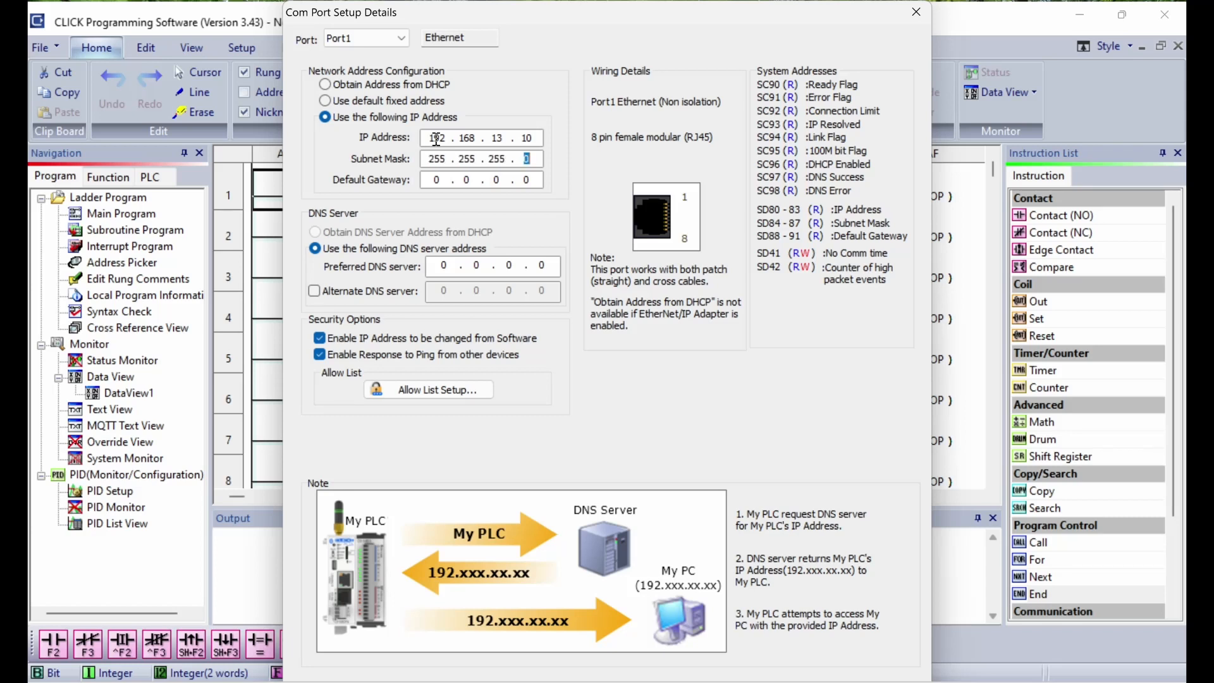
key("Tab")
type("192 . 168")
type("3.1")
key("Tab")
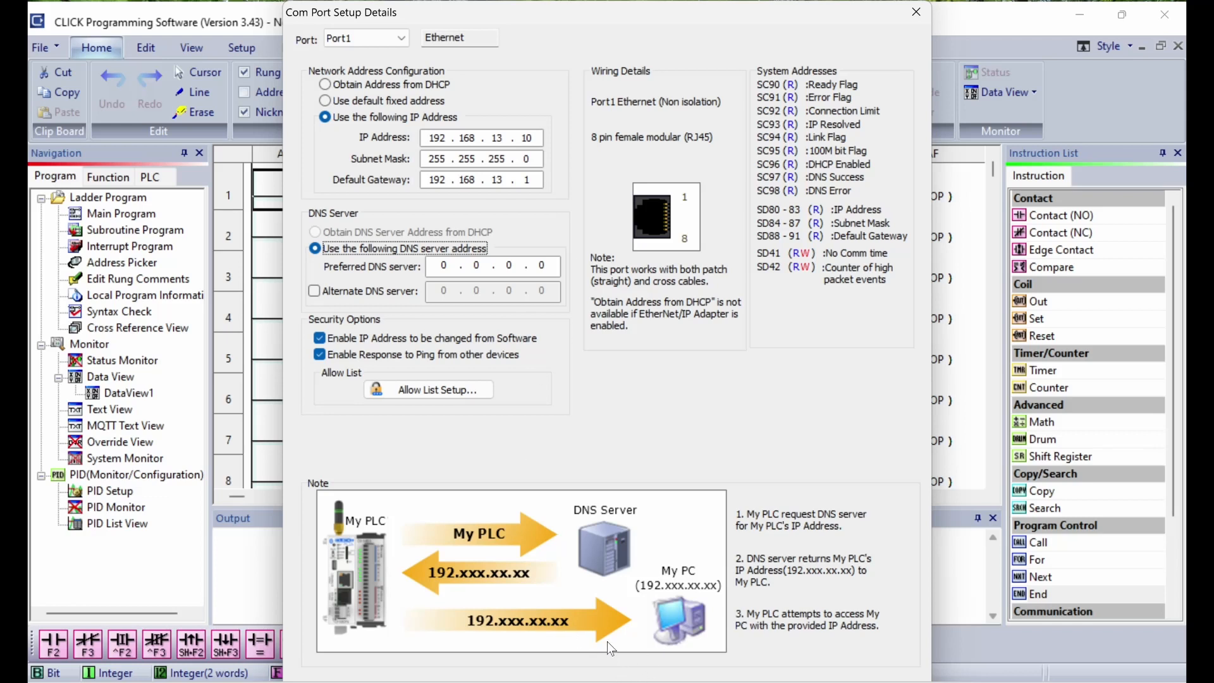
key("Tab")
key("Tab")
key("Tab")
key("Tab")
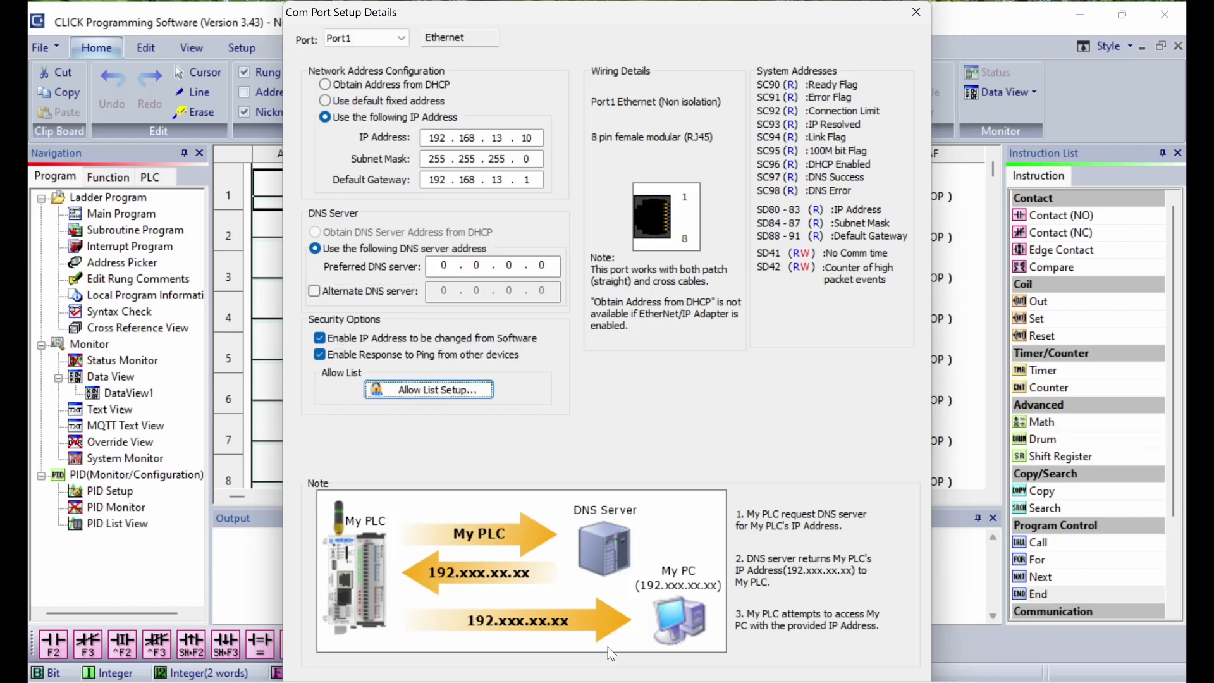
key("Tab")
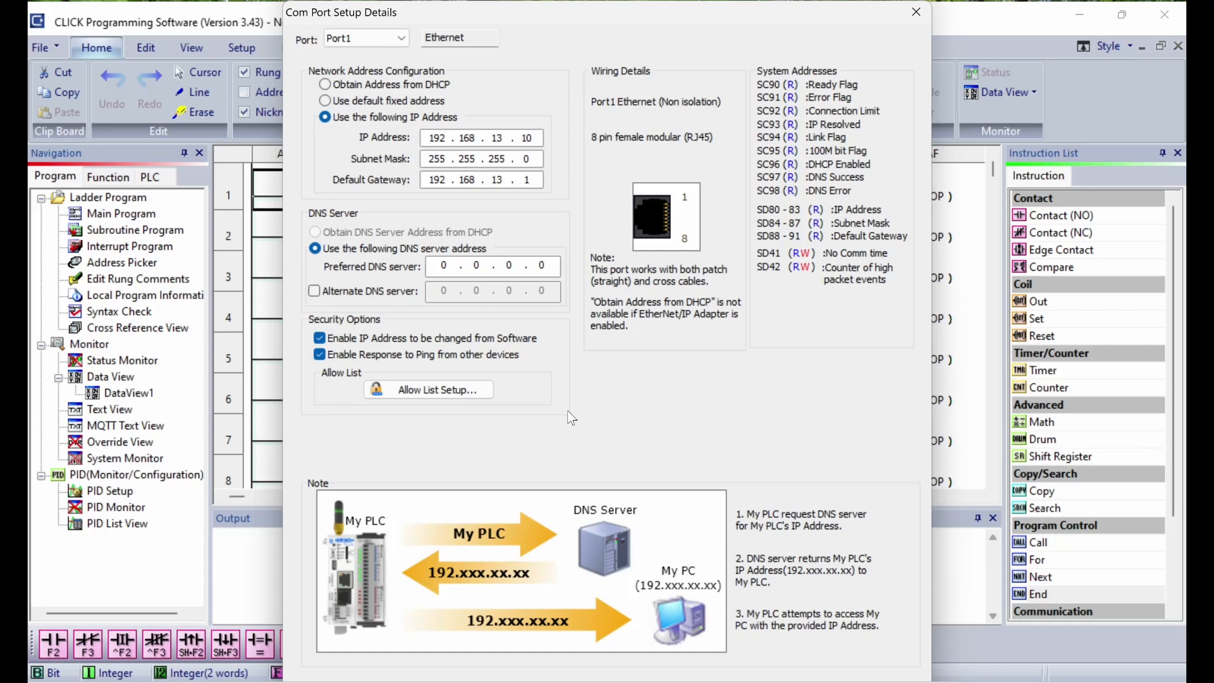
key("Return")
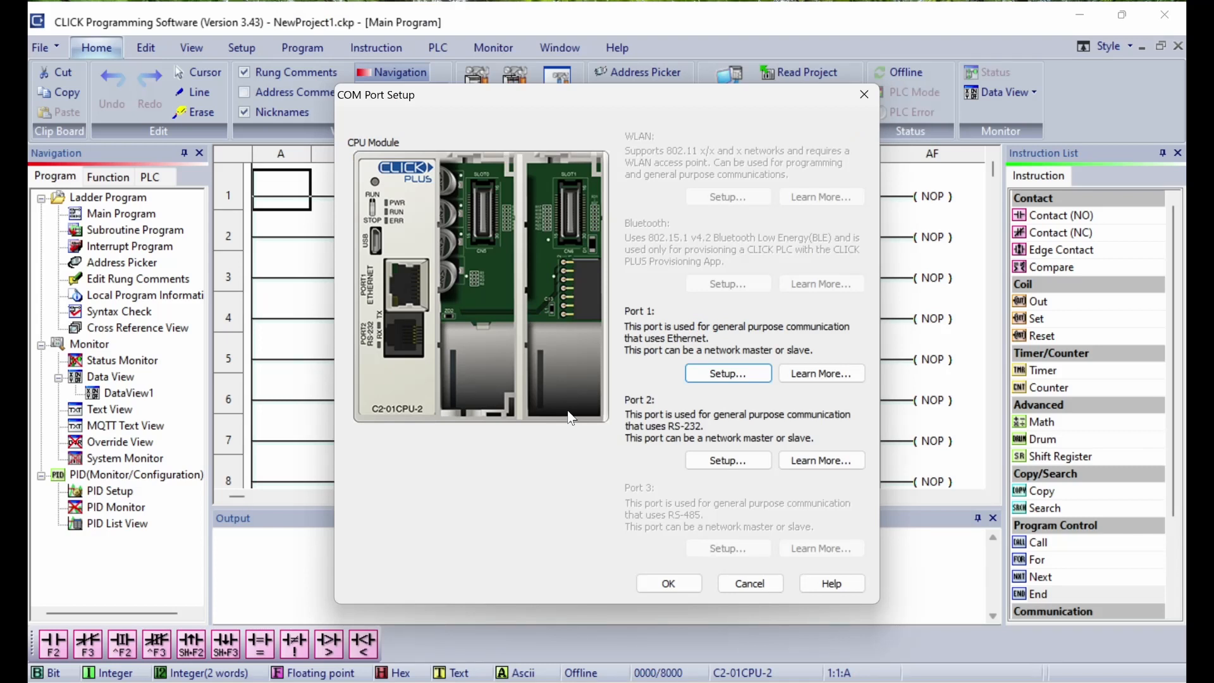
left_click(670, 584)
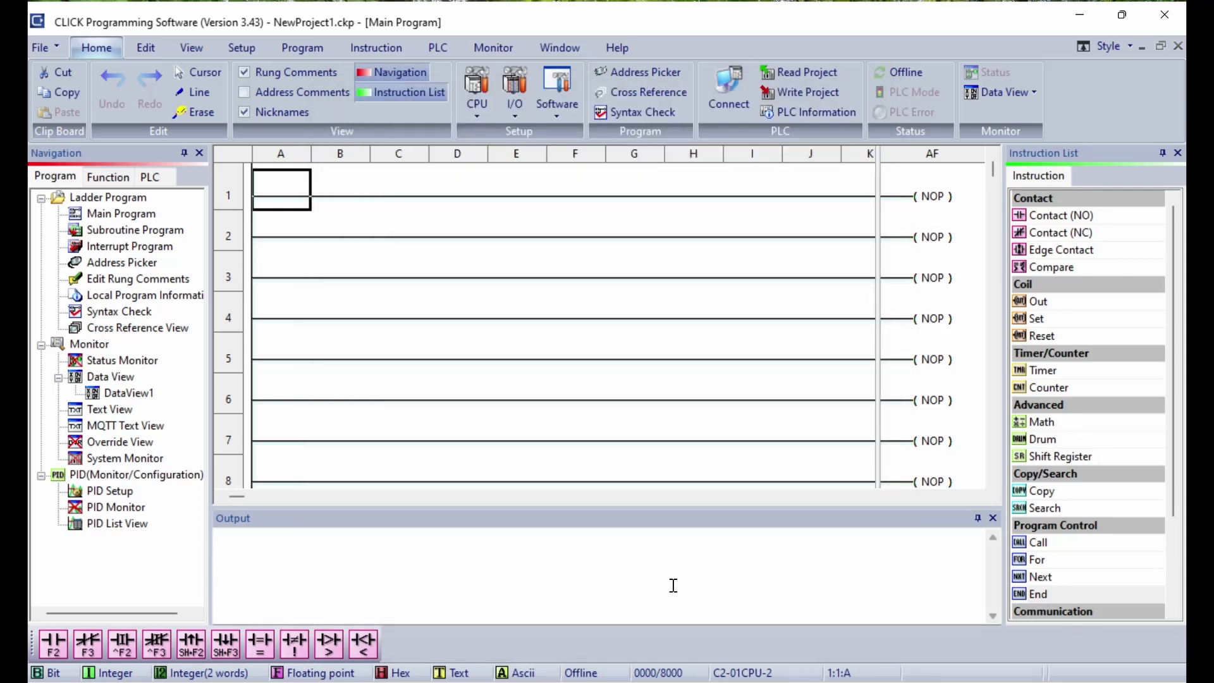
Step: Enable the EtherNet/IP adapter with 1 connection and Hold data on network error
left_click(483, 105)
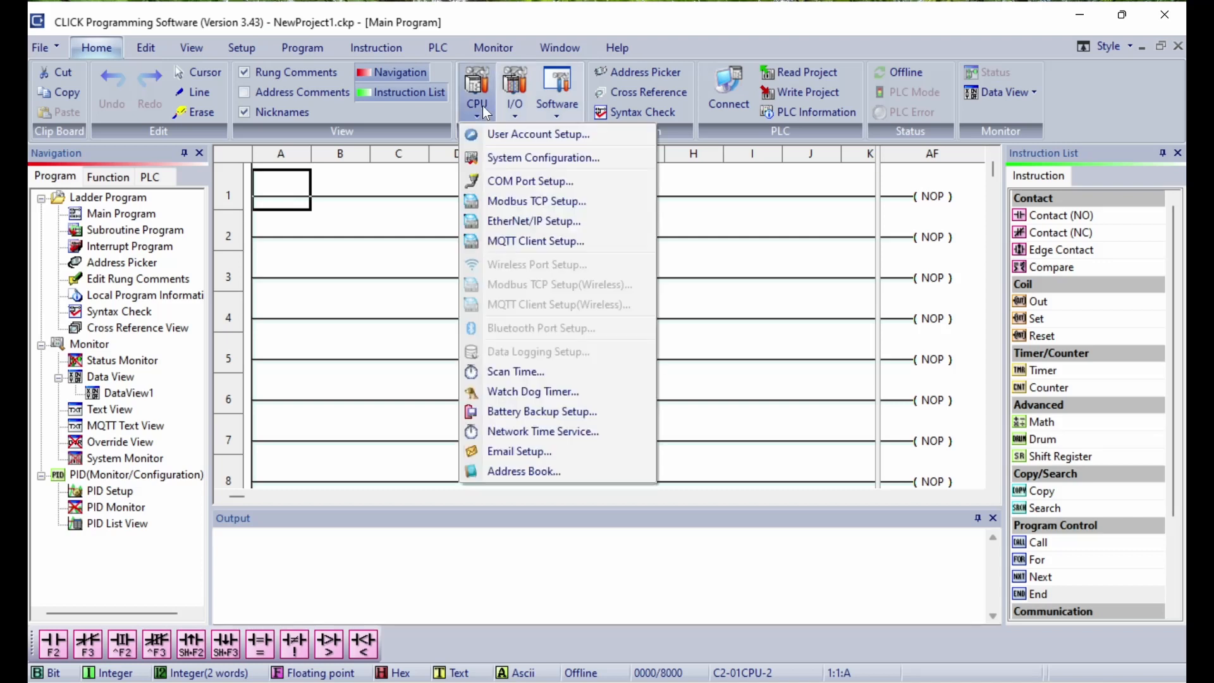
left_click(546, 223)
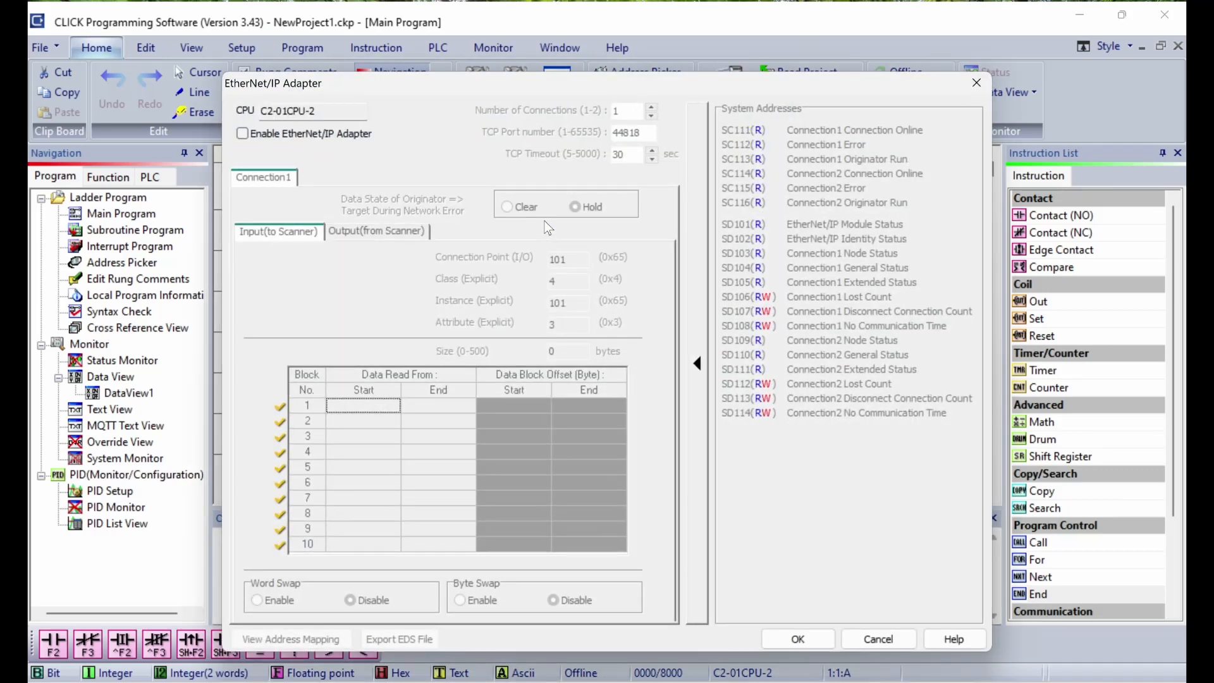
left_click(248, 137)
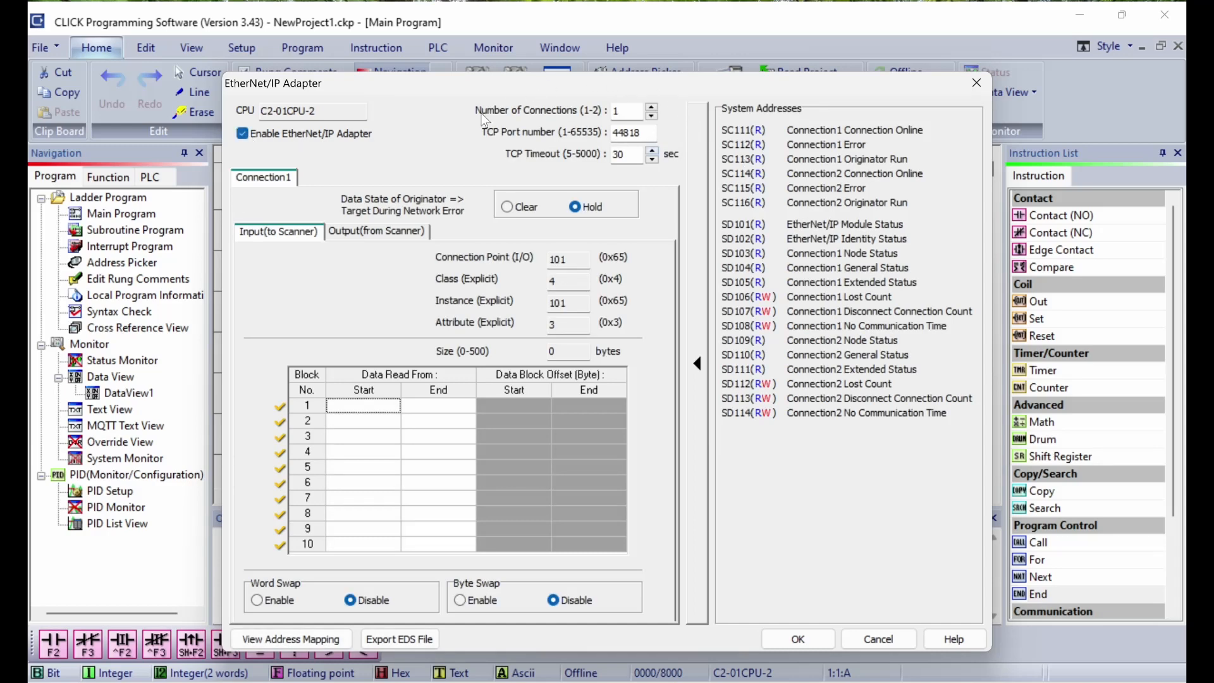
left_click(654, 109)
left_click(654, 118)
left_click(507, 207)
left_click(580, 208)
Step: Set input block 1 to start at XD0 and end at XD0u using the address picker
left_click(382, 405)
left_click(392, 406)
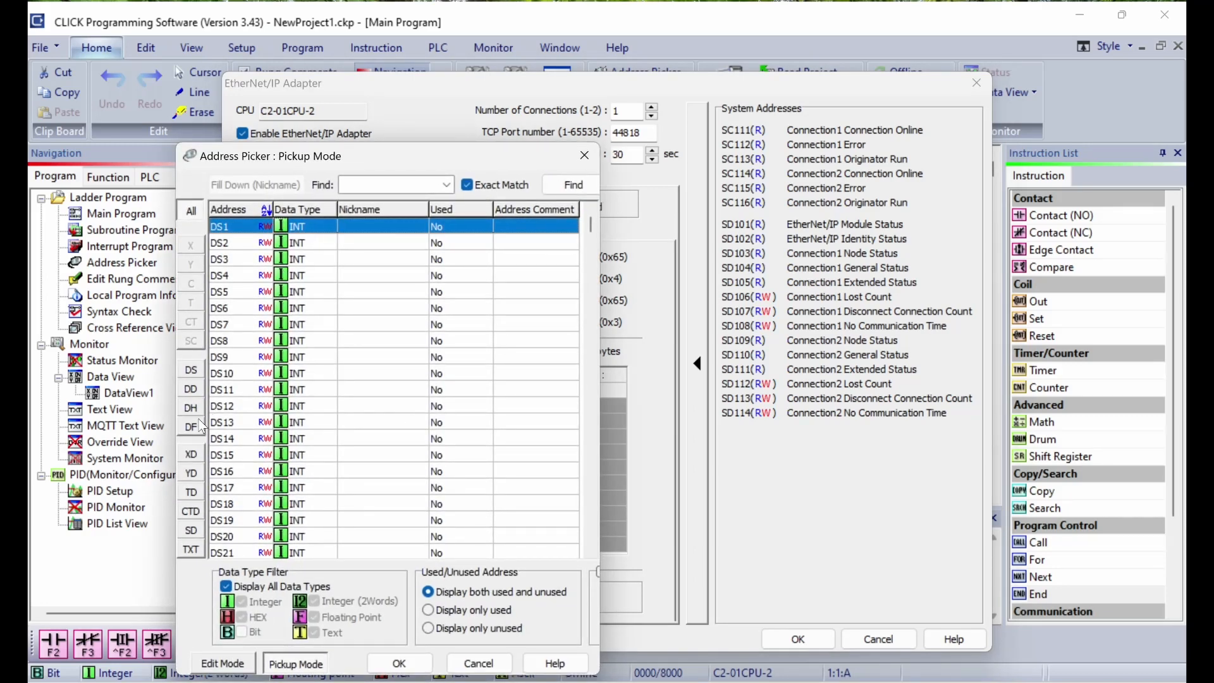
left_click(193, 454)
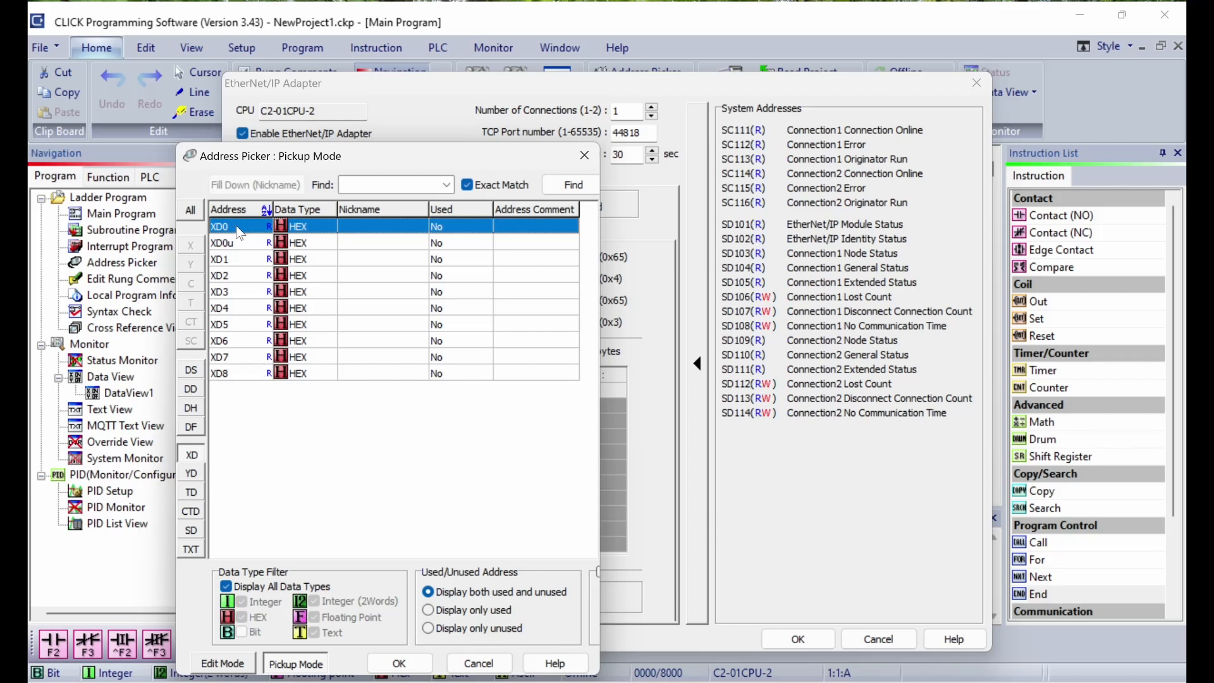
left_click(414, 668)
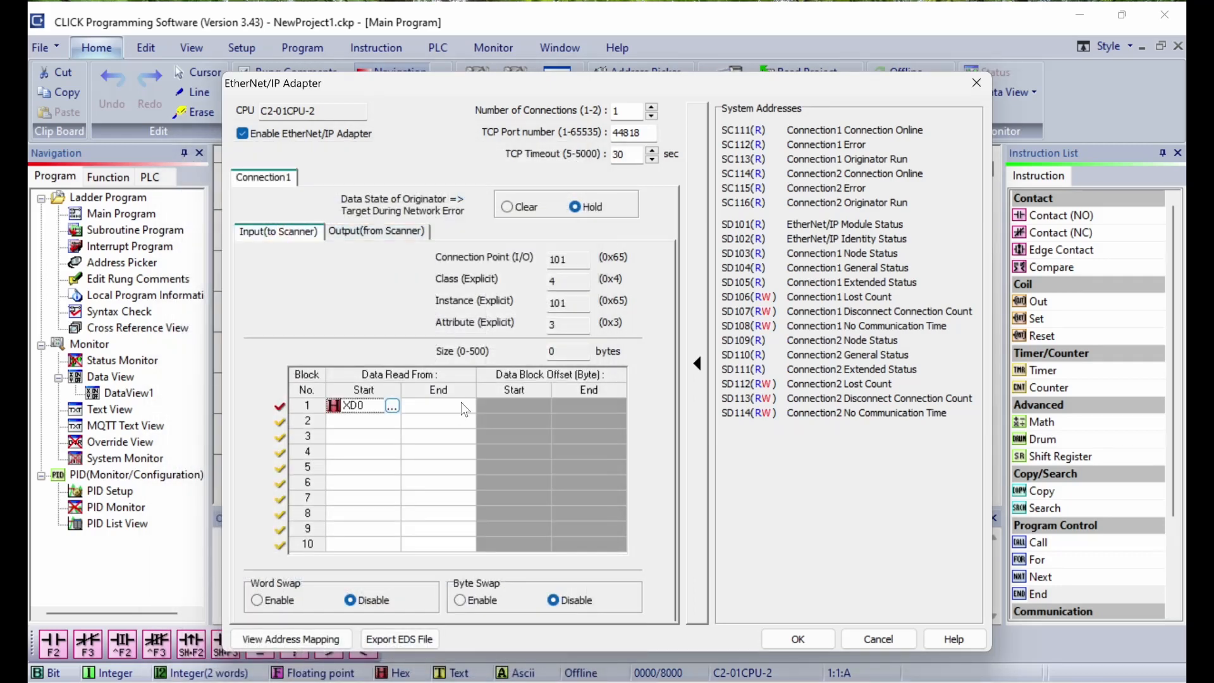
left_click(461, 406)
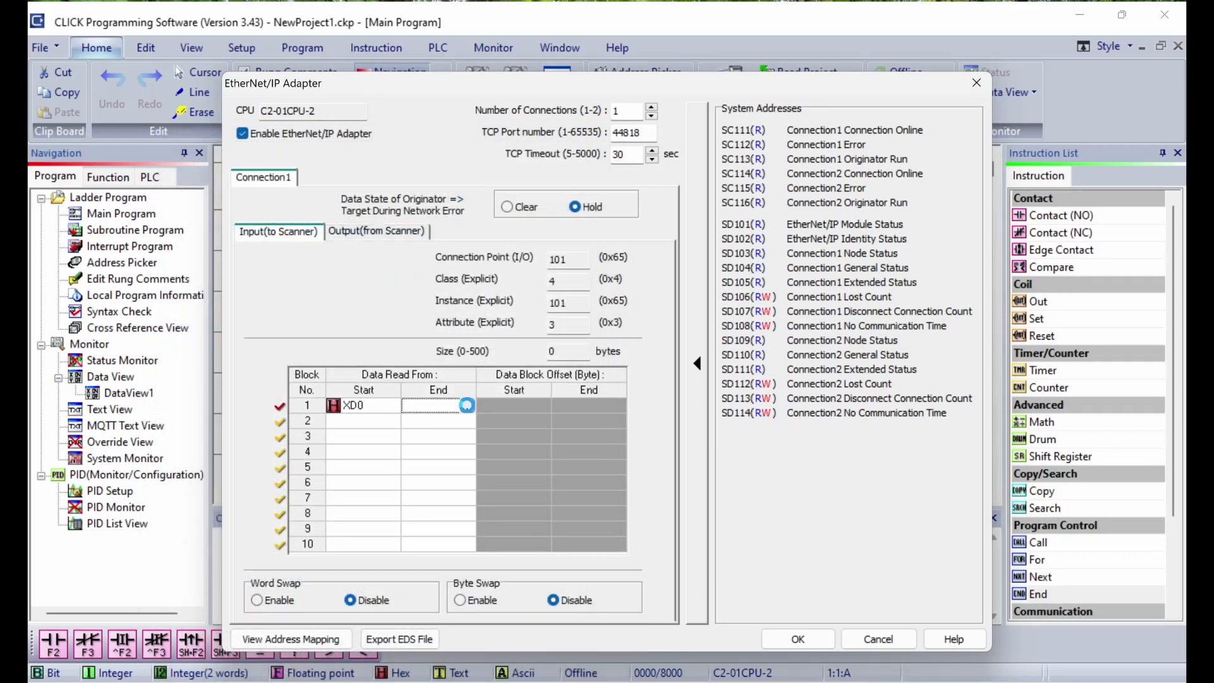
left_click(468, 406)
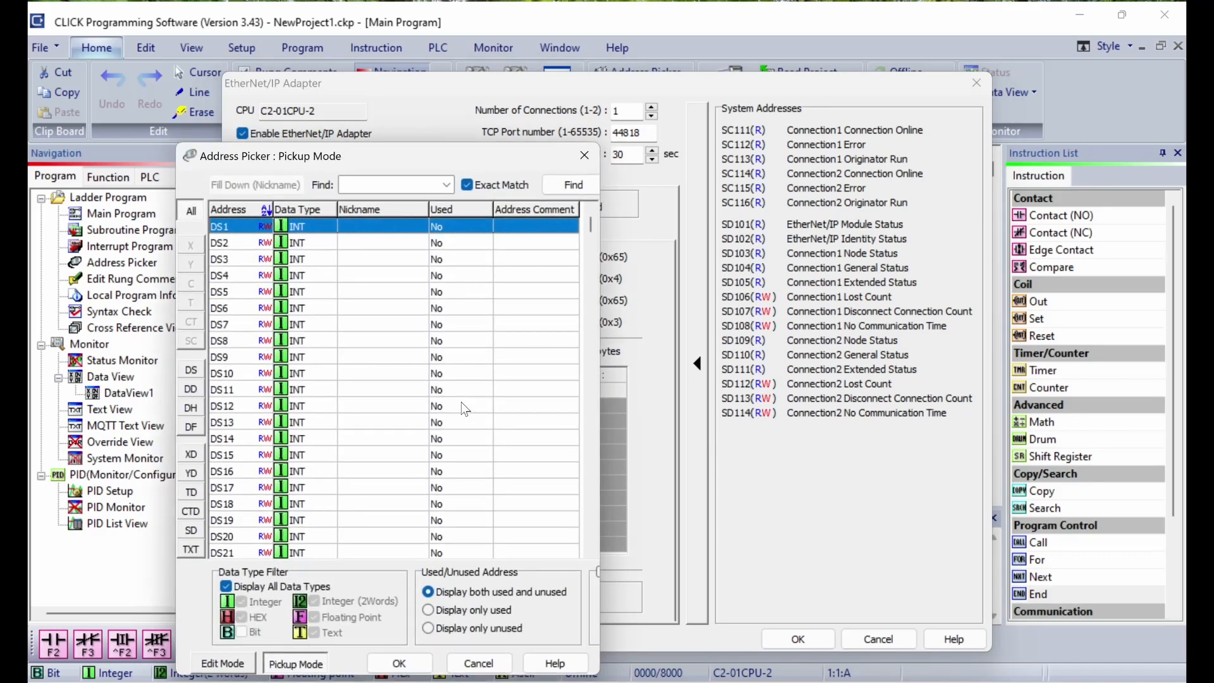
left_click(191, 454)
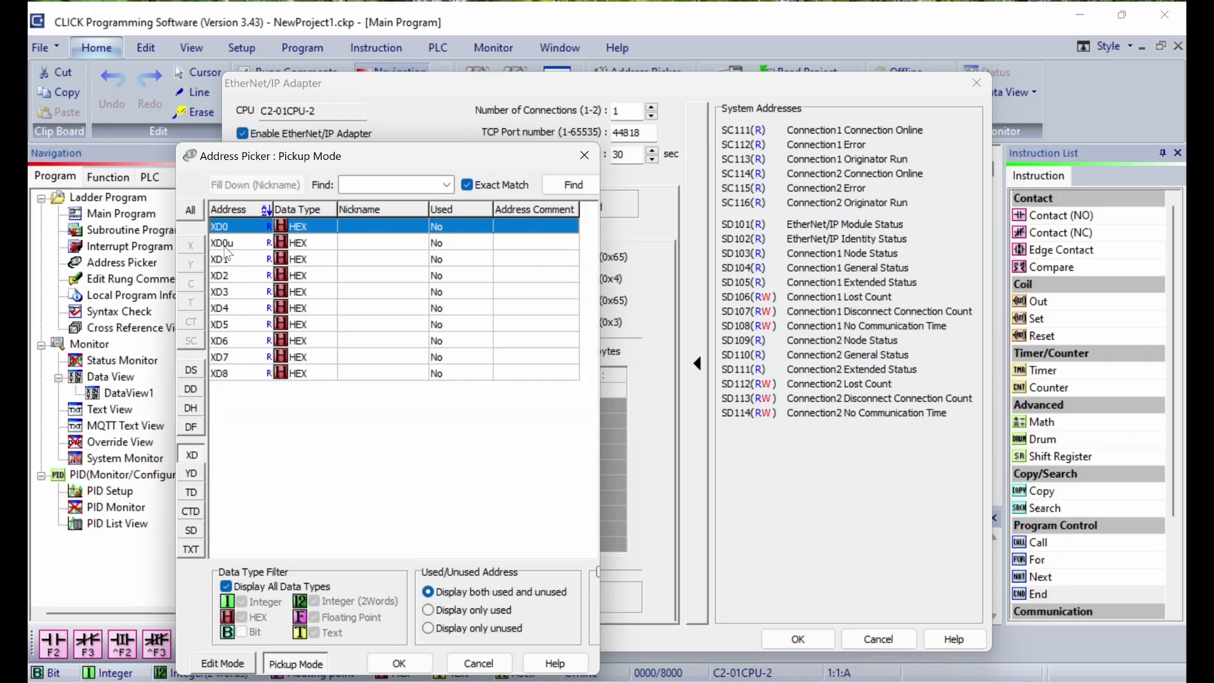
left_click(229, 248)
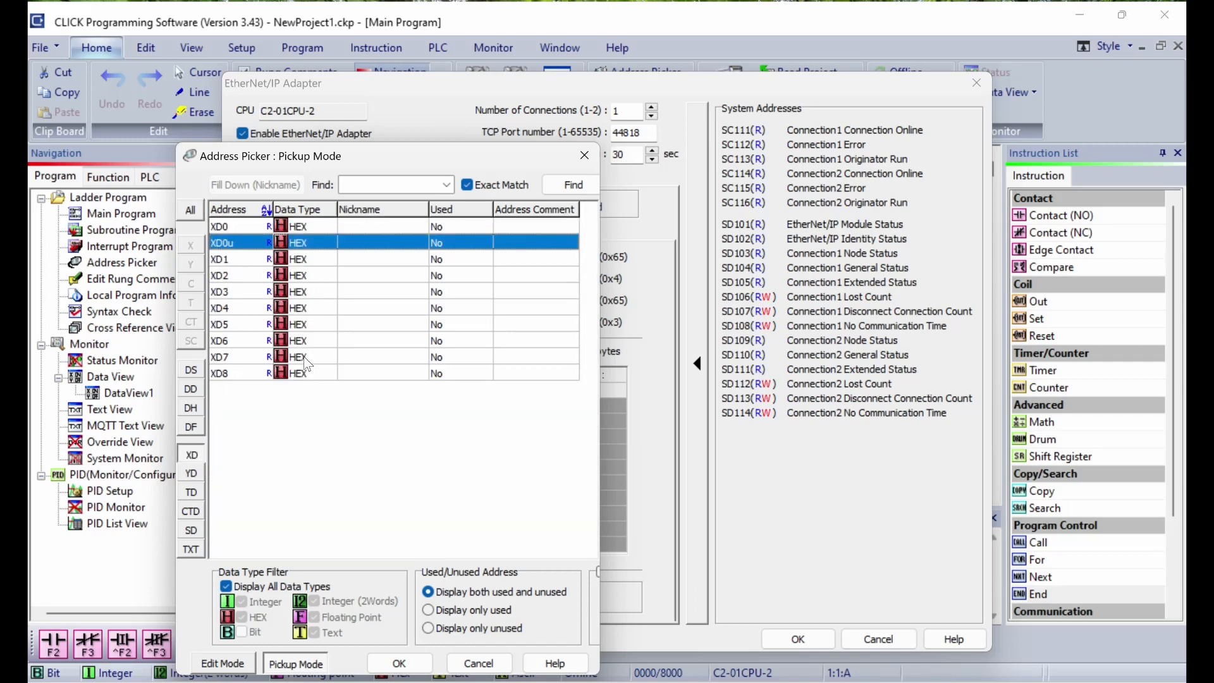
left_click(413, 664)
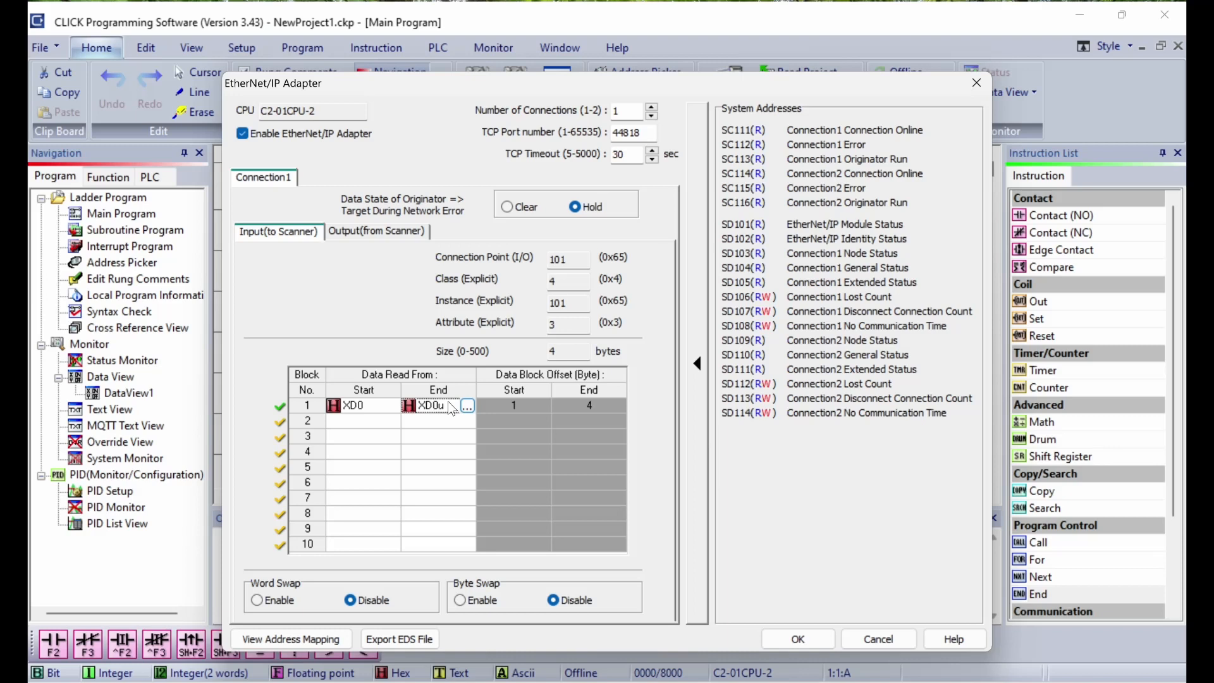
left_click(381, 229)
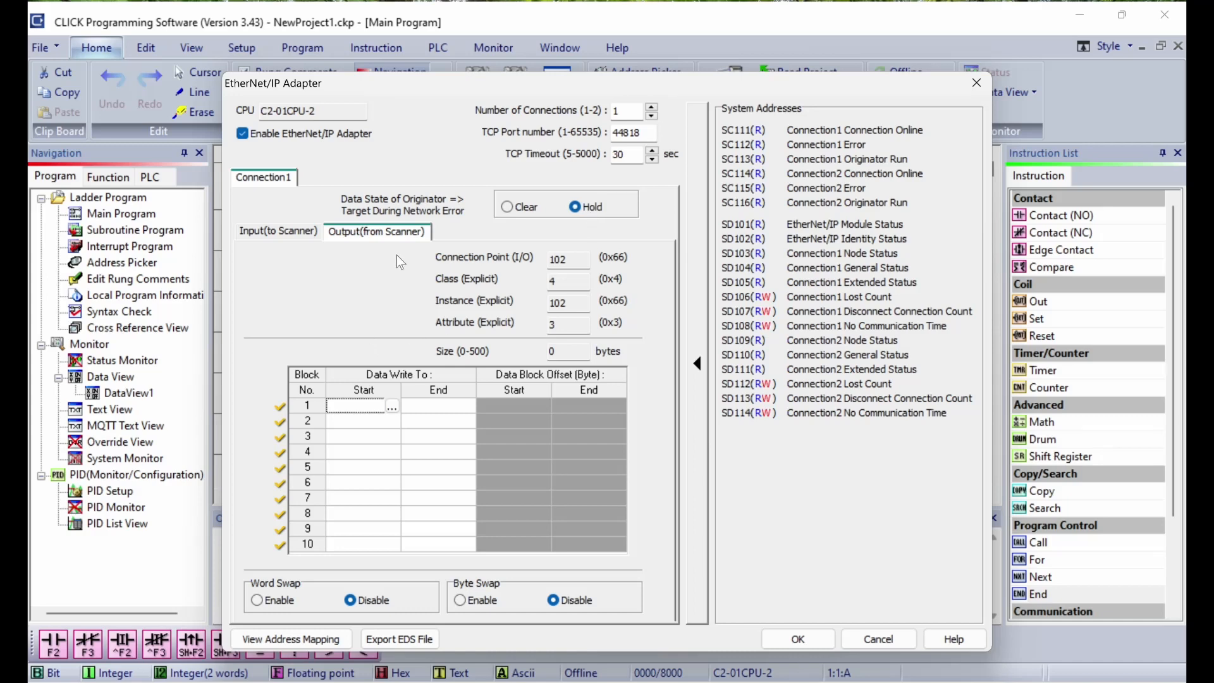
Step: Set output block 1 to start at YD0 and end at YD1 using the address picker
left_click(393, 406)
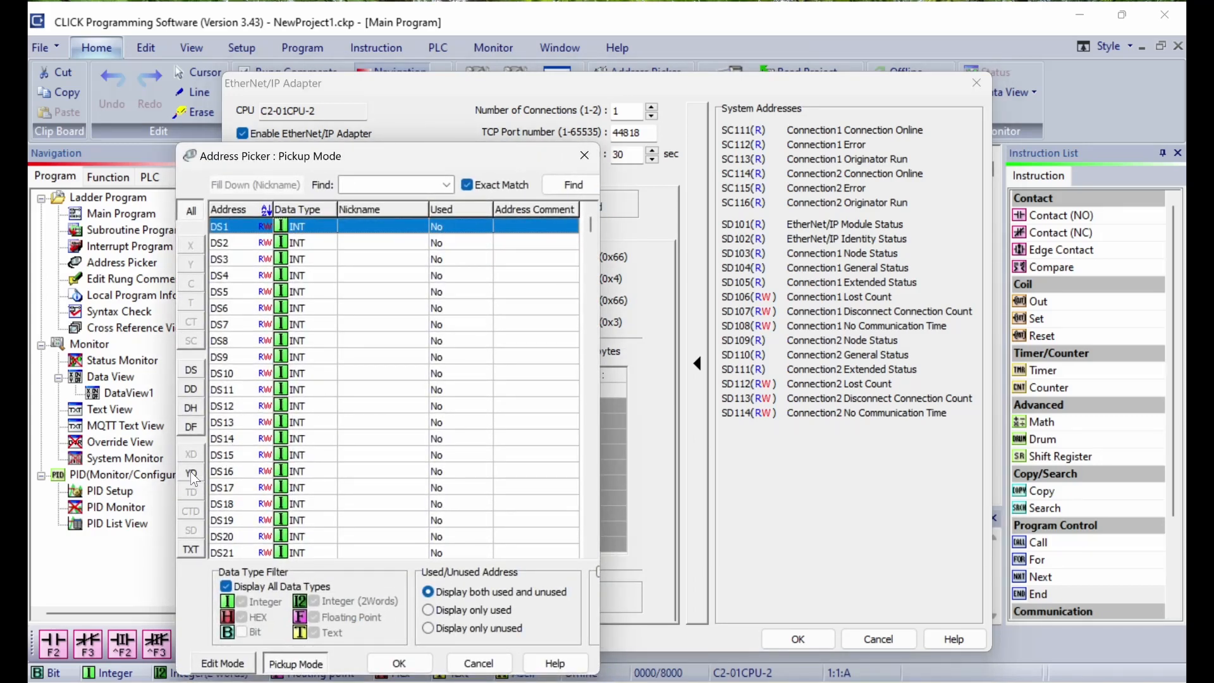
left_click(191, 473)
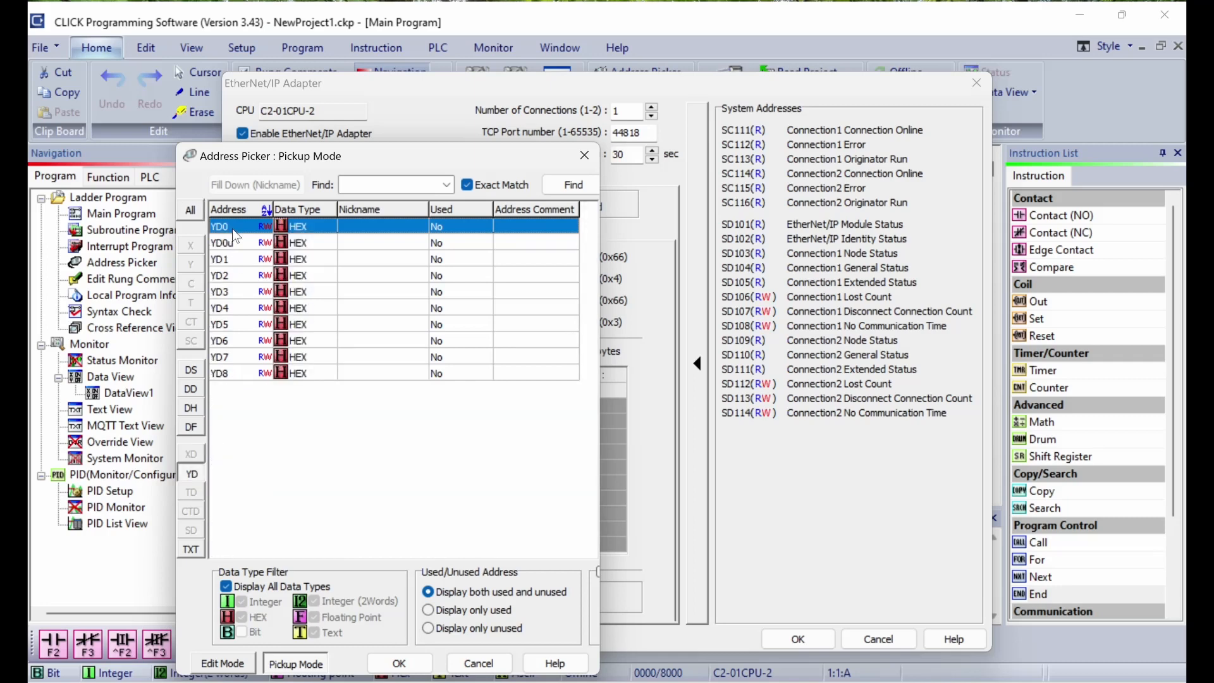
left_click(420, 669)
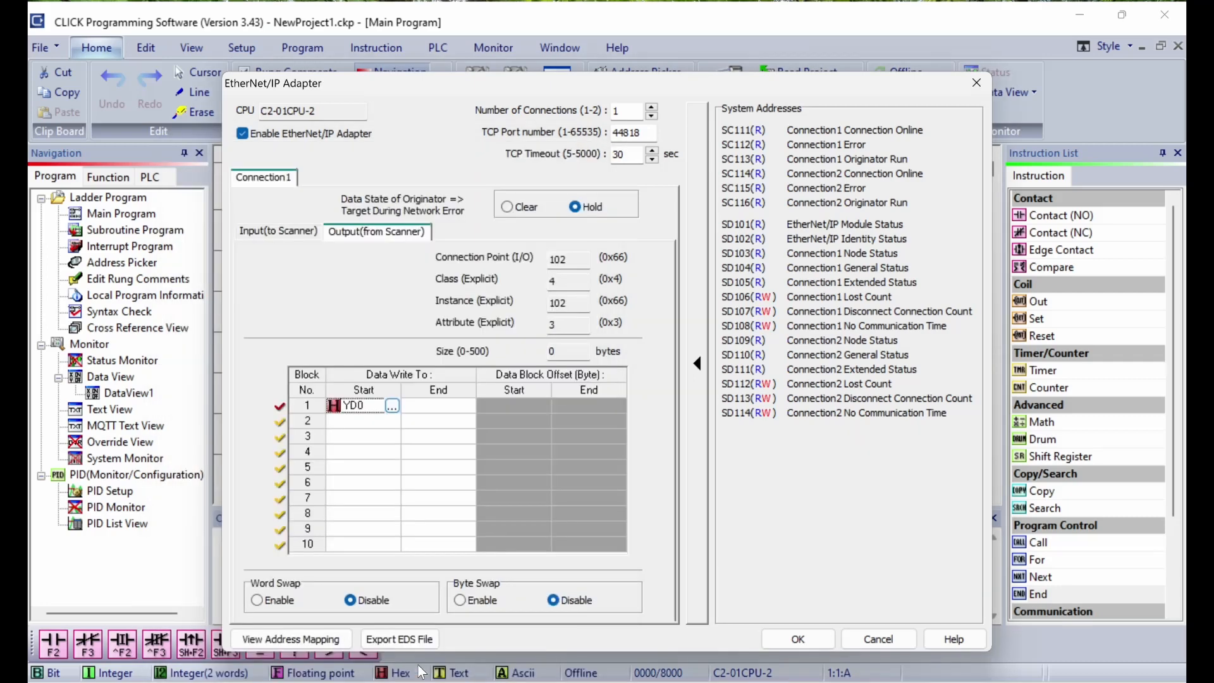
left_click(468, 410)
left_click(468, 410)
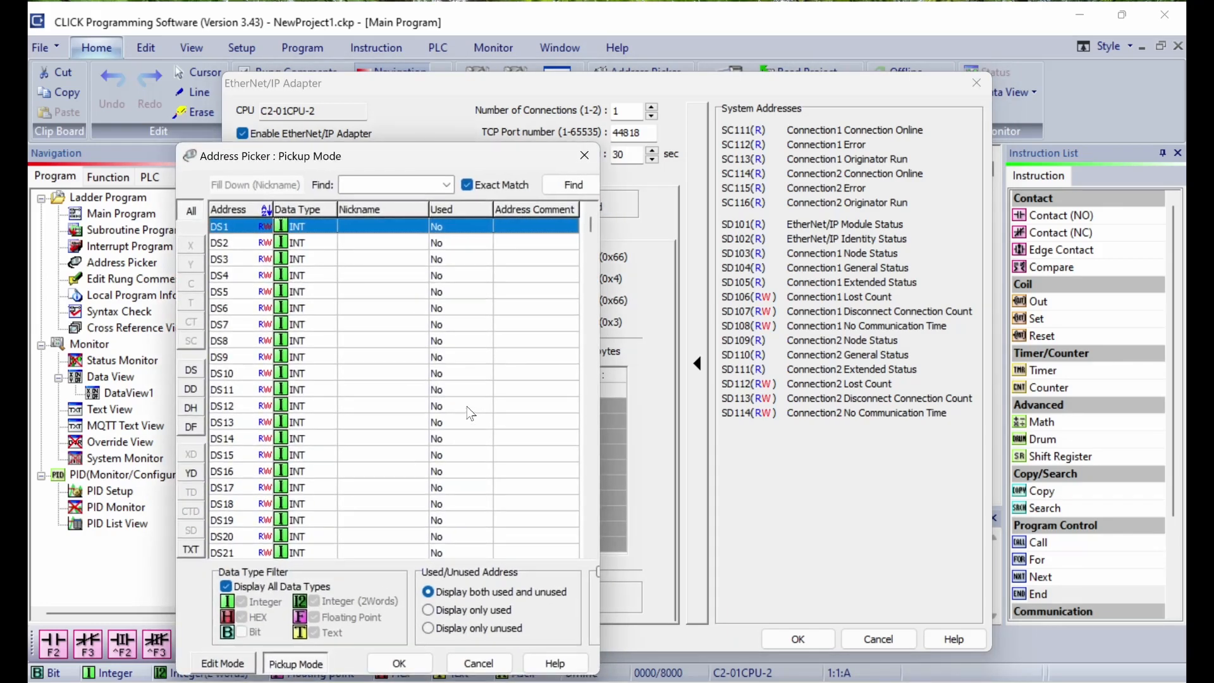
left_click(191, 474)
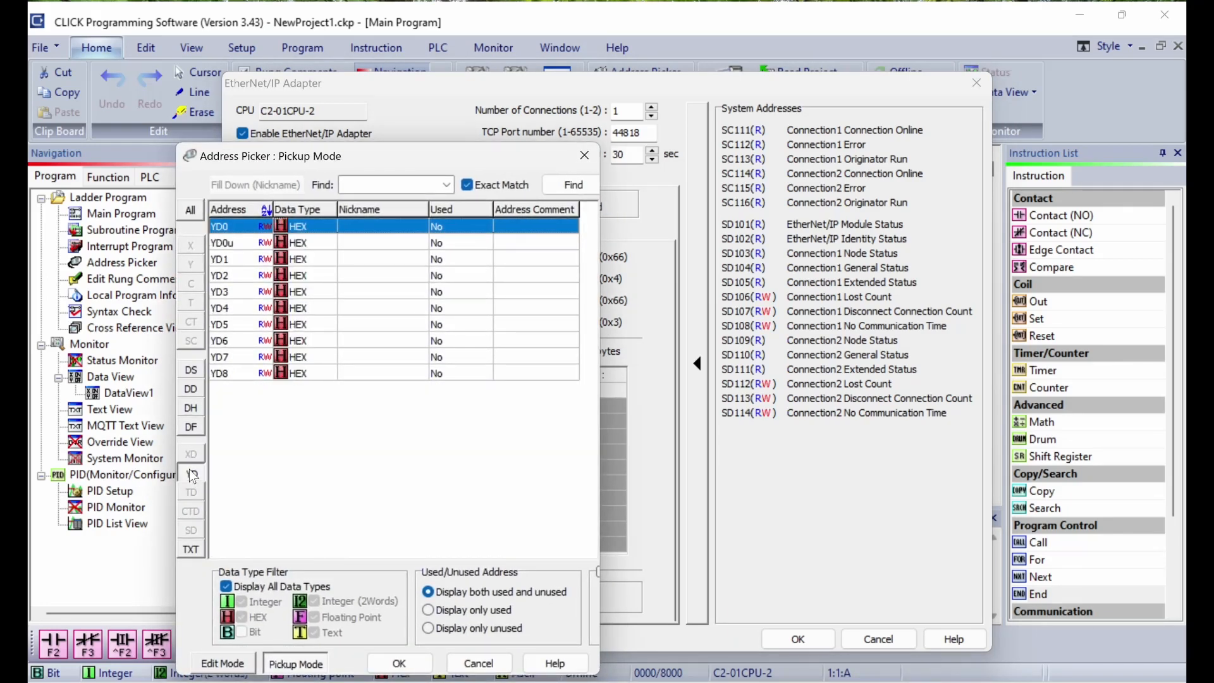
left_click(243, 262)
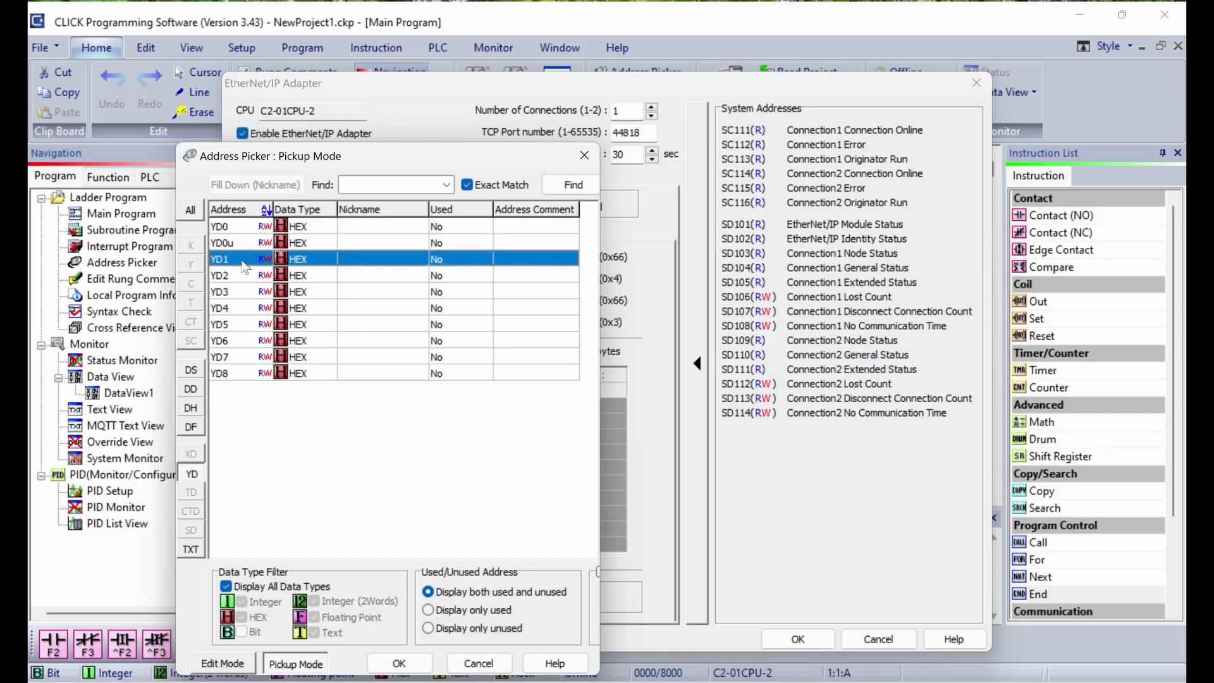
left_click(400, 663)
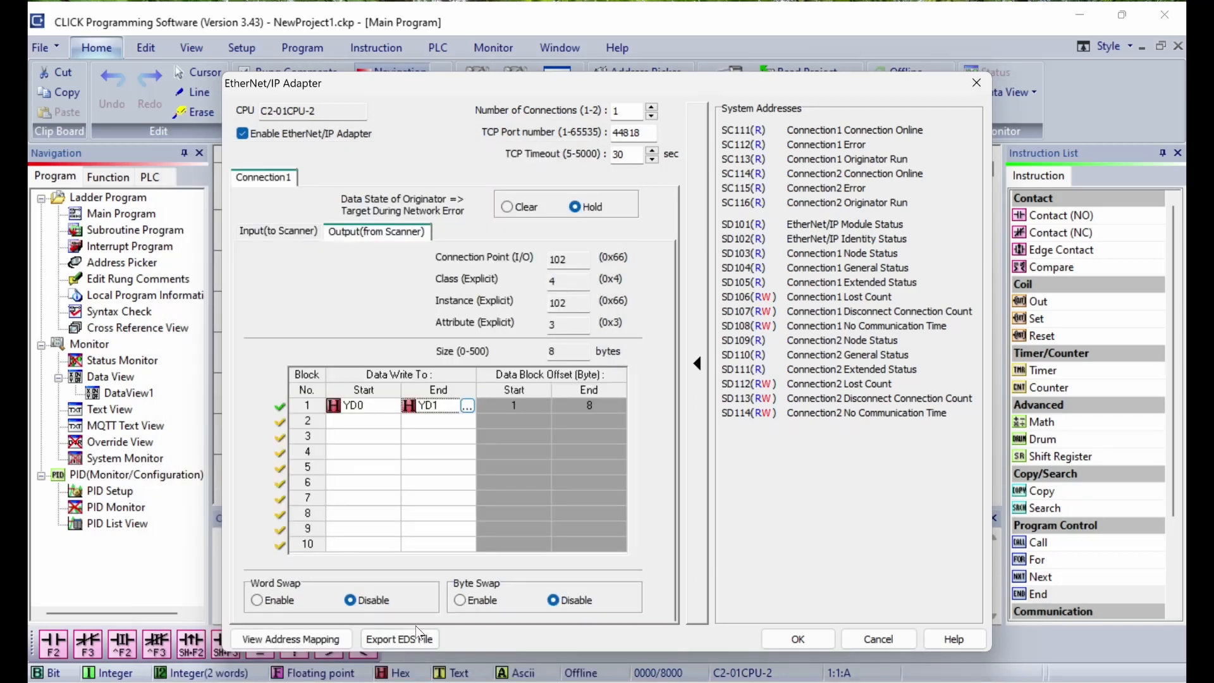
left_click(574, 358)
key("BackSpace")
Step: Review the XD0–XD0u input and YD0–YD1 output mappings, ending on the input side
left_click(302, 235)
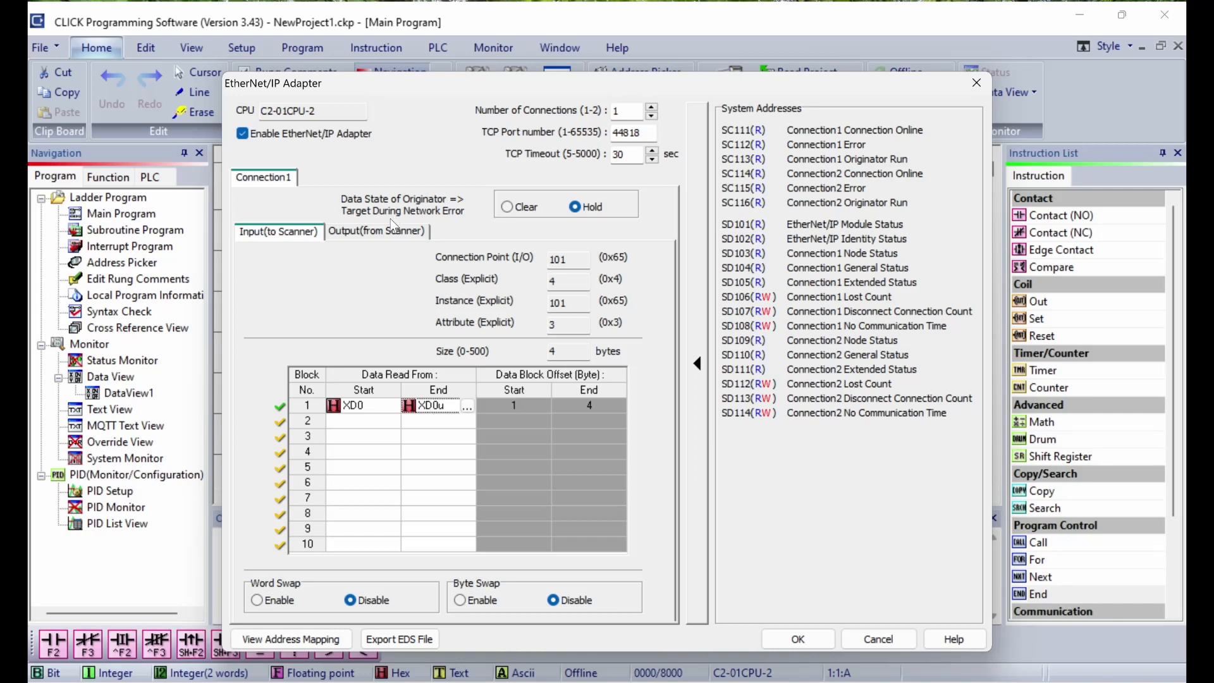
left_click(394, 235)
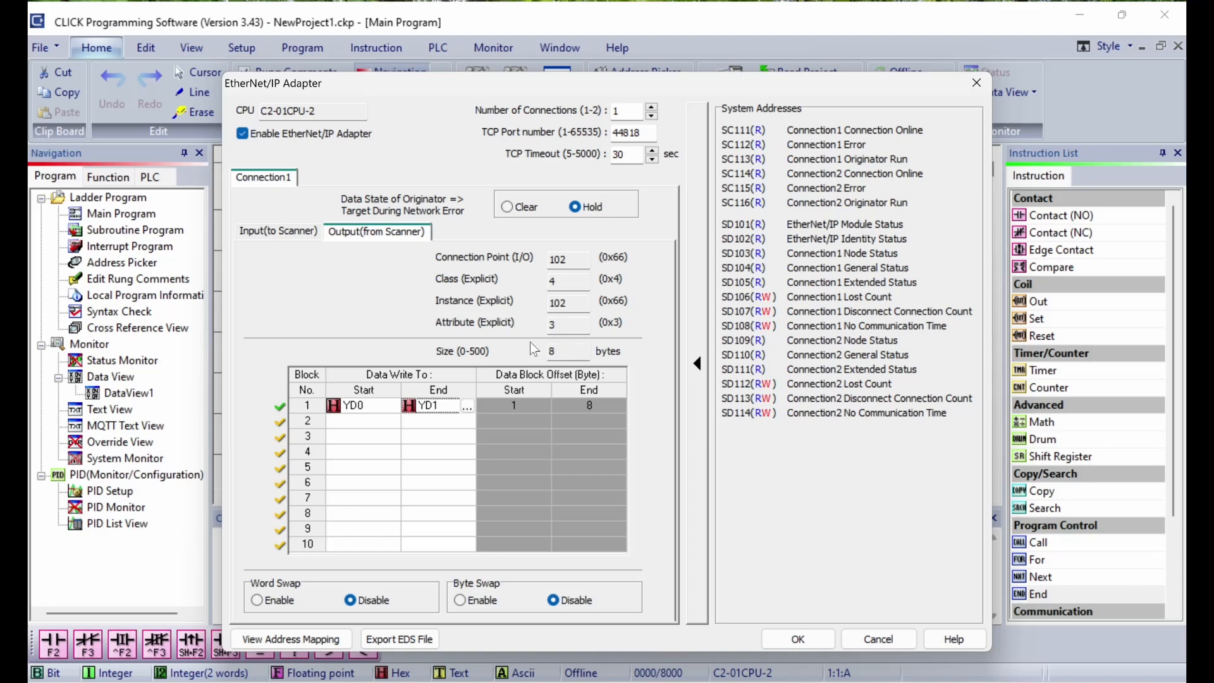
left_click(292, 229)
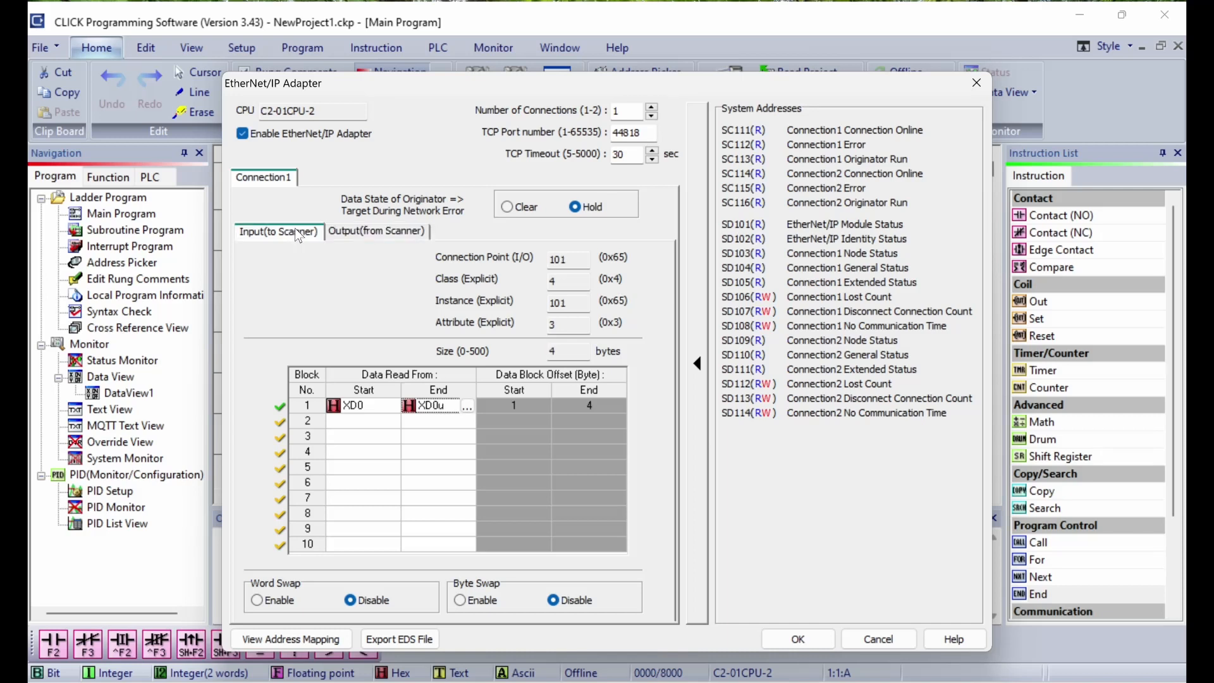
left_click(354, 235)
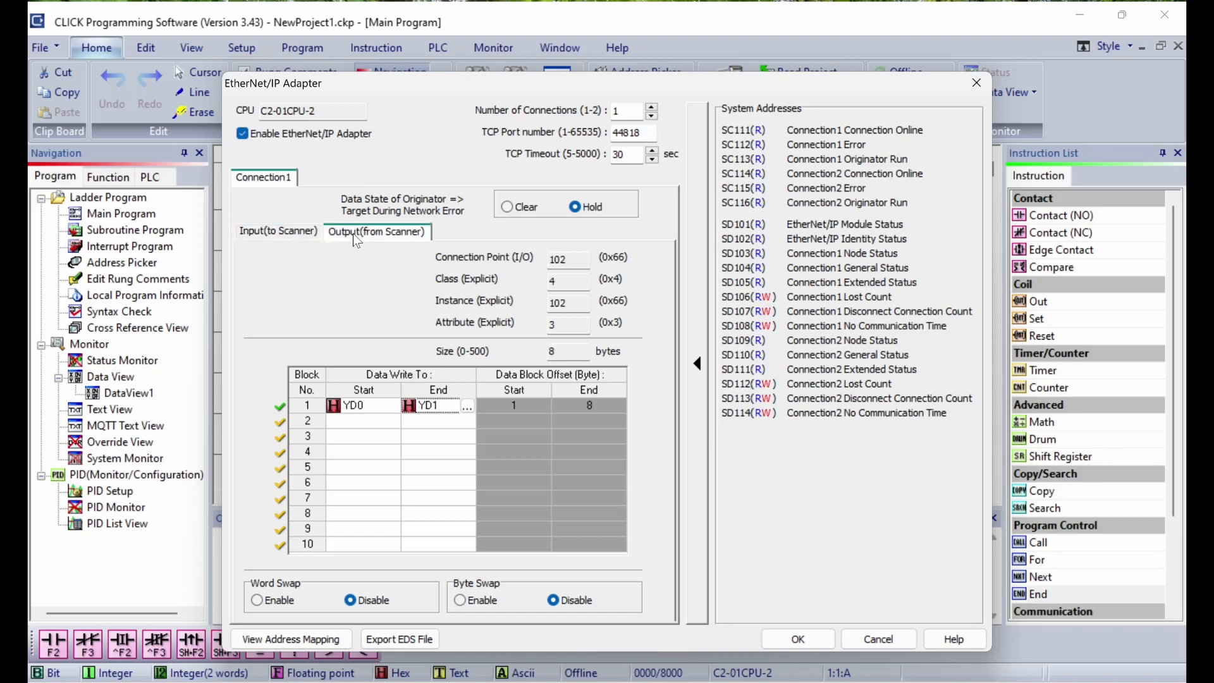
left_click(282, 234)
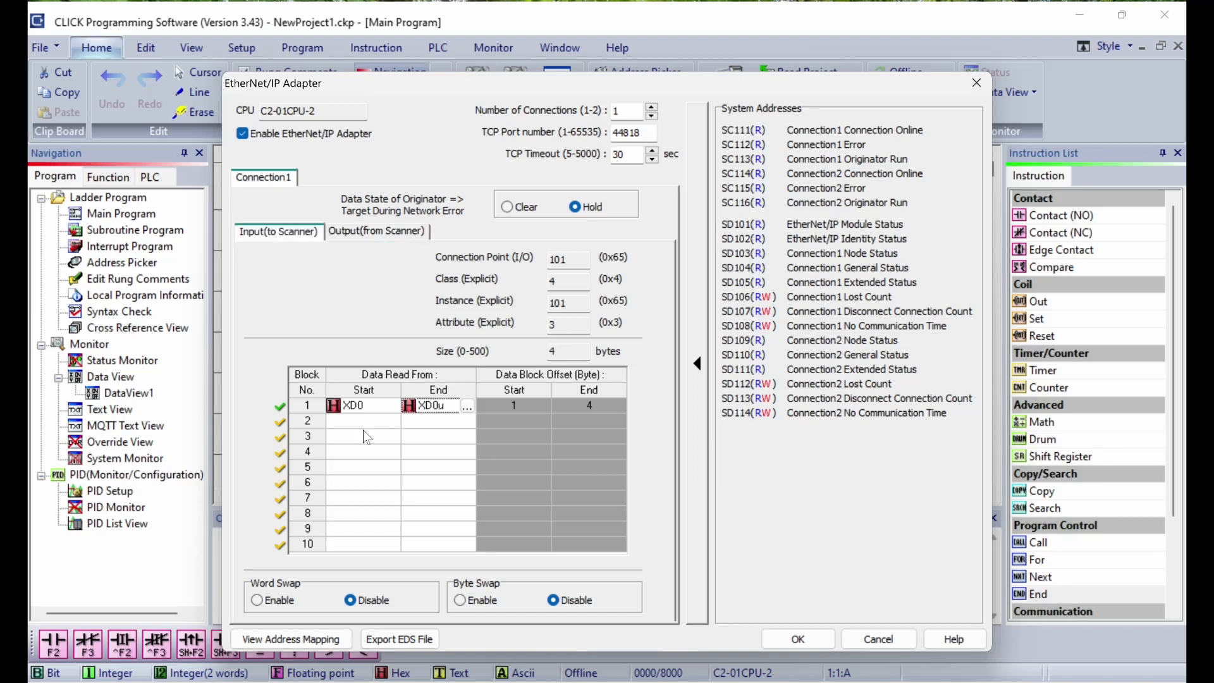
Step: Export the adapter's EDS file as C2-01CPU-2, overwriting the existing one, and apply the EtherNet/IP settings
left_click(419, 639)
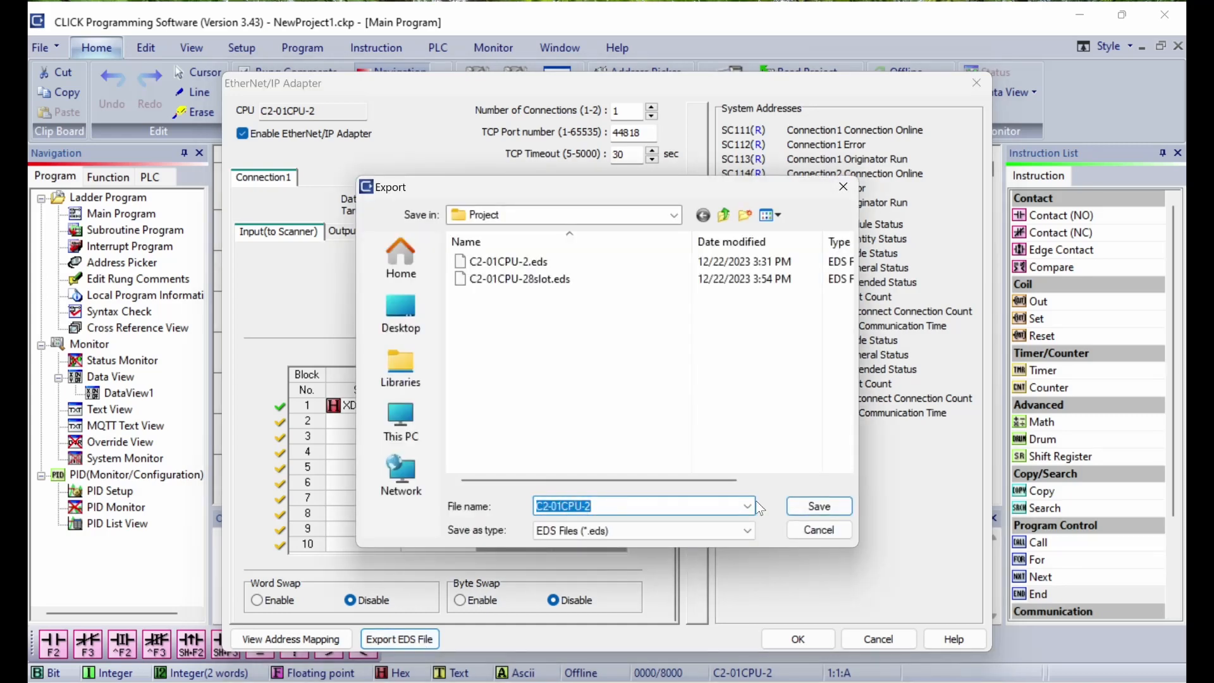
left_click(830, 508)
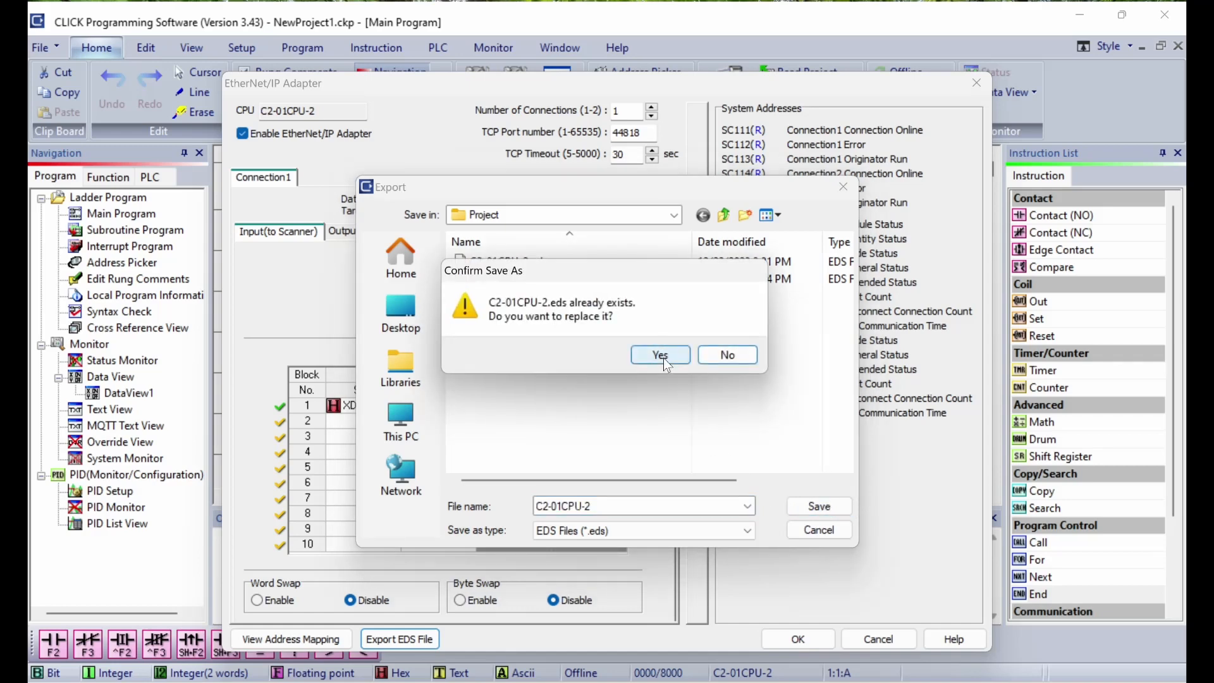
left_click(661, 355)
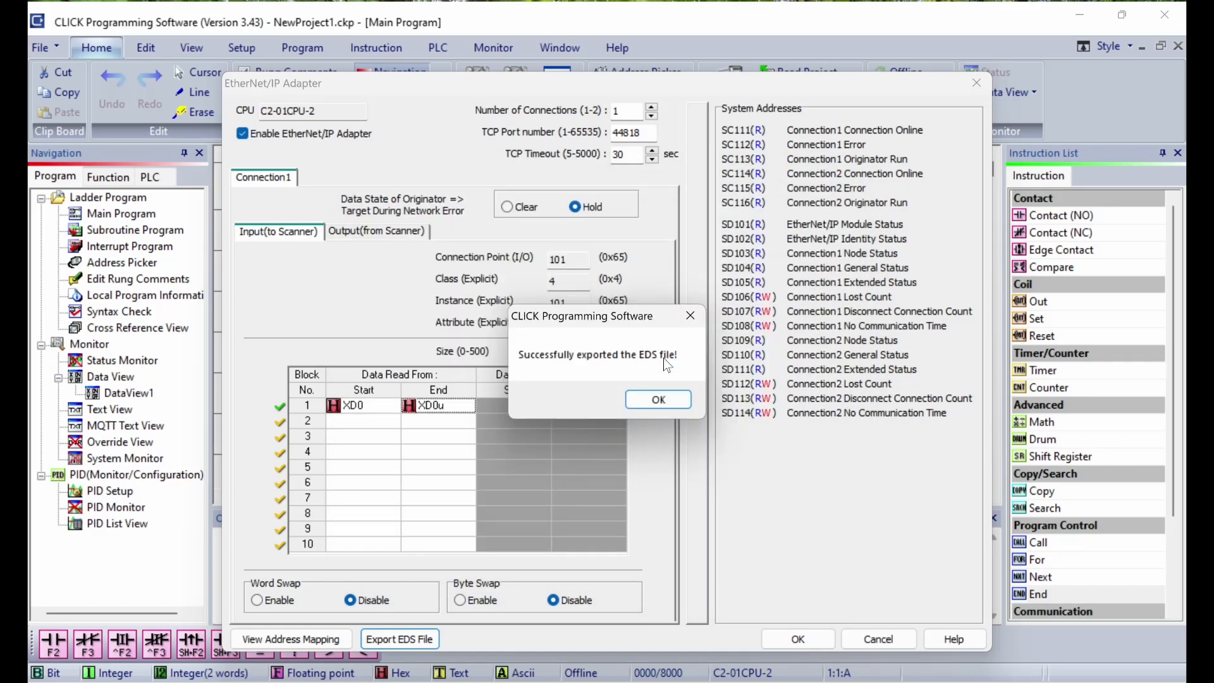
left_click(664, 399)
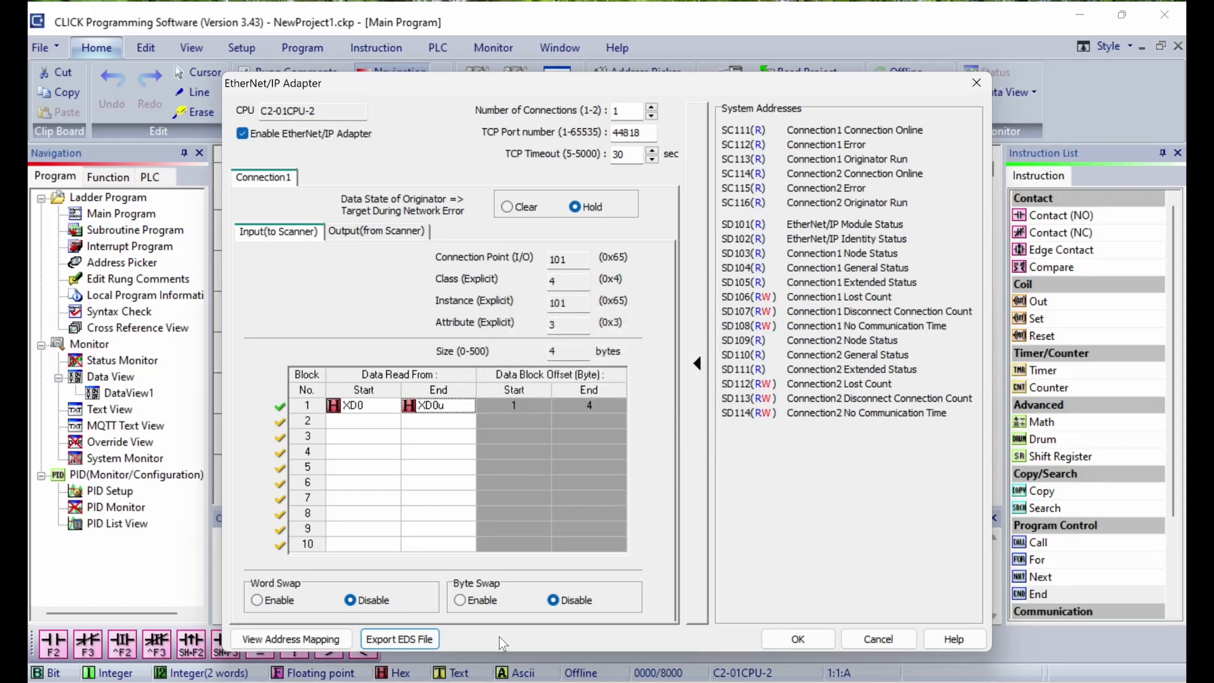
left_click(811, 639)
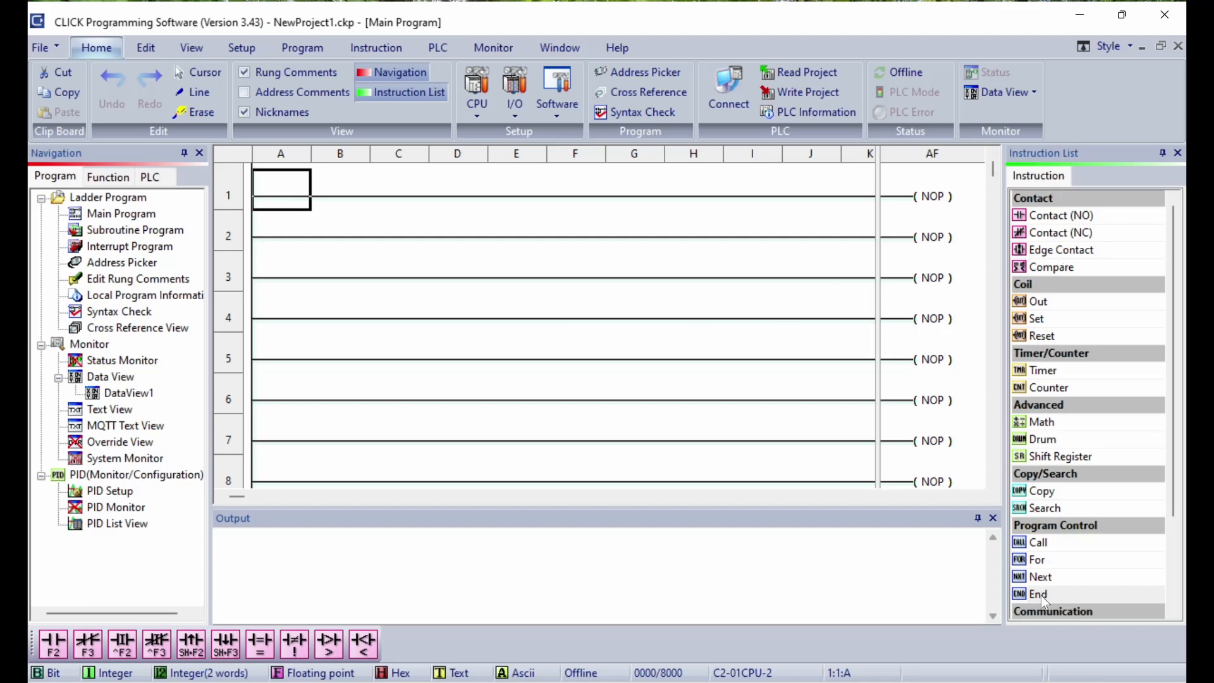
Step: Add an END instruction at the end of rung 1 and start connecting to the CLICK PLC
left_click_drag(1041, 595, 930, 199)
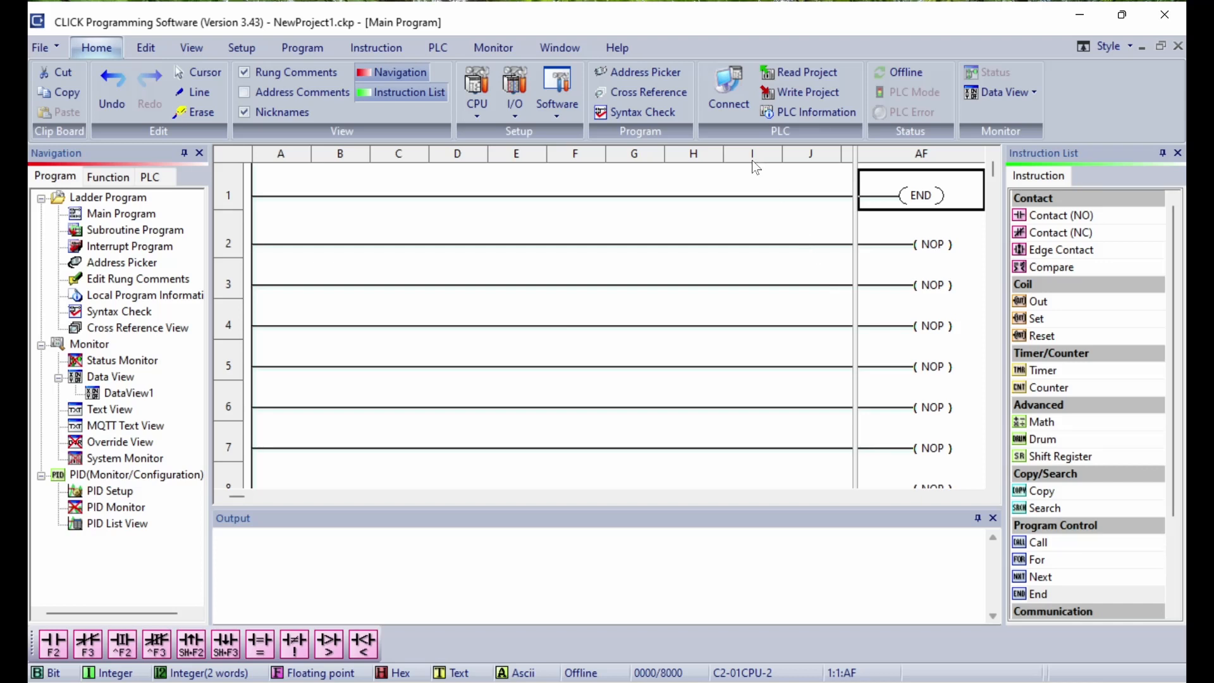
left_click(723, 94)
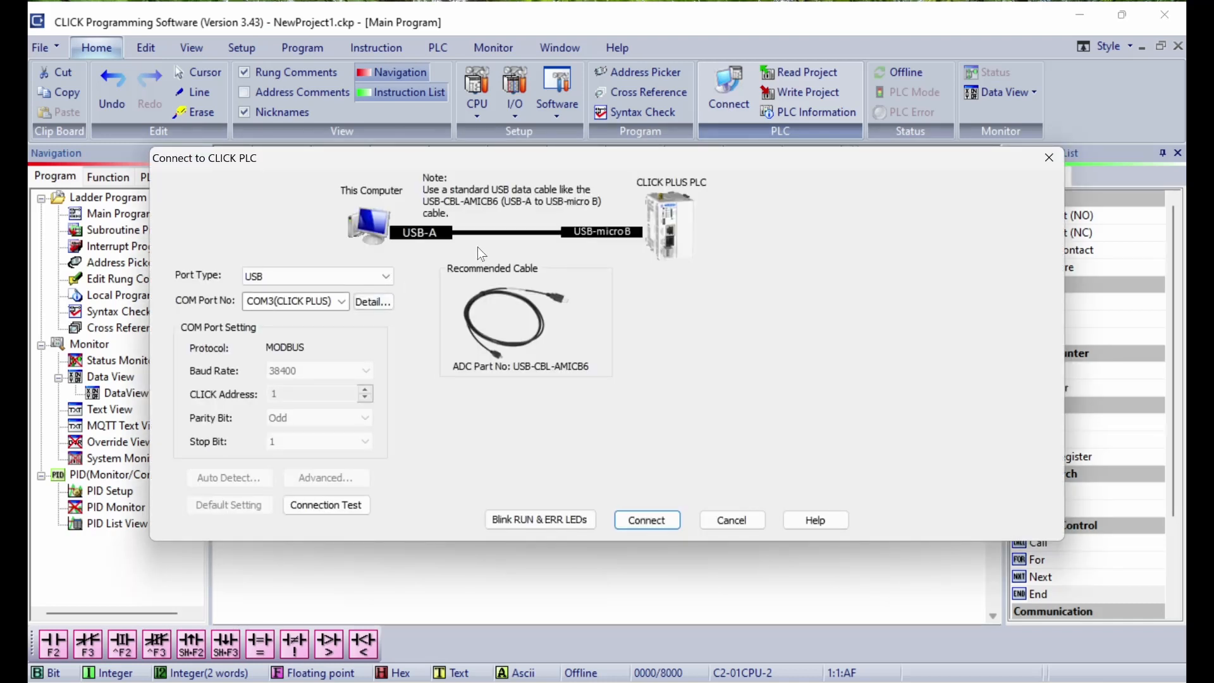
Step: Connect to the PLC over USB, keeping the open project rather than reading the PLC's
left_click(385, 279)
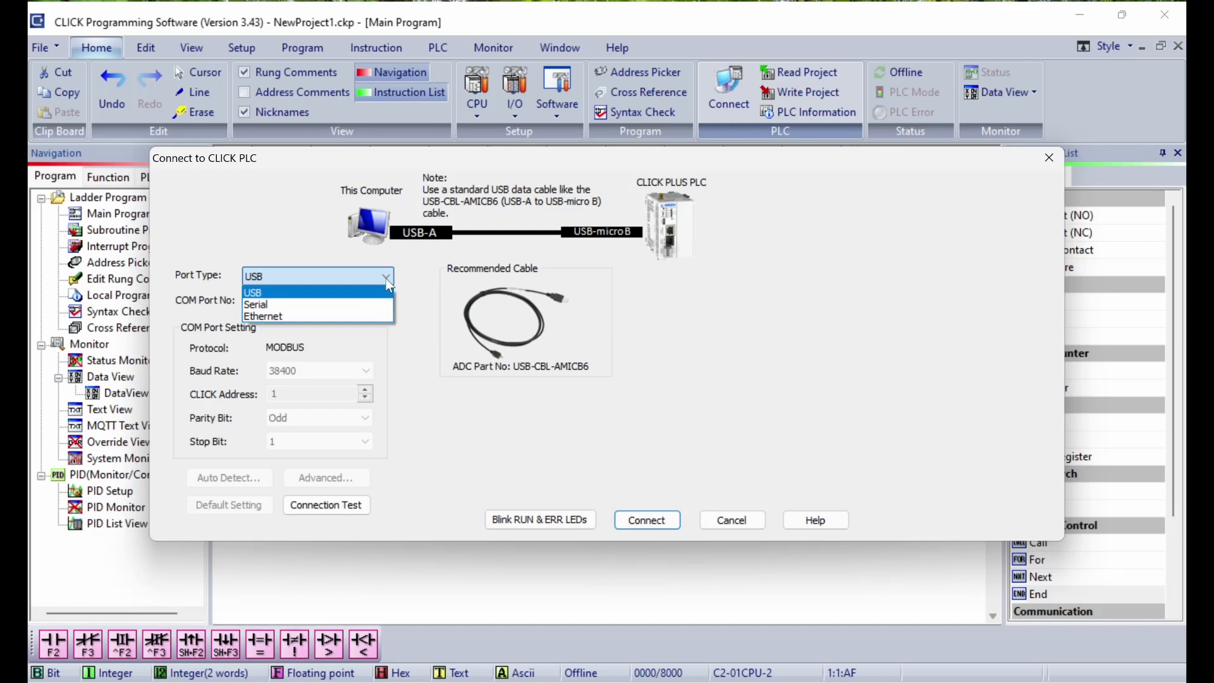
left_click(385, 277)
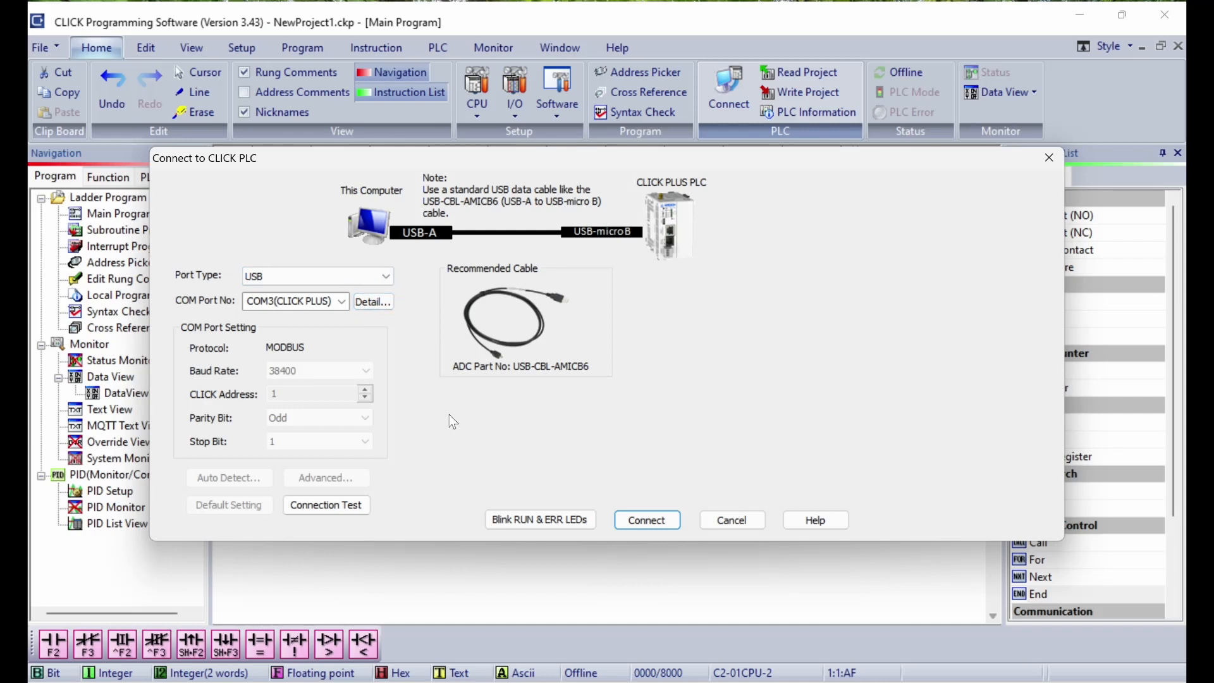
left_click(635, 521)
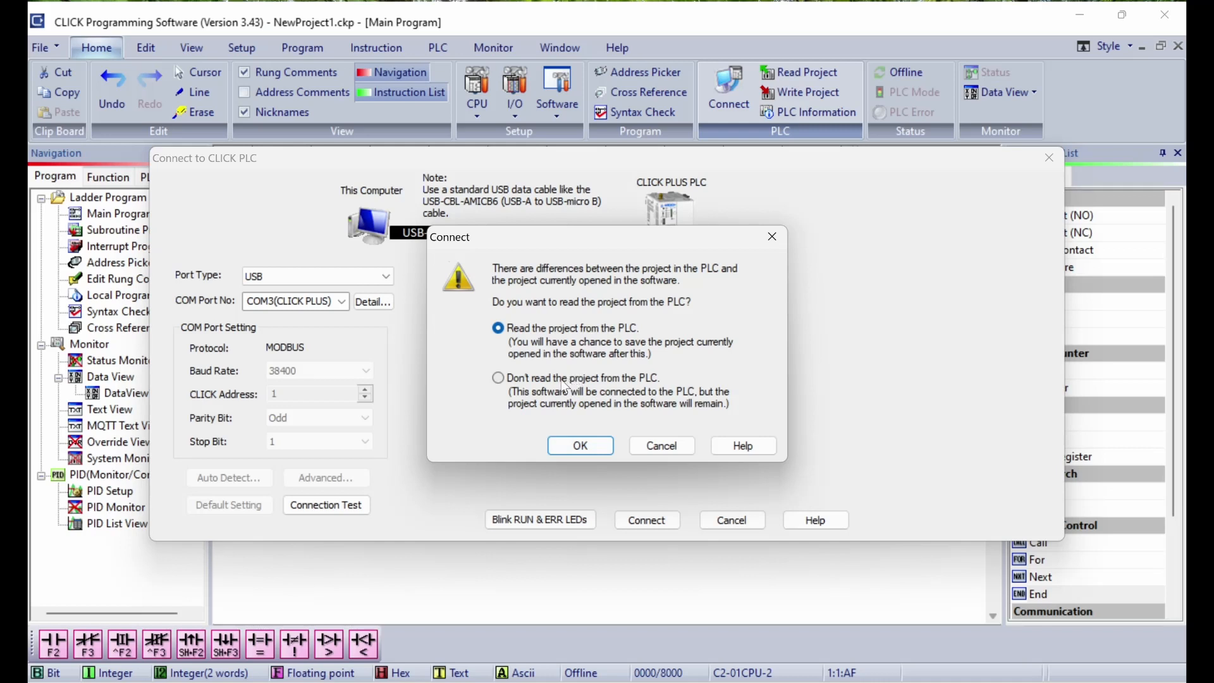
left_click(498, 379)
left_click(603, 455)
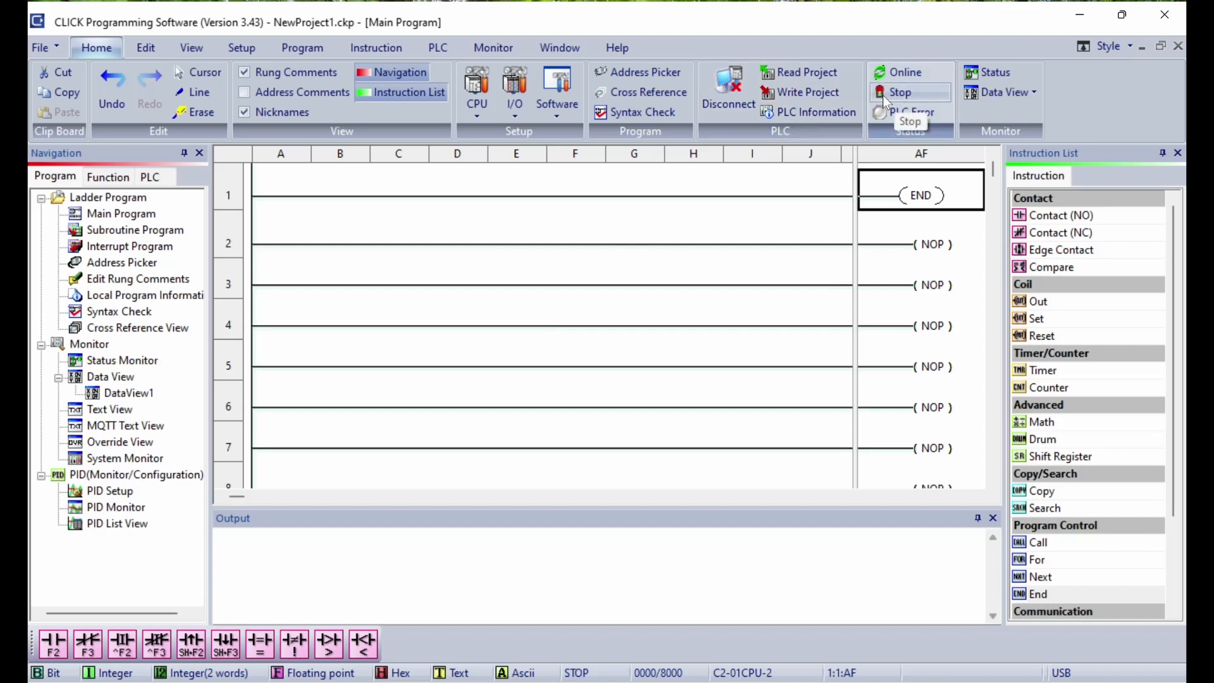
Step: Save the project as field IO and write it into the C2-01CPU-2 PLC
left_click(811, 93)
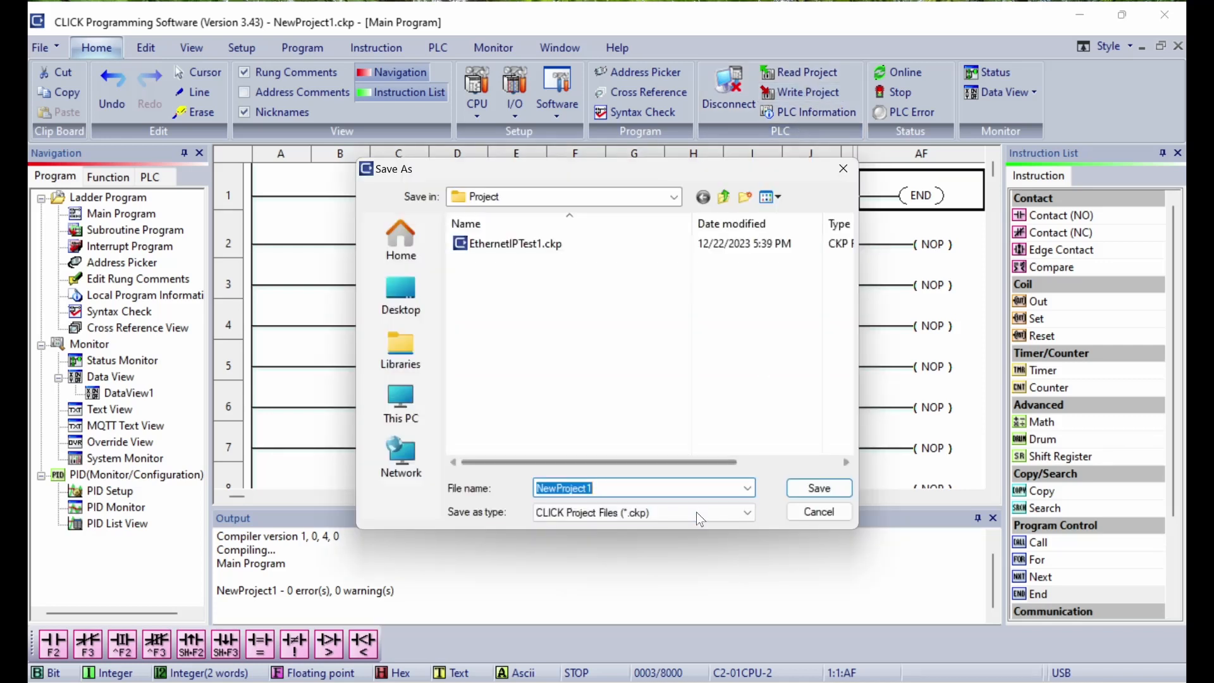
type("field")
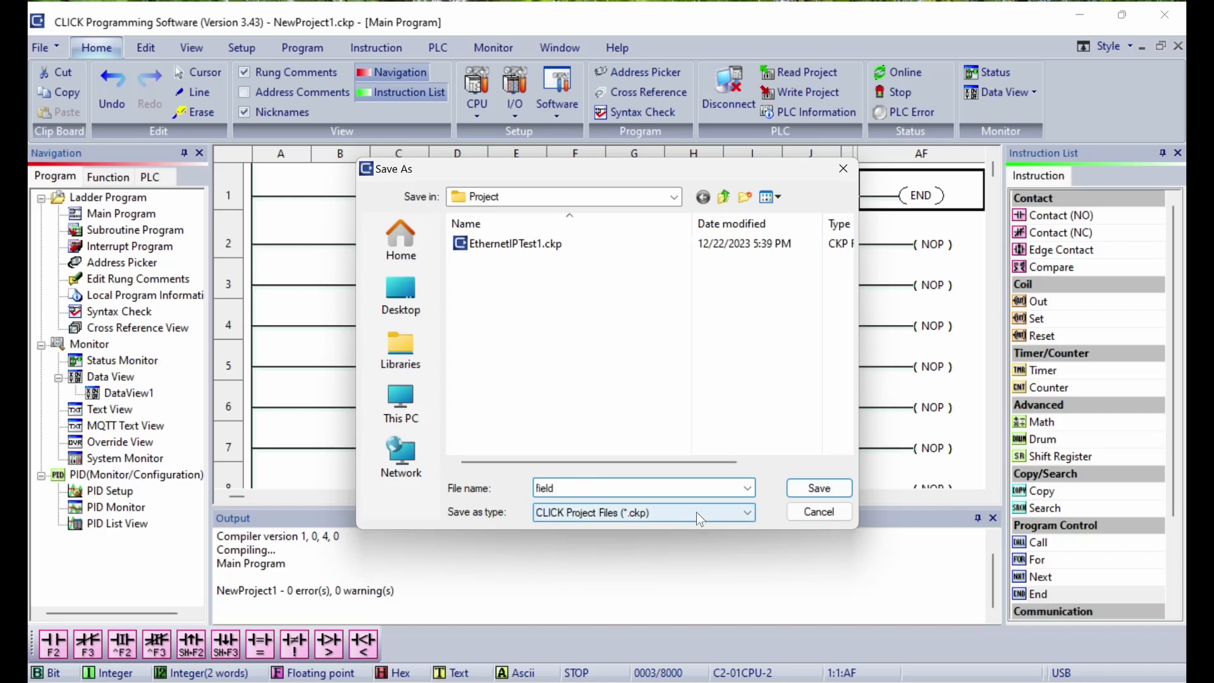
key("Return")
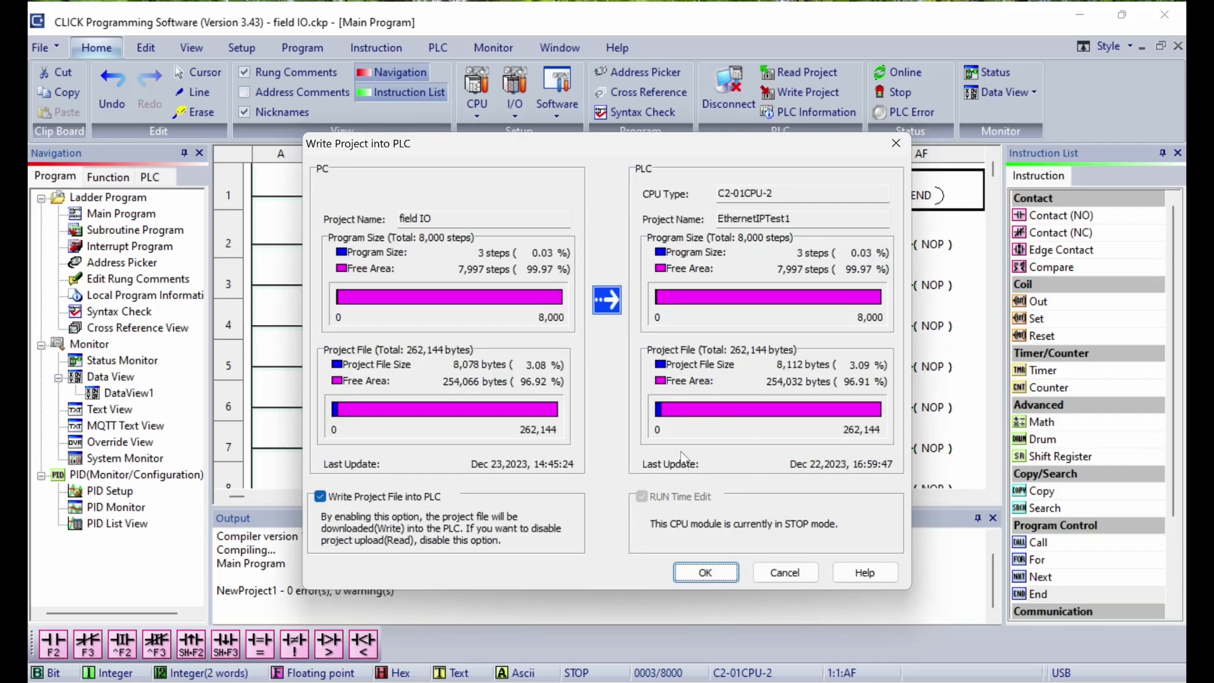
left_click(705, 572)
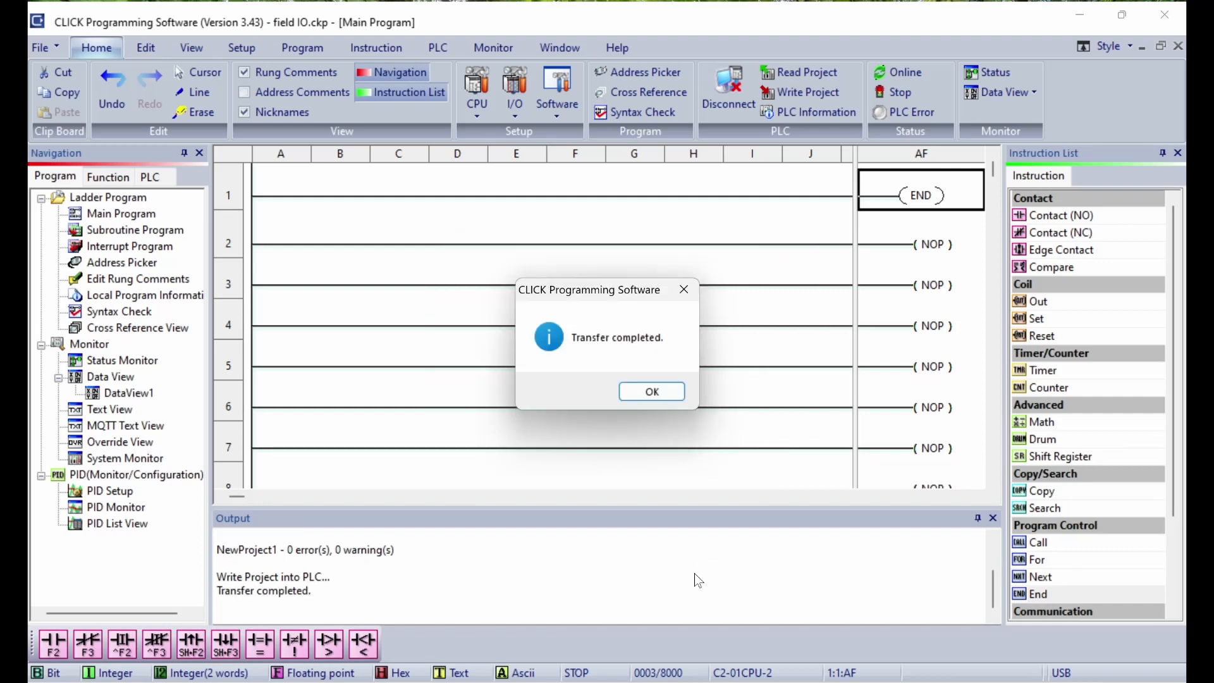
Step: Dismiss the 'Transfer completed.' message
left_click(651, 396)
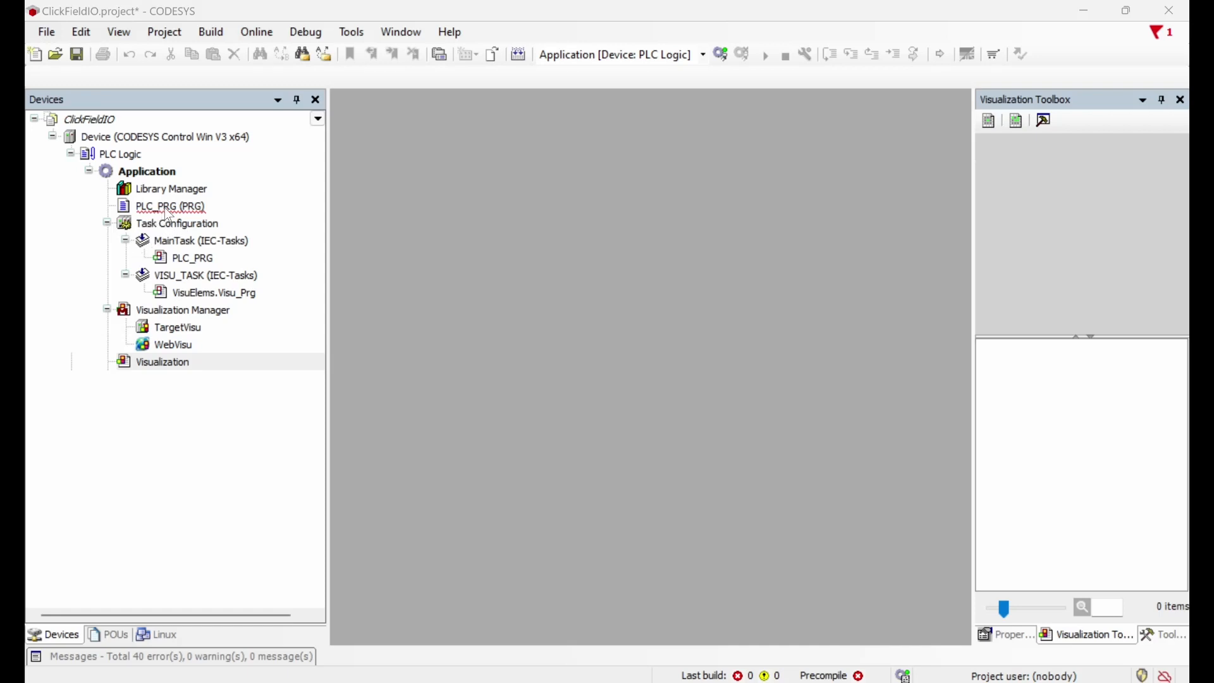
left_click(164, 207)
double_click(165, 207)
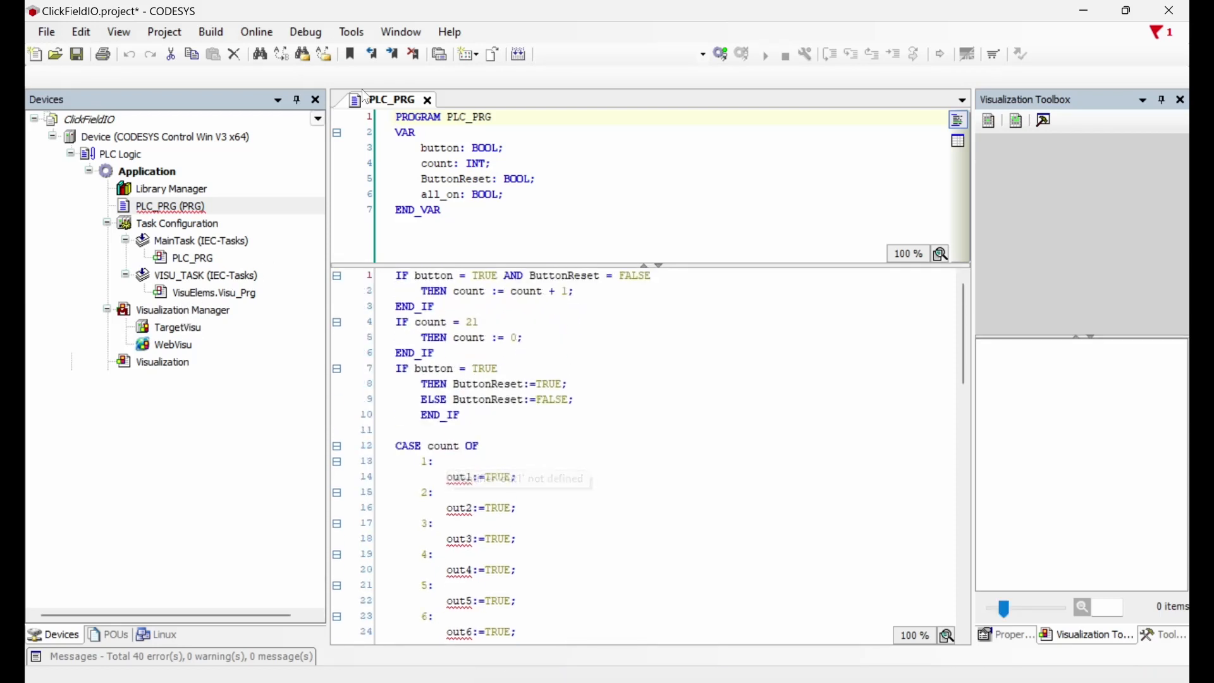
left_click(429, 101)
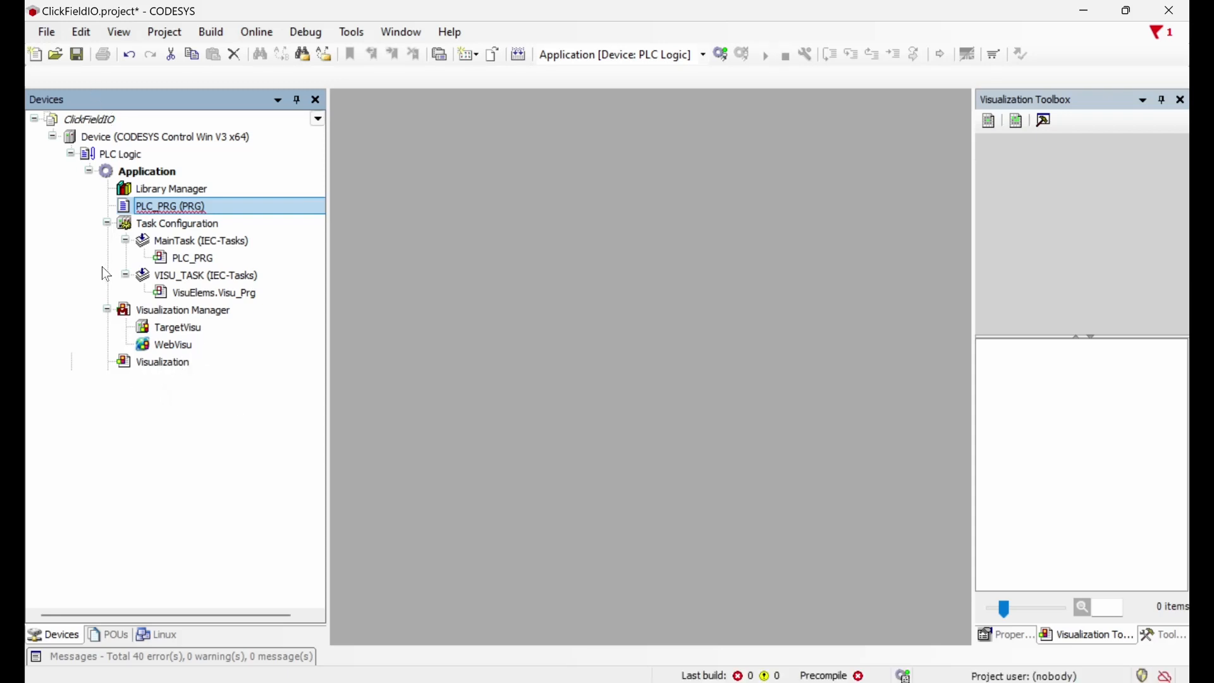
Step: Add an Ethernet adapter device under Device
right_click(98, 139)
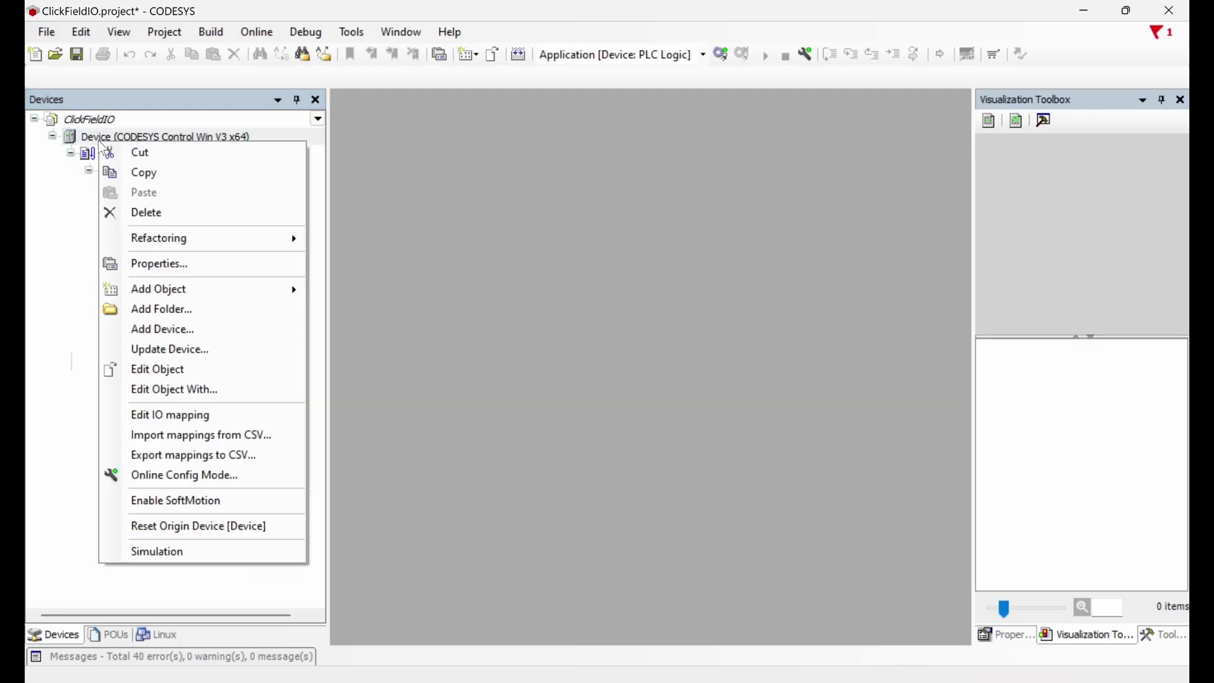
left_click(181, 328)
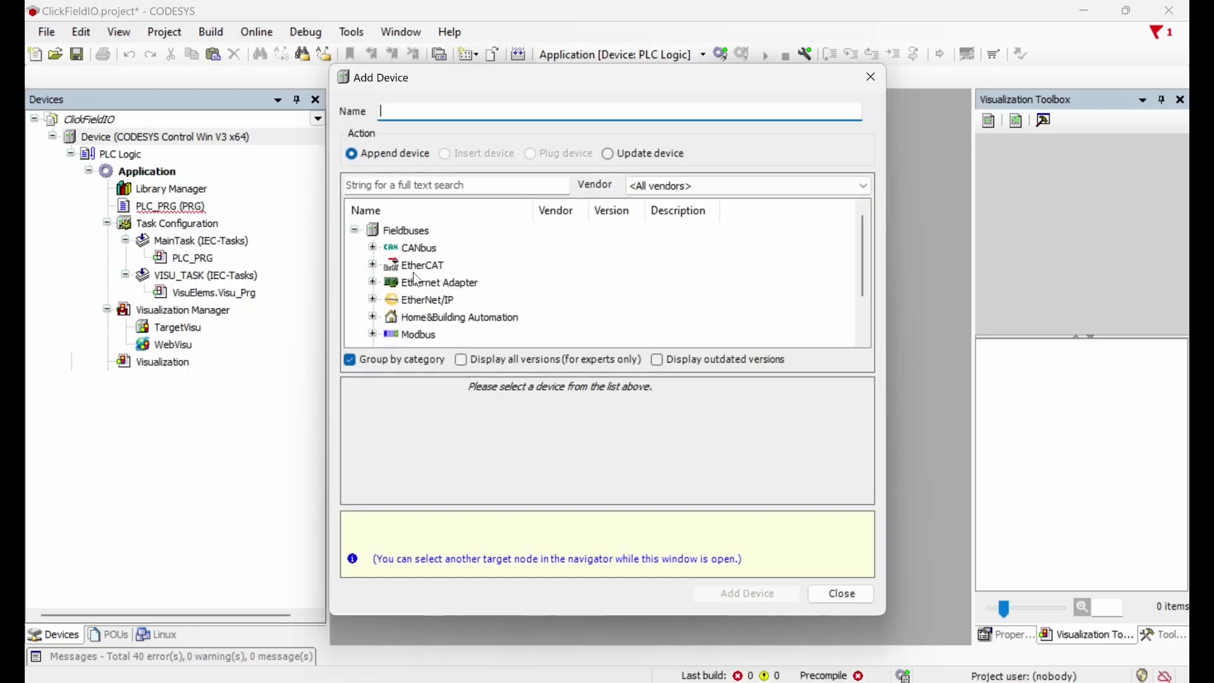
left_click(460, 289)
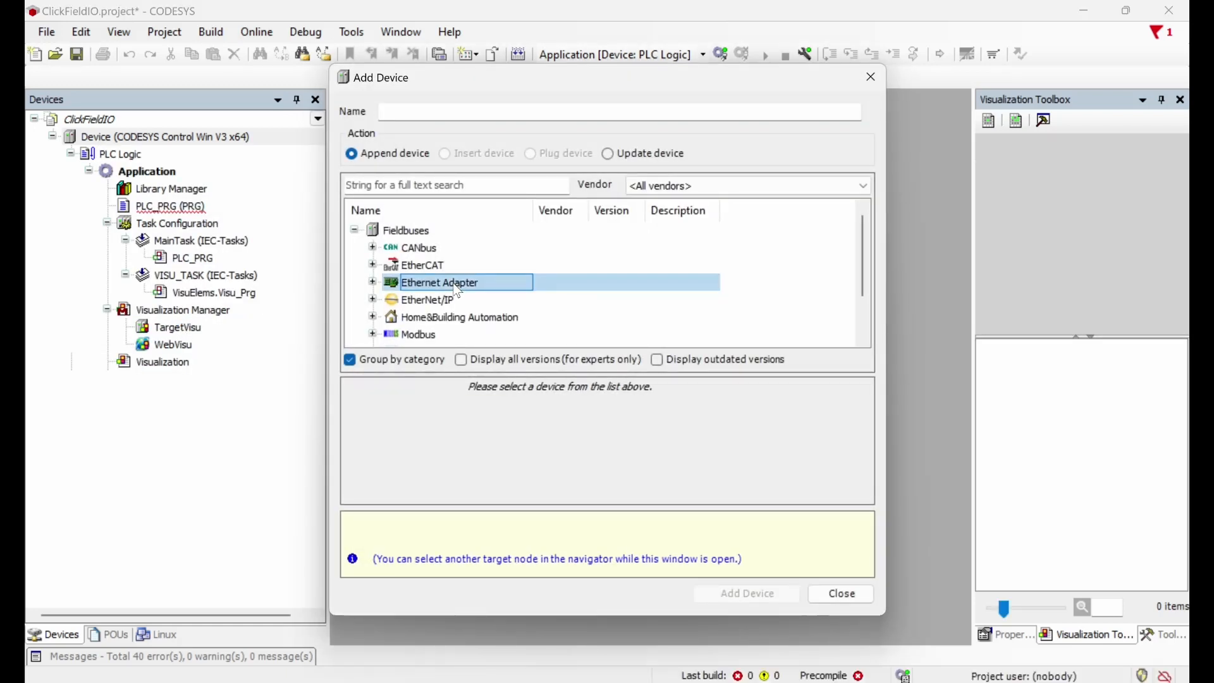
left_click(373, 283)
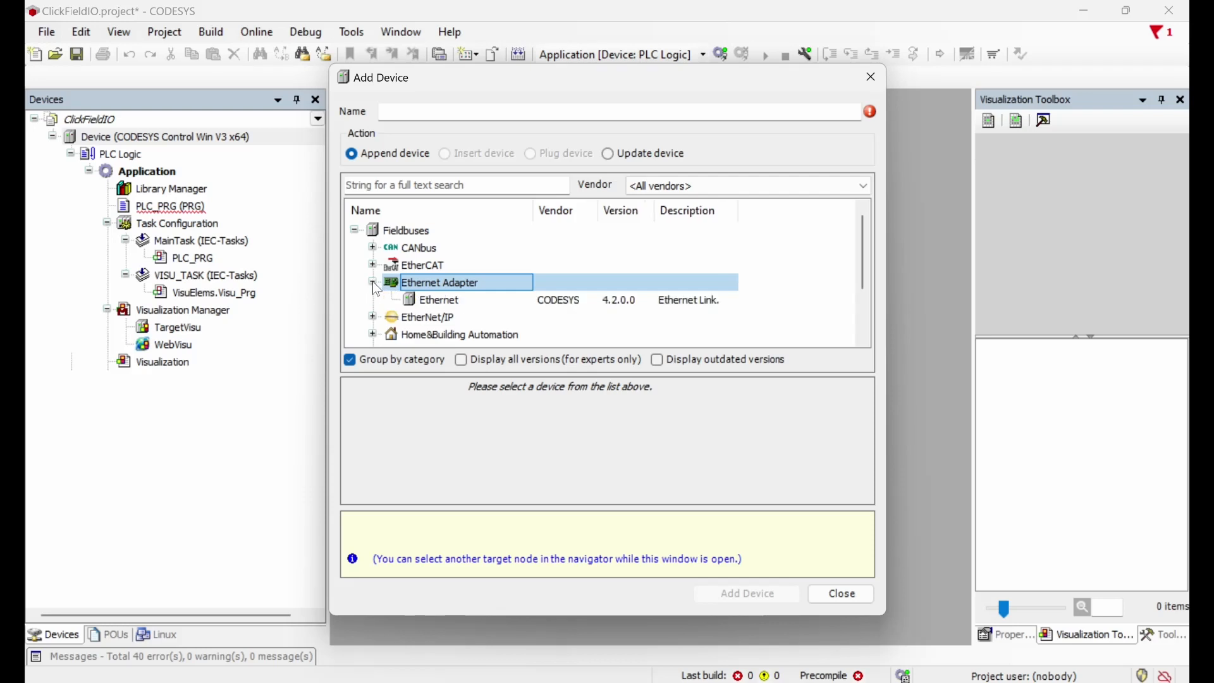
left_click(449, 302)
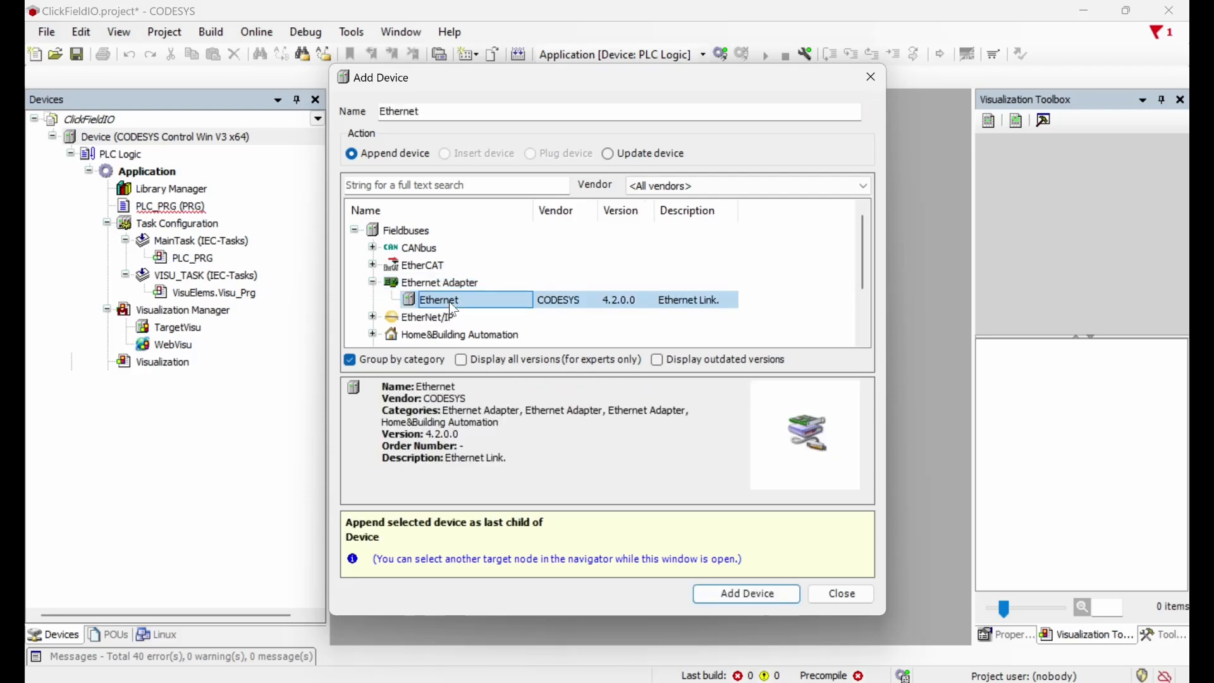
left_click(773, 601)
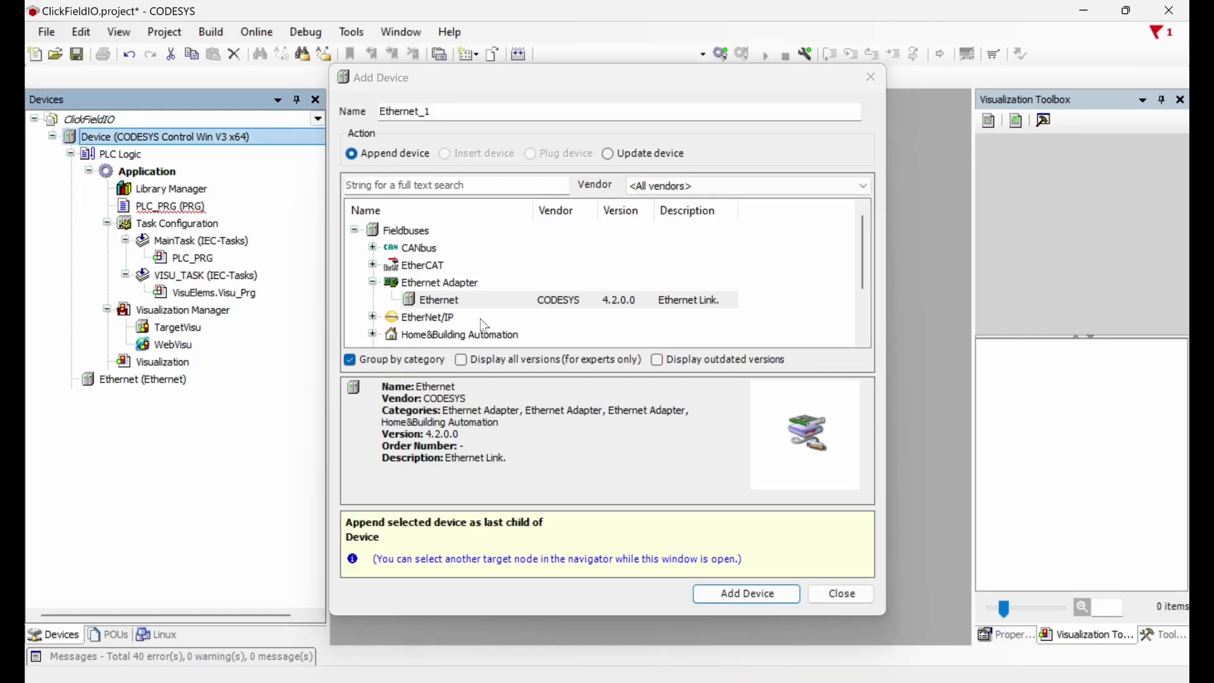
Step: Add an EtherNet/IP Scanner beneath the Ethernet adapter and close the Add Device window
left_click(121, 381)
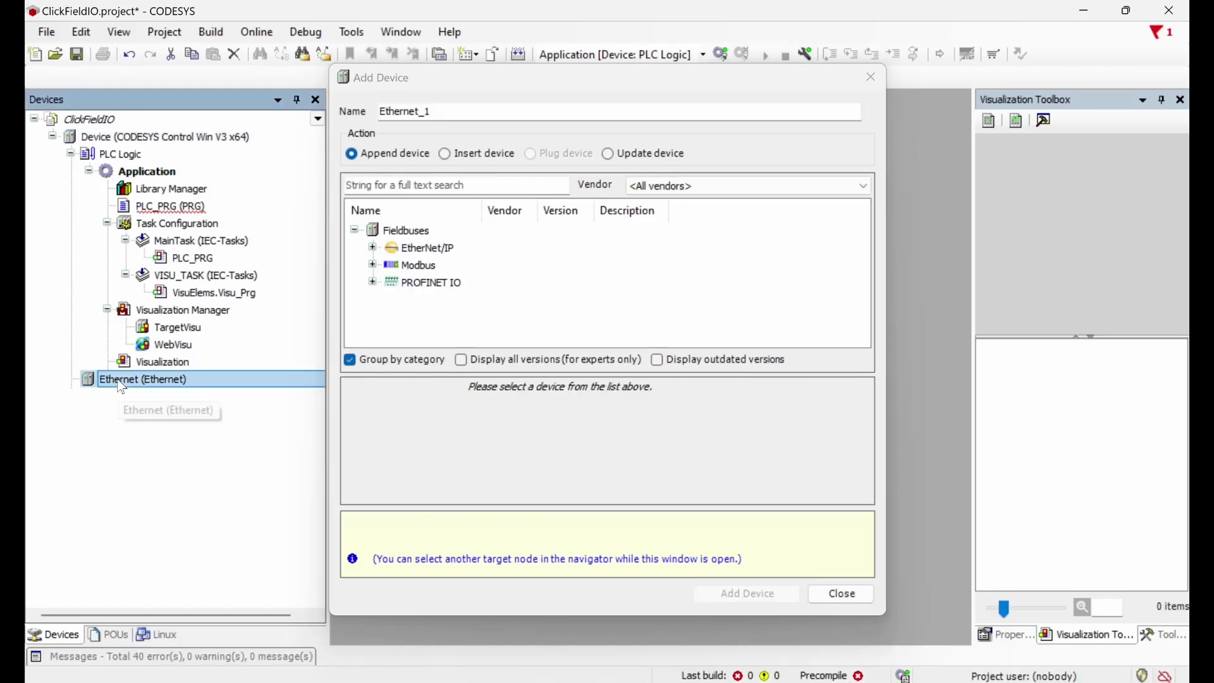
left_click(405, 249)
left_click(373, 248)
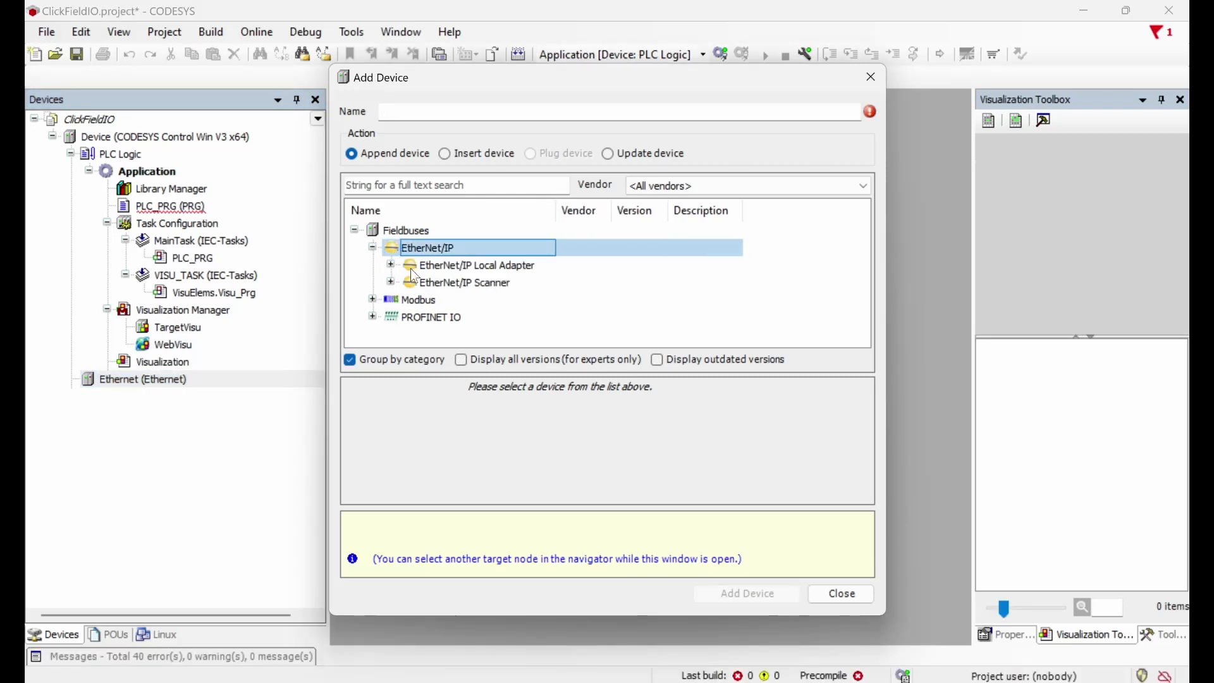
left_click(445, 283)
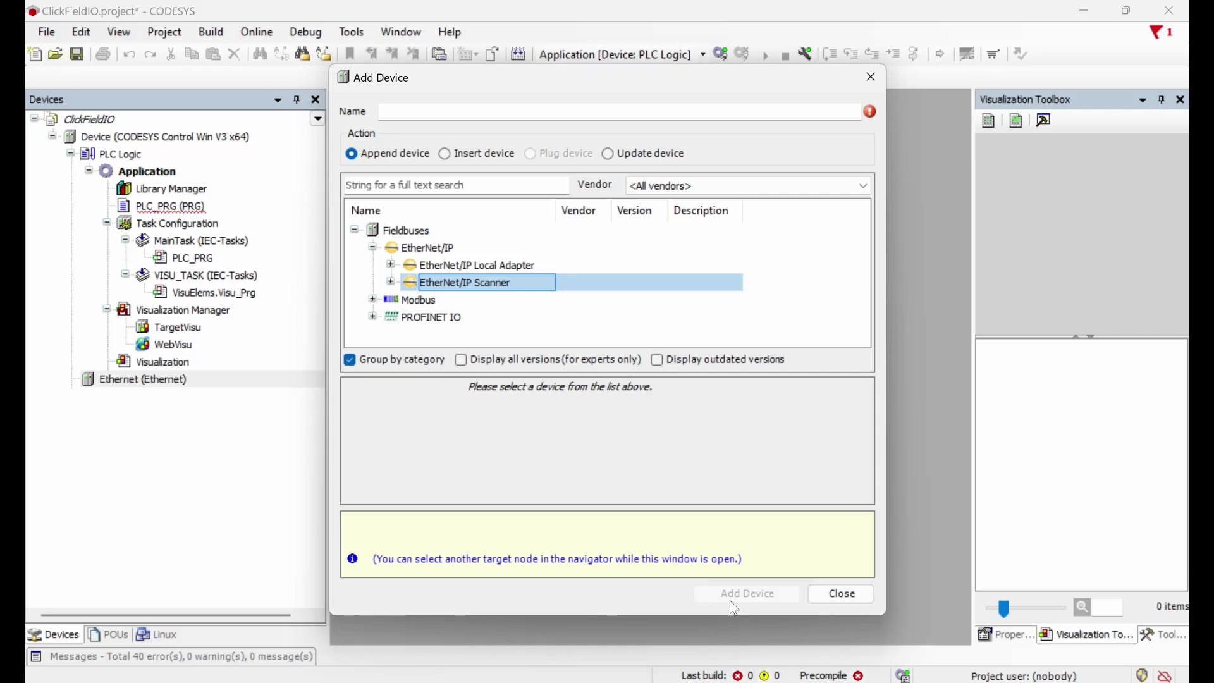
left_click(392, 283)
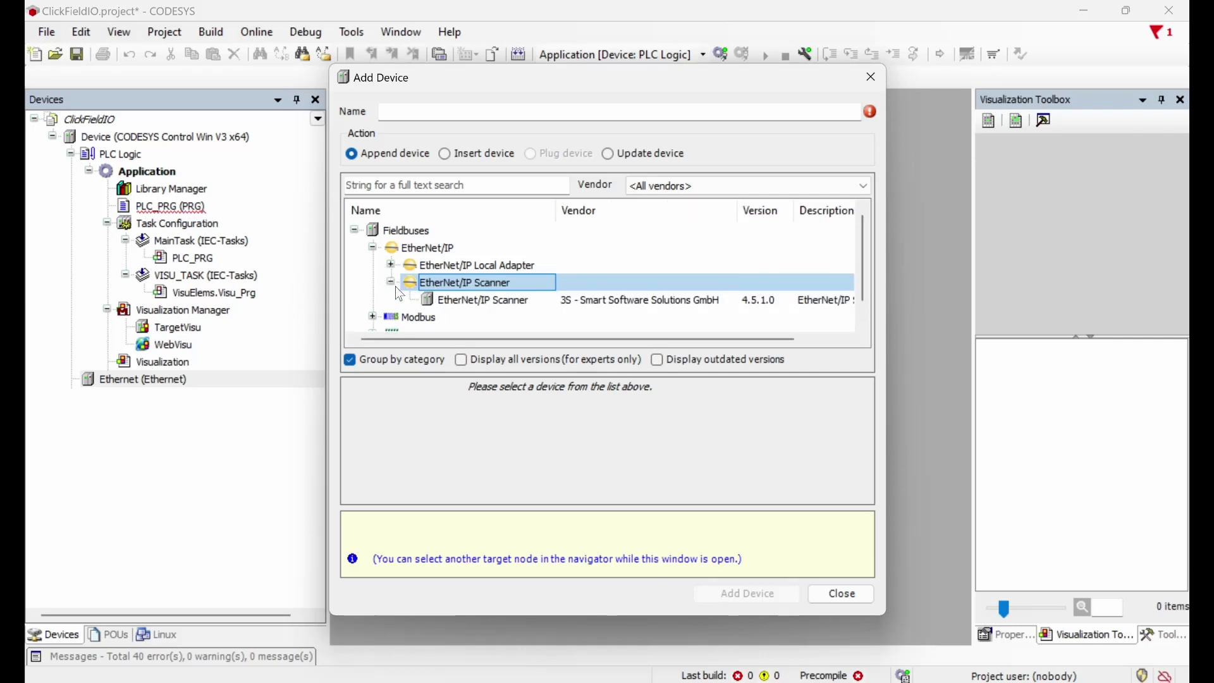
left_click(459, 300)
left_click(757, 597)
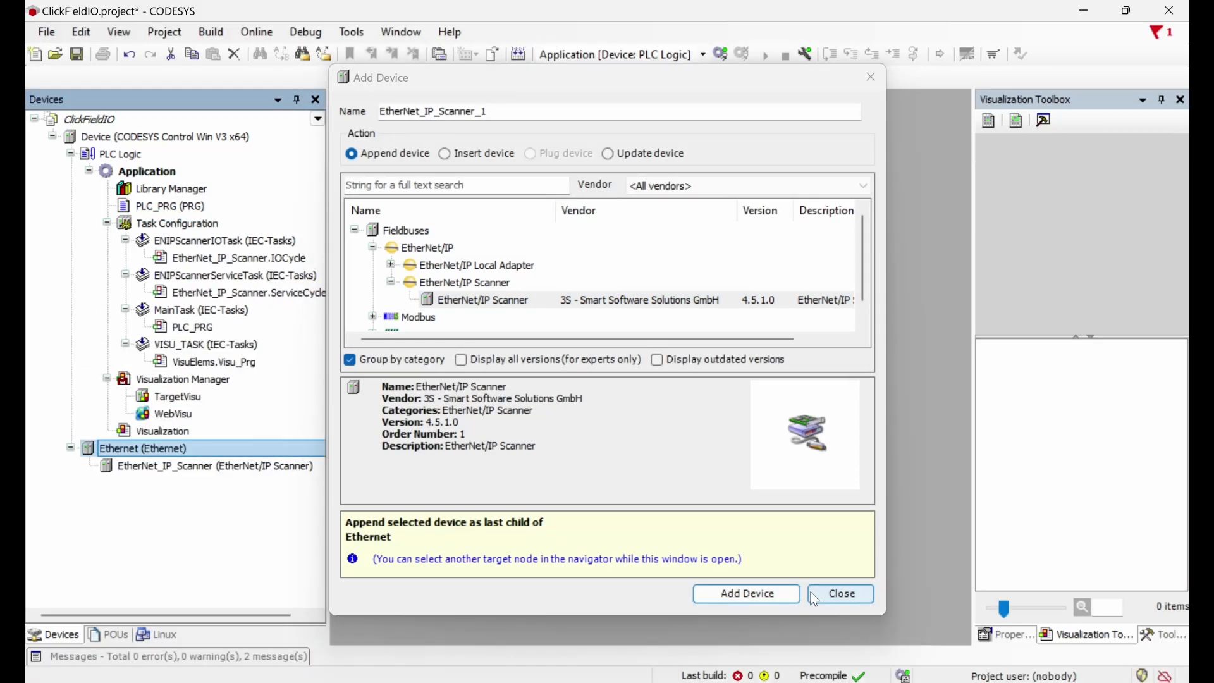
left_click(834, 593)
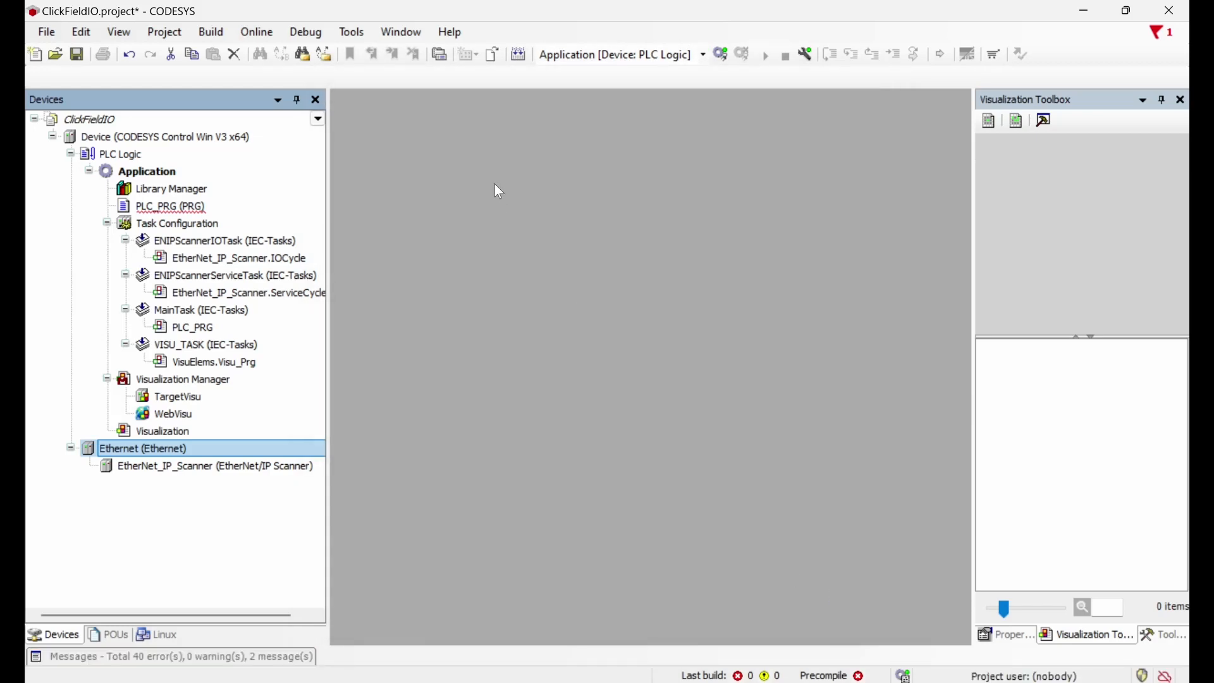
Step: Open the Device Repository from Tools, cancelling the device description install
left_click(365, 28)
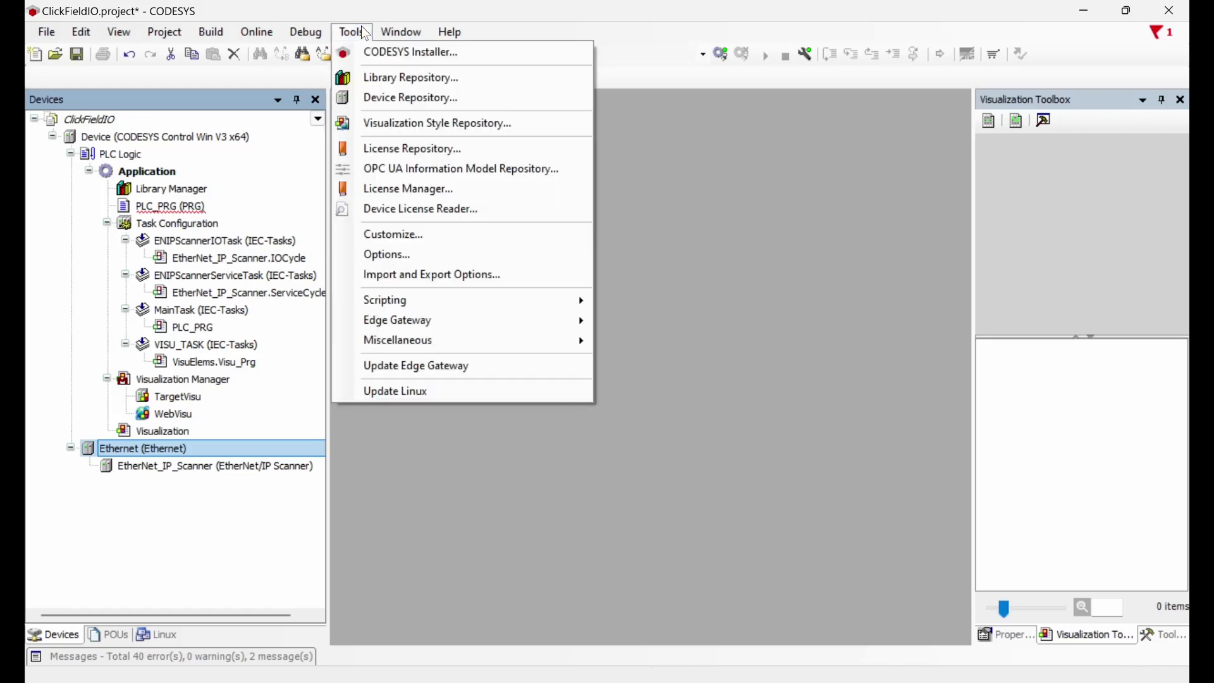
left_click(402, 108)
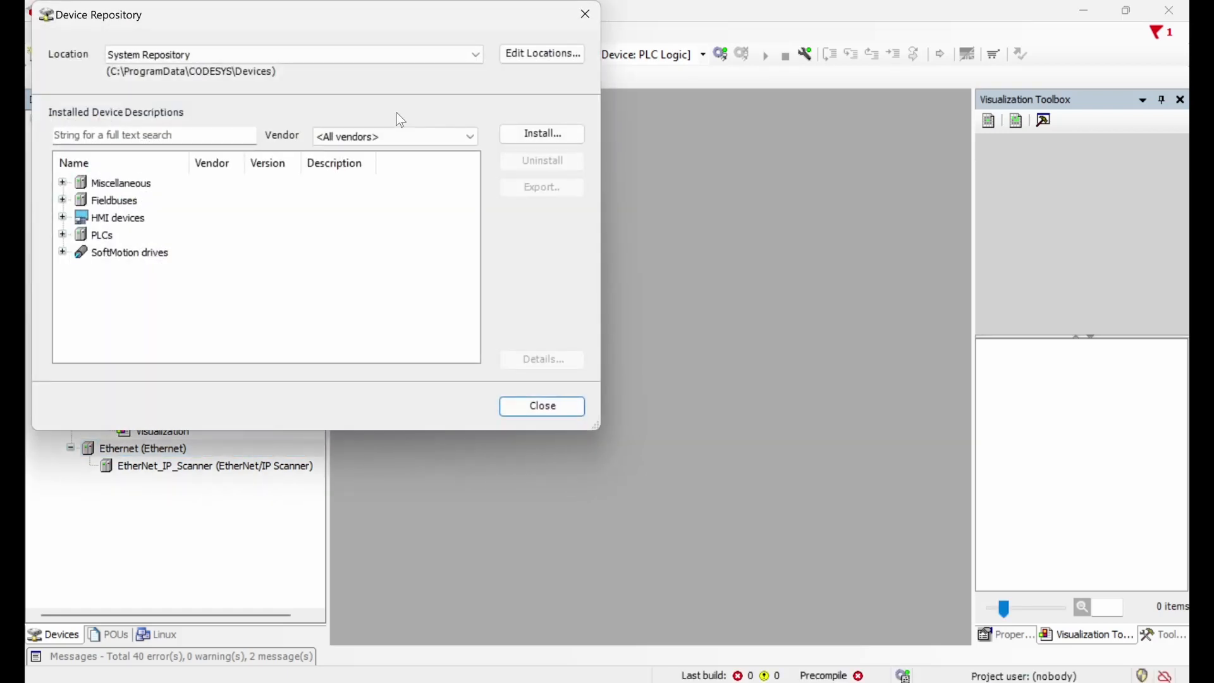
left_click(526, 130)
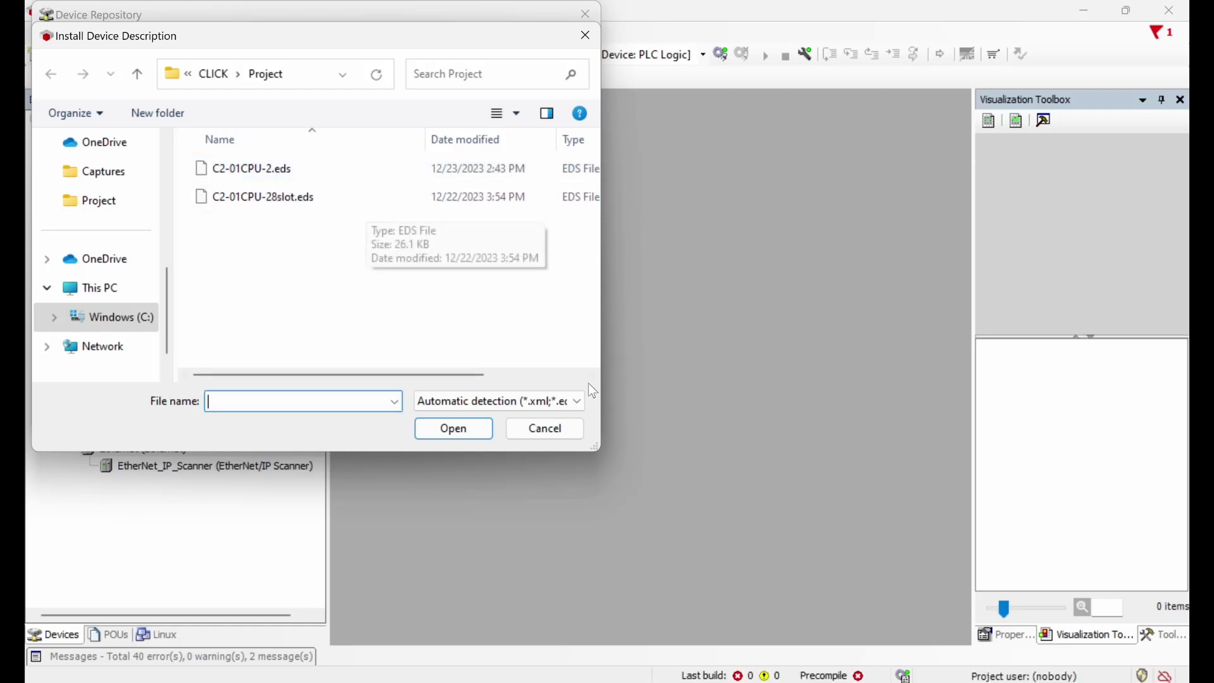
left_click(553, 430)
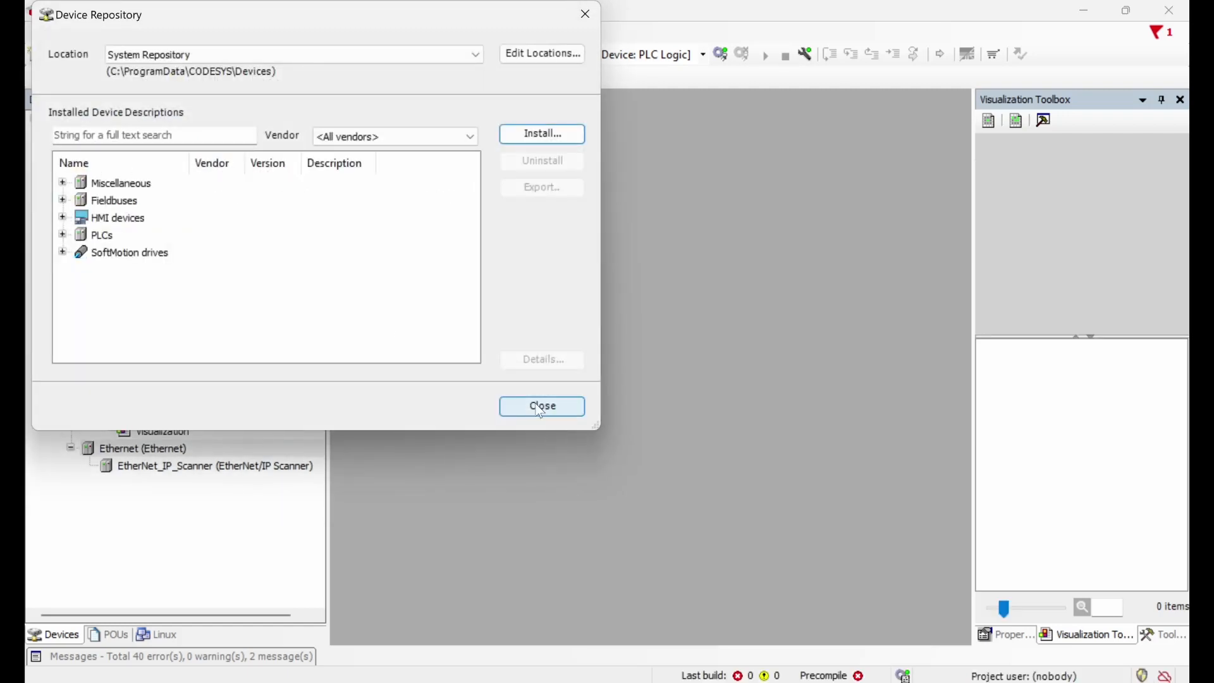
Step: Verify CLICK C2-01CPU-2 appears under Fieldbuses > EtherNet/IP Remote Adapter, then close the repository
left_click(62, 201)
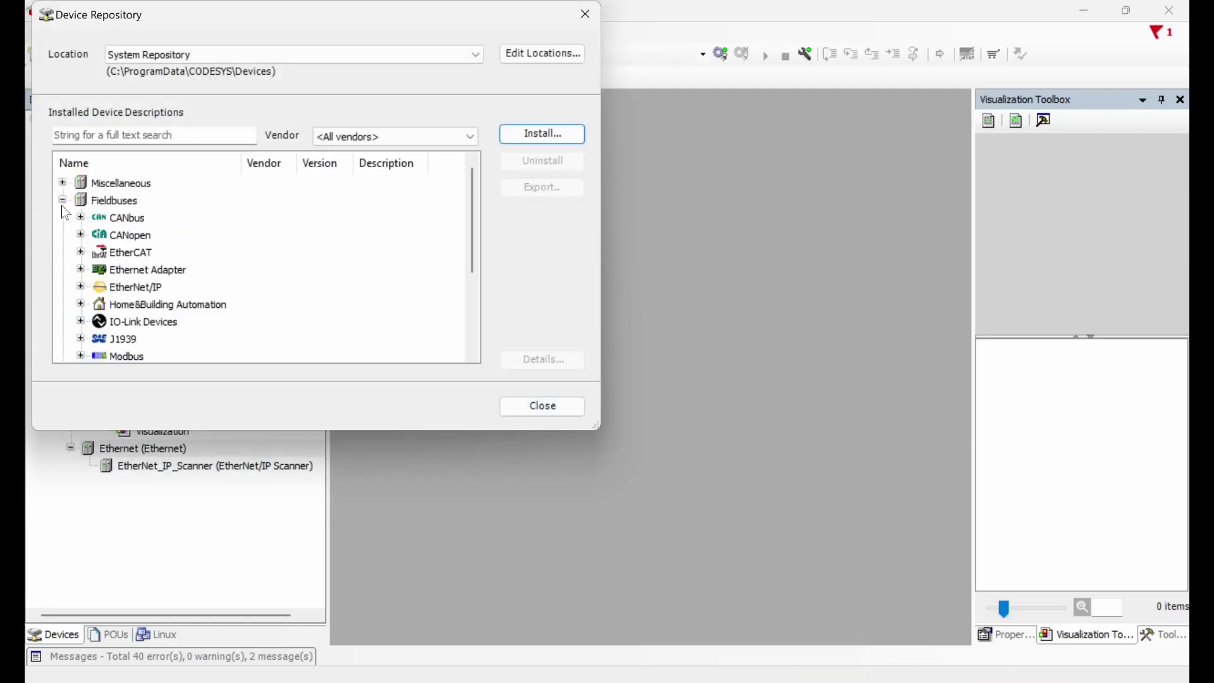
left_click(80, 287)
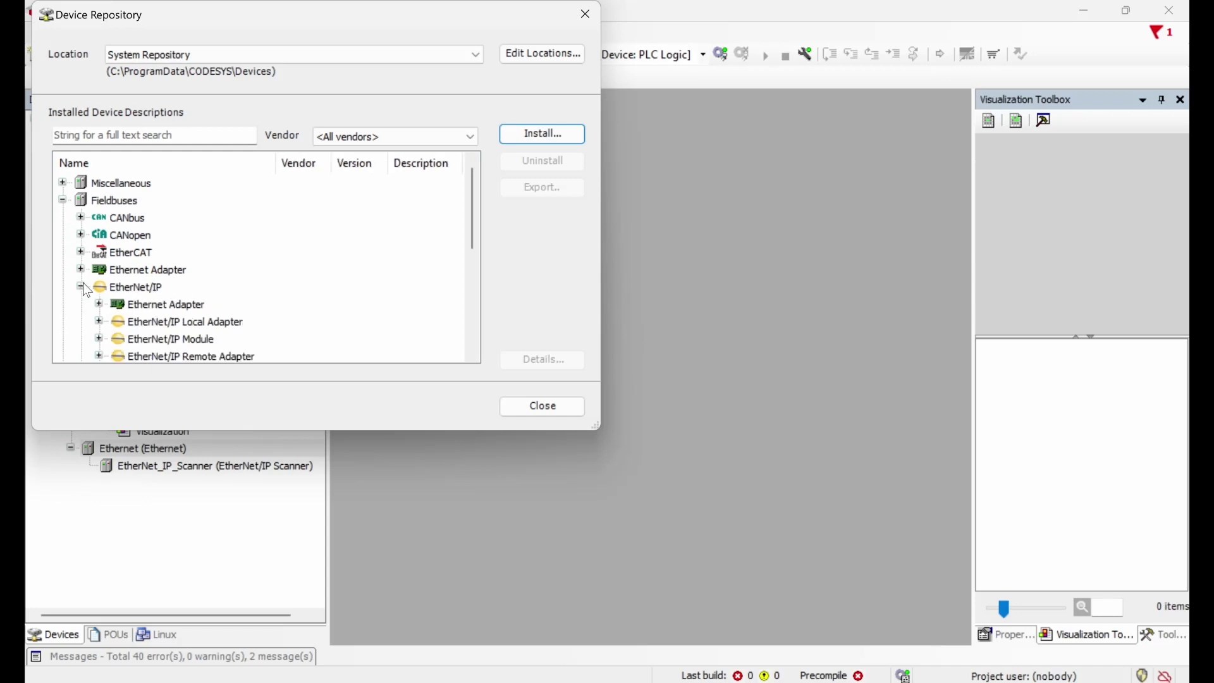
scroll(308, 305, "down", 1)
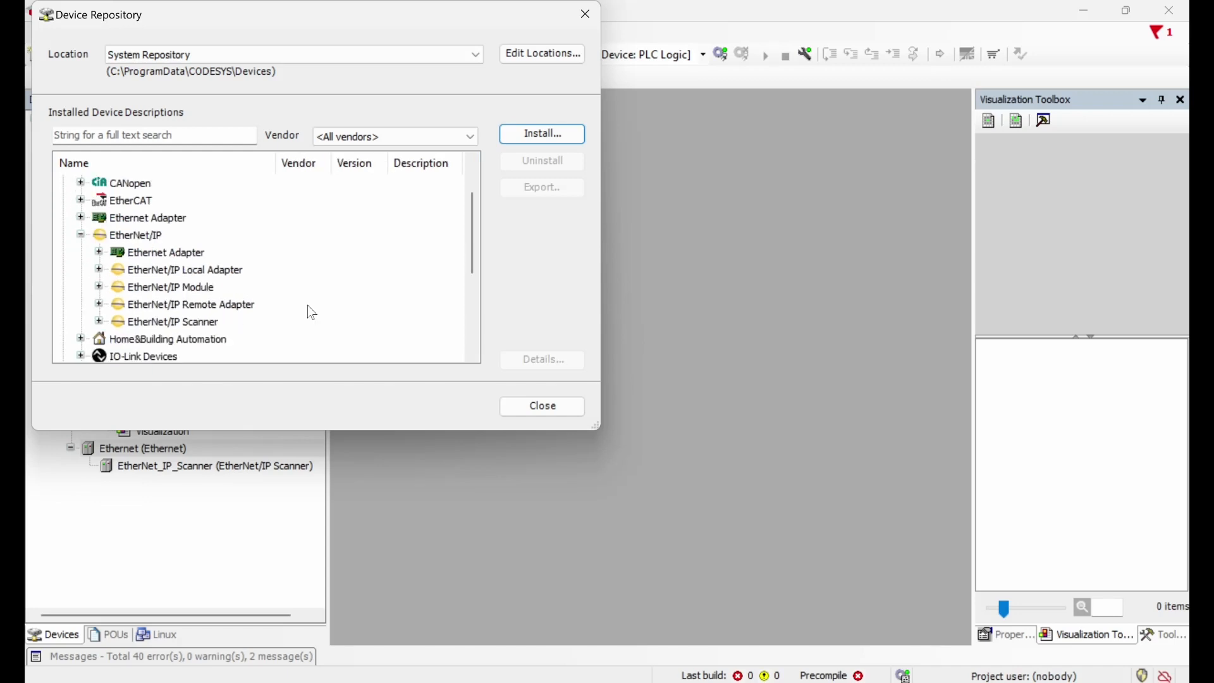
left_click(98, 302)
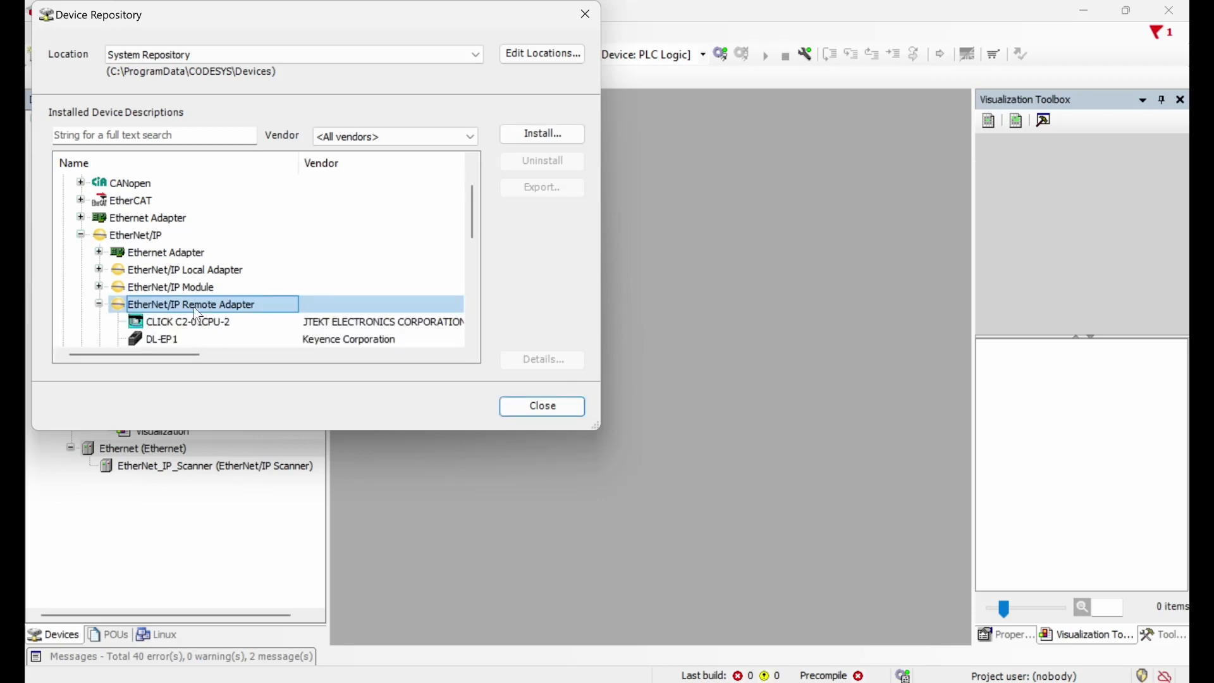
scroll(194, 307, "down", 1)
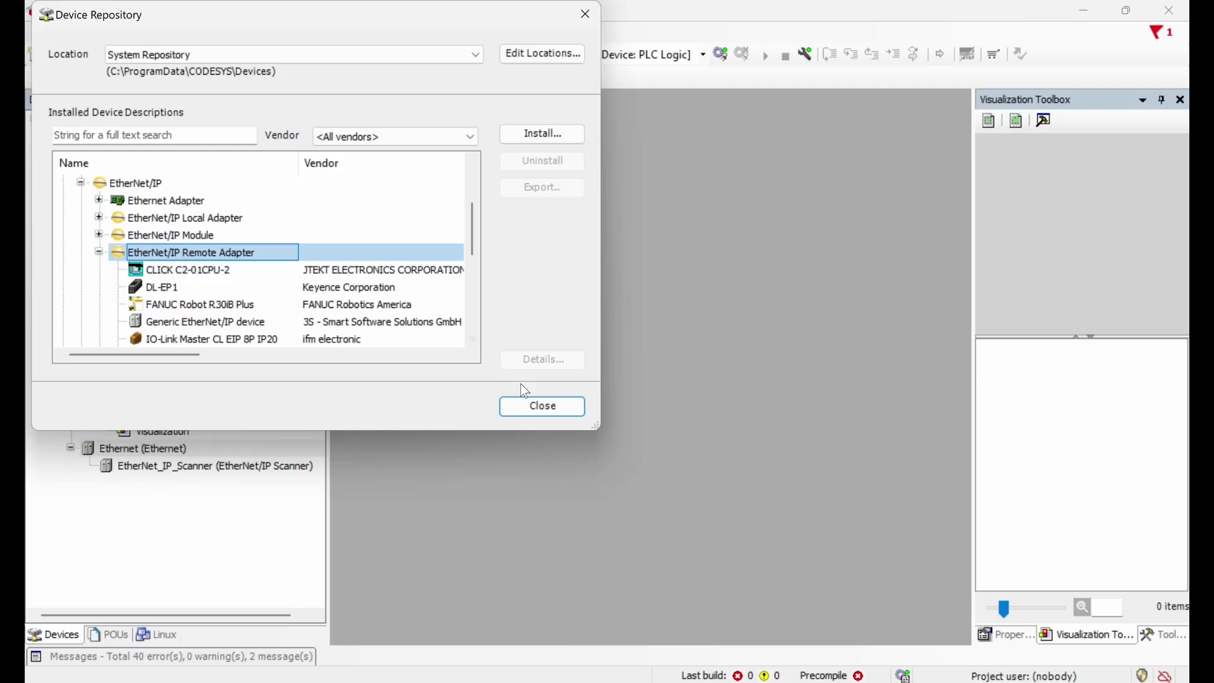
left_click(551, 411)
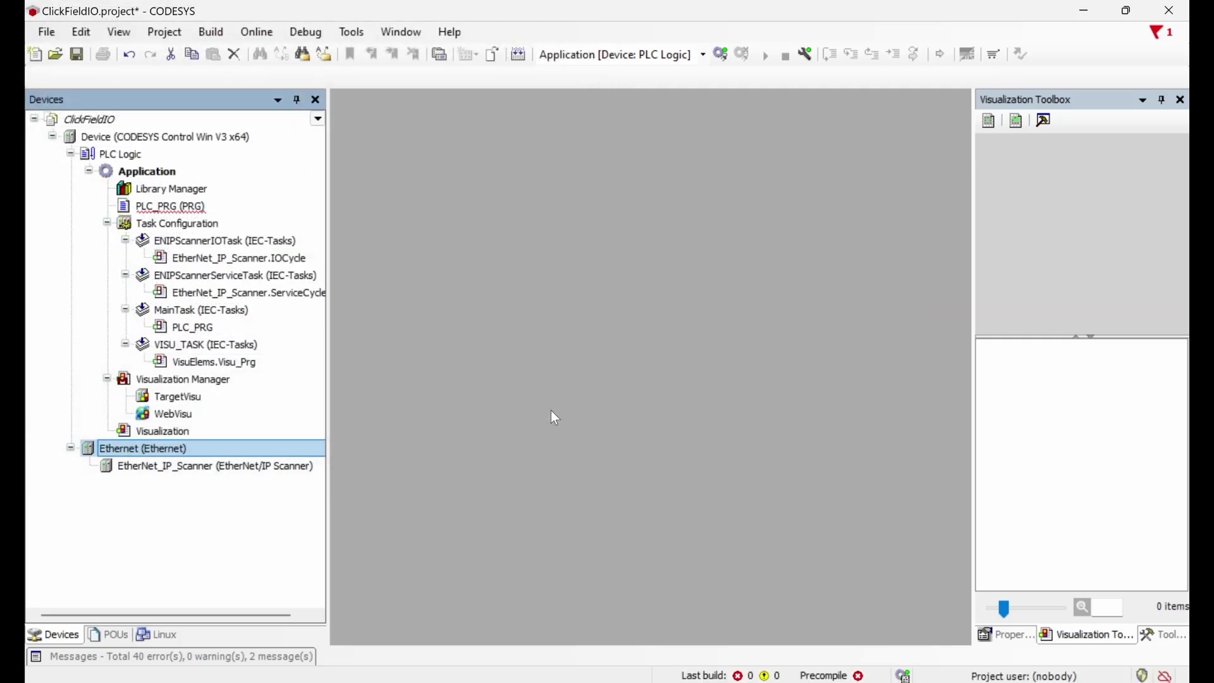
Step: Append the CLICK C2-01CPU-2 remote adapter beneath EtherNet_IP_Scanner and open CLICK_C2_01CPU_2's settings
left_click(188, 464)
right_click(188, 463)
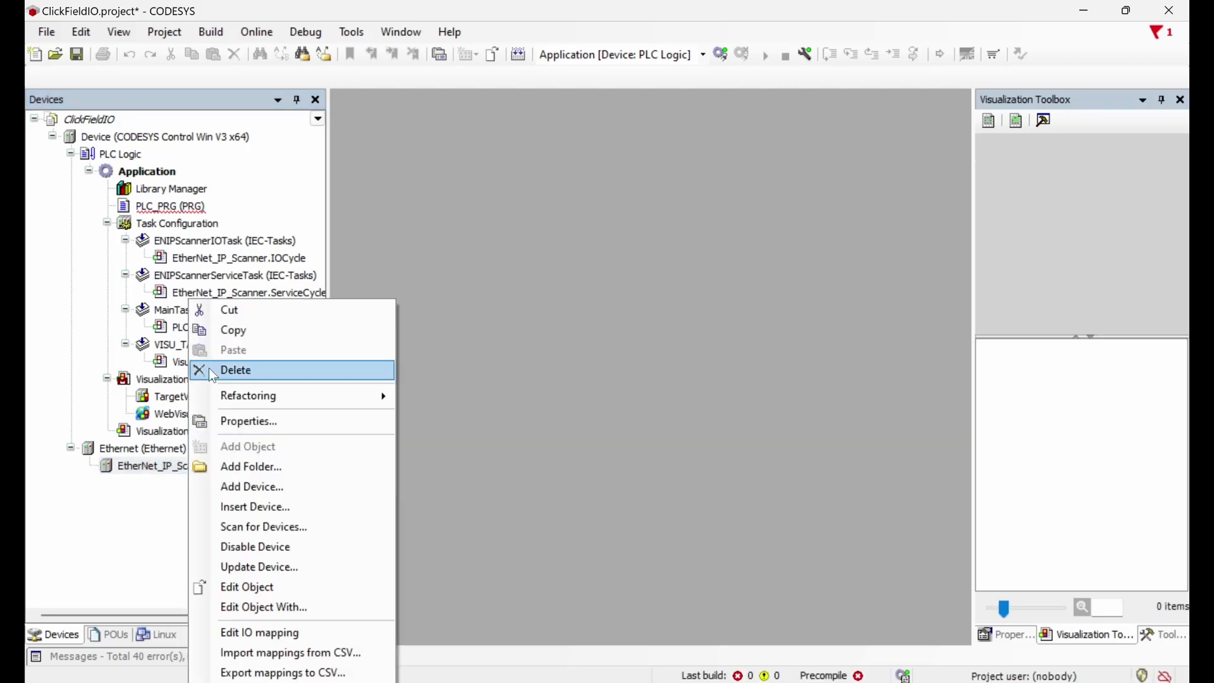
left_click(263, 484)
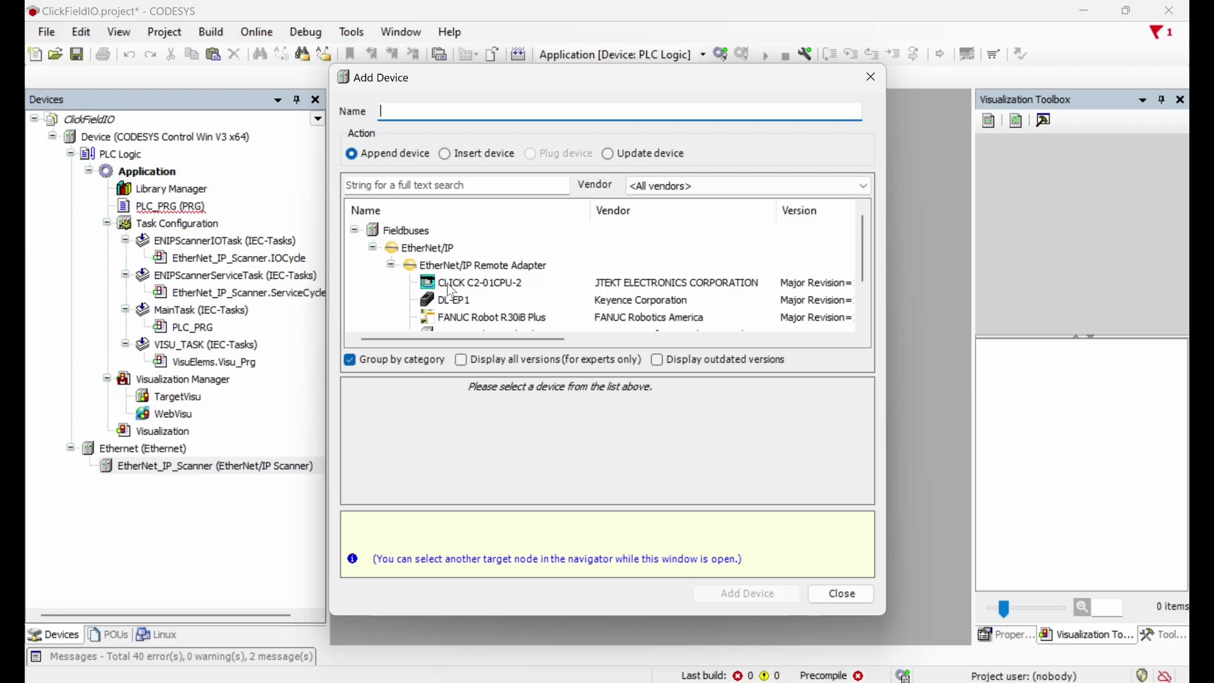
left_click(457, 285)
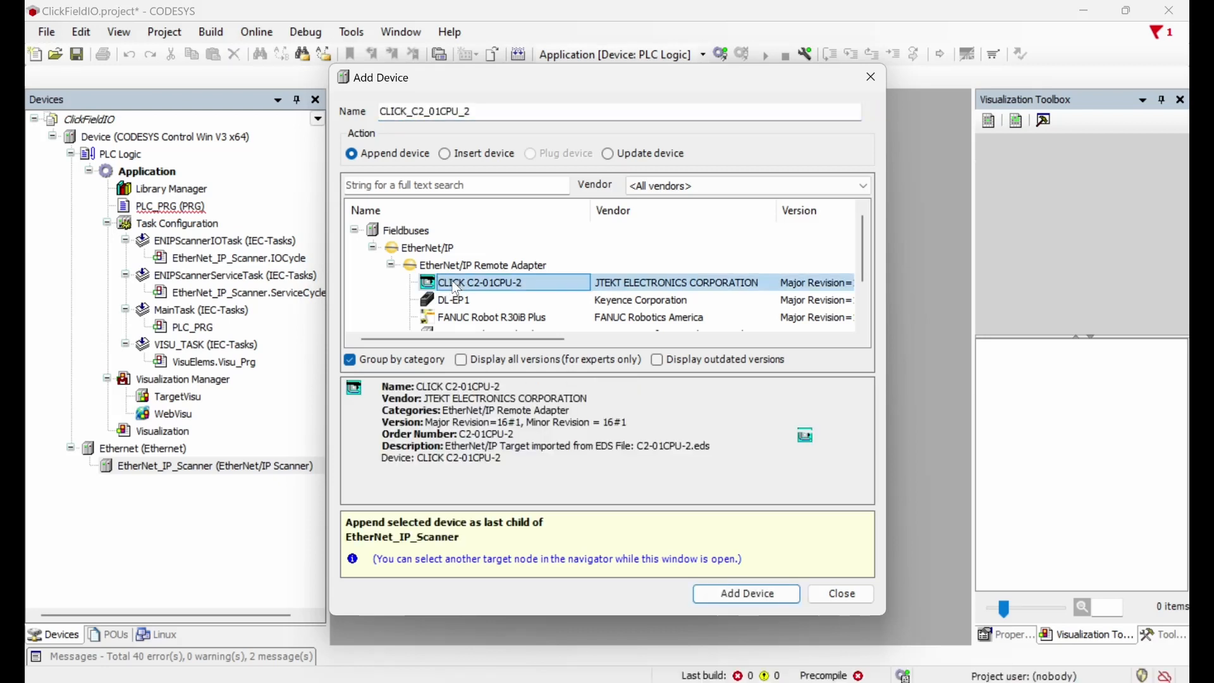
left_click(756, 600)
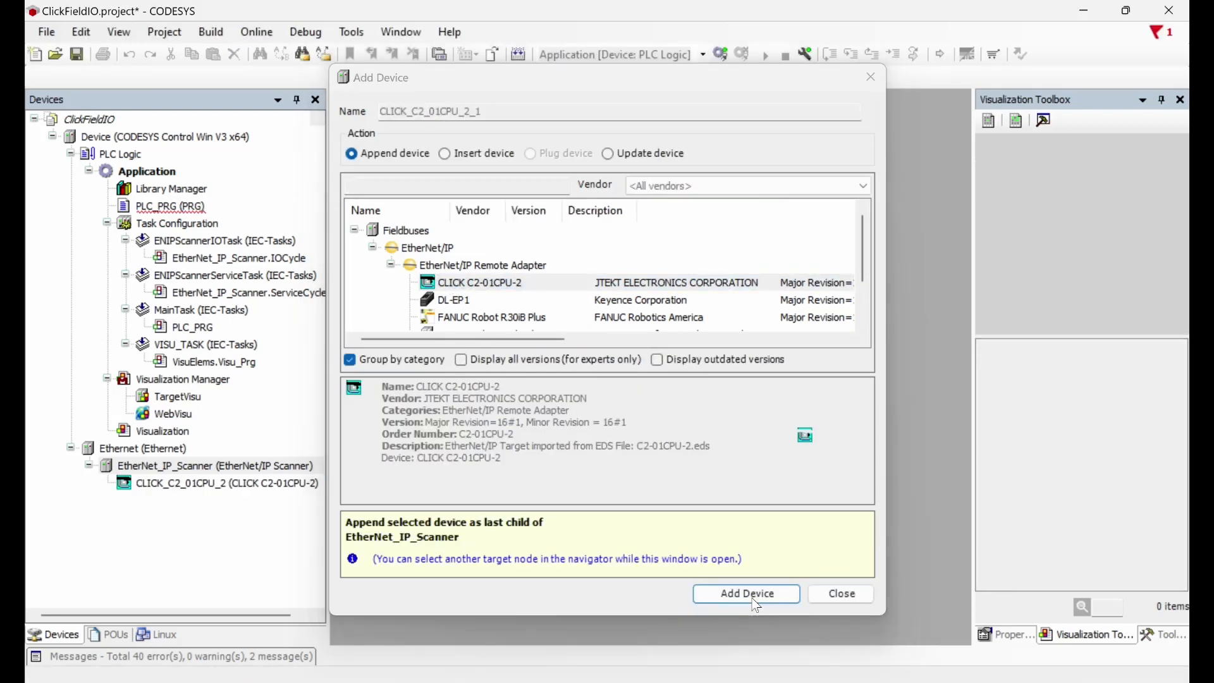
left_click(861, 596)
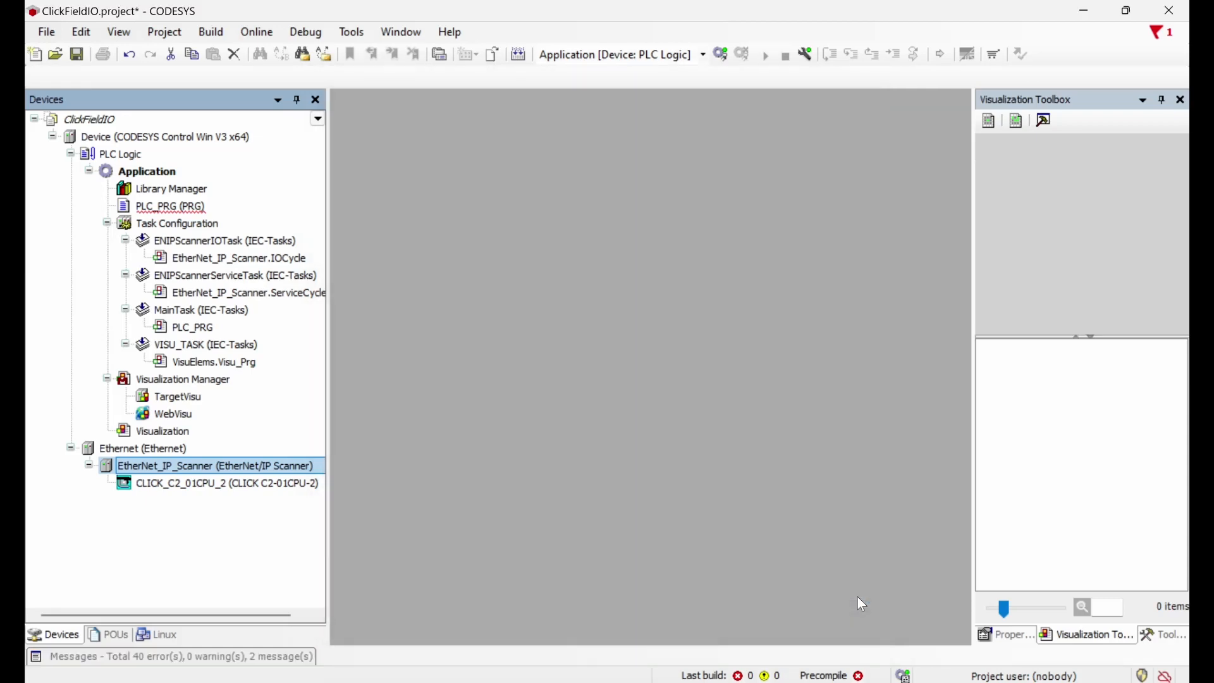
double_click(213, 484)
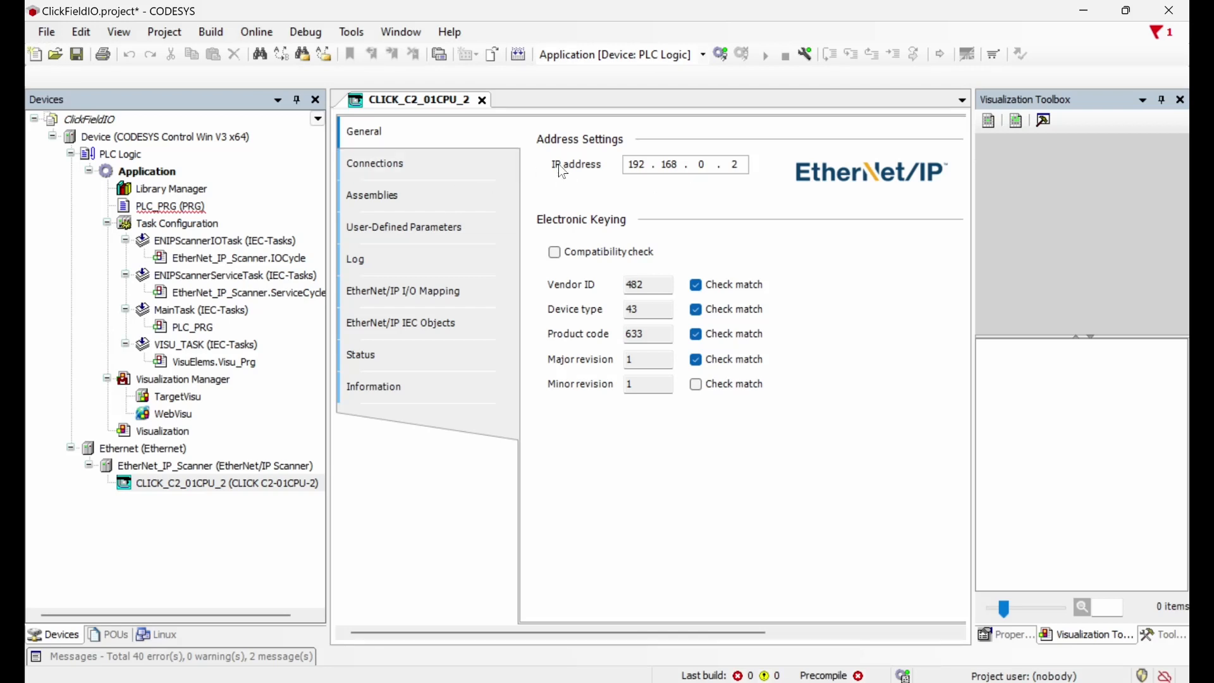
Step: Change CLICK_C2_01CPU_2's IP address to 192.168.13.10, then open the EtherNet_IP_Scanner settings
left_click(706, 164)
key("BackSpace")
type("13")
key("BackSpace")
type("10")
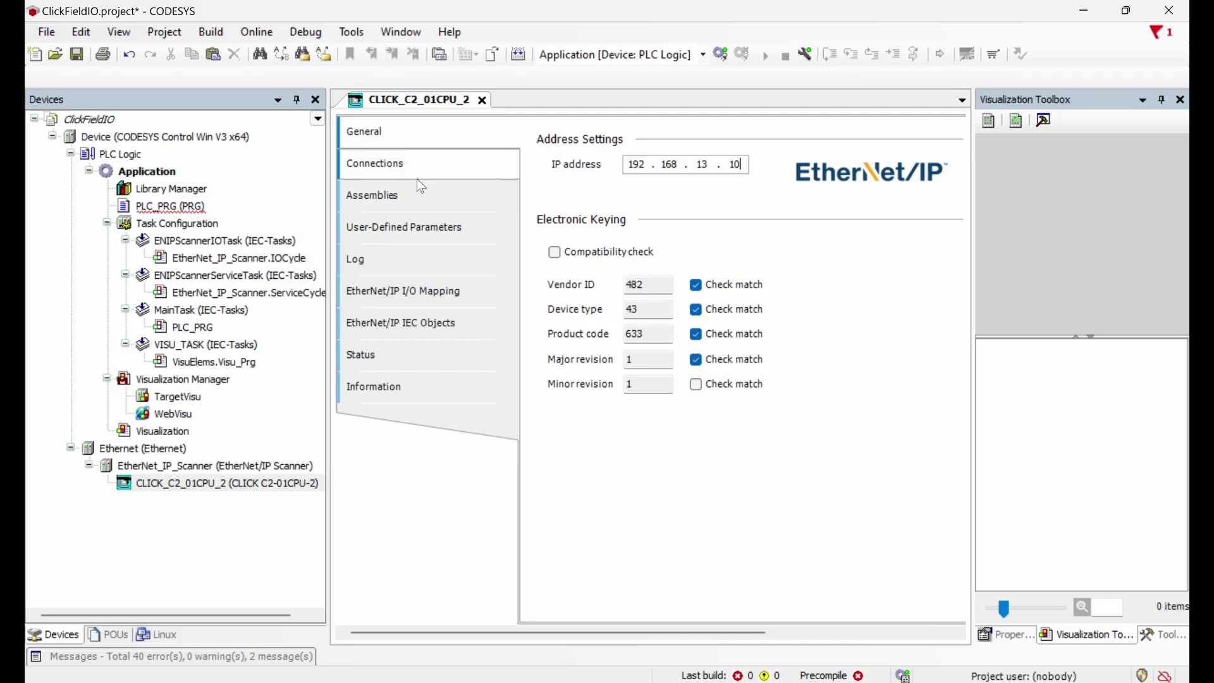
double_click(170, 472)
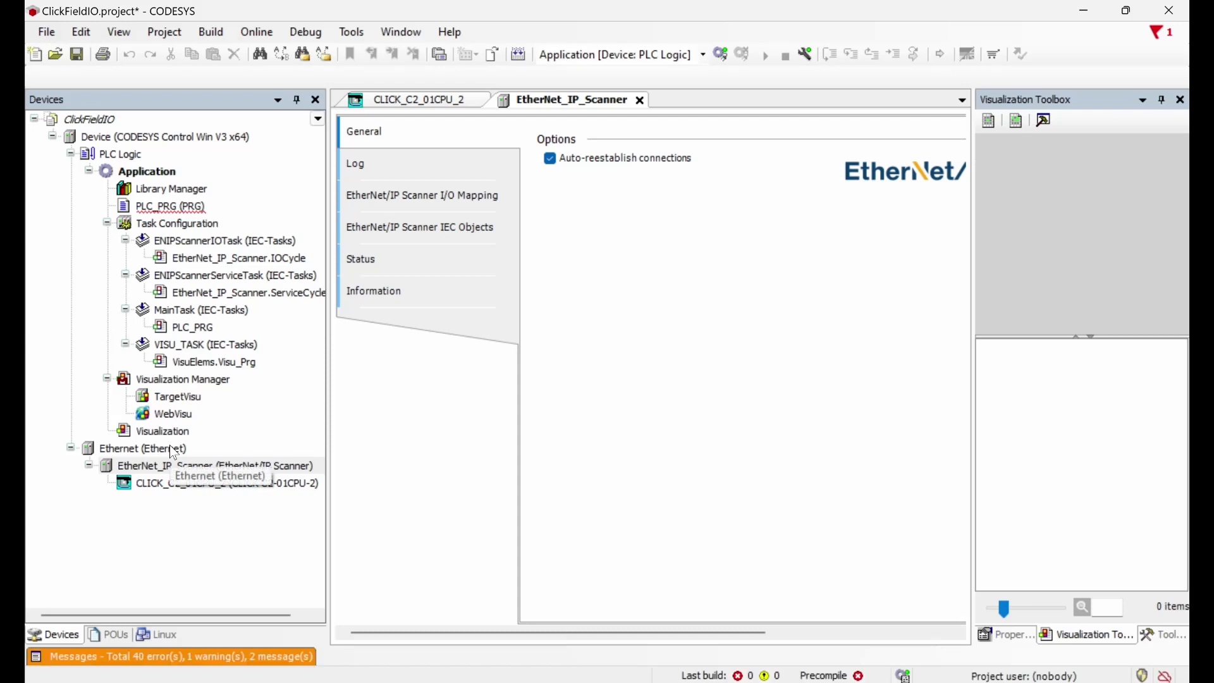
Step: Log on to the device with its username and password and bind Ethernet to the PC's wired adapter (192.168.13.2)
double_click(174, 451)
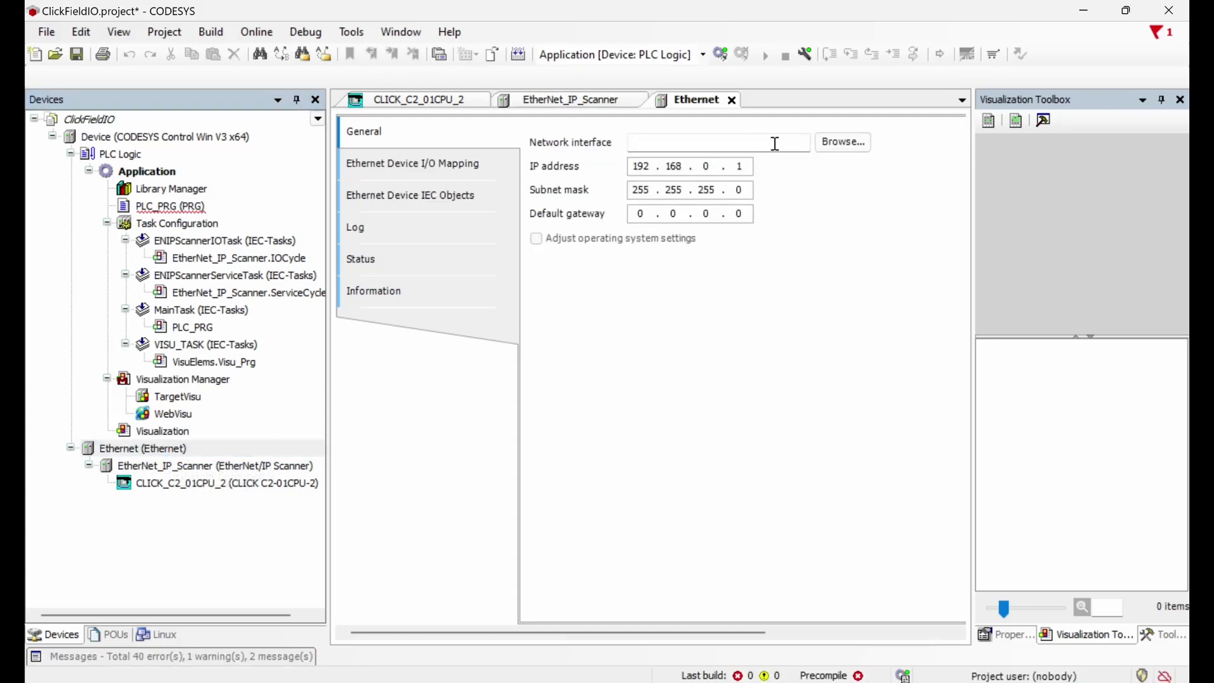
left_click(837, 143)
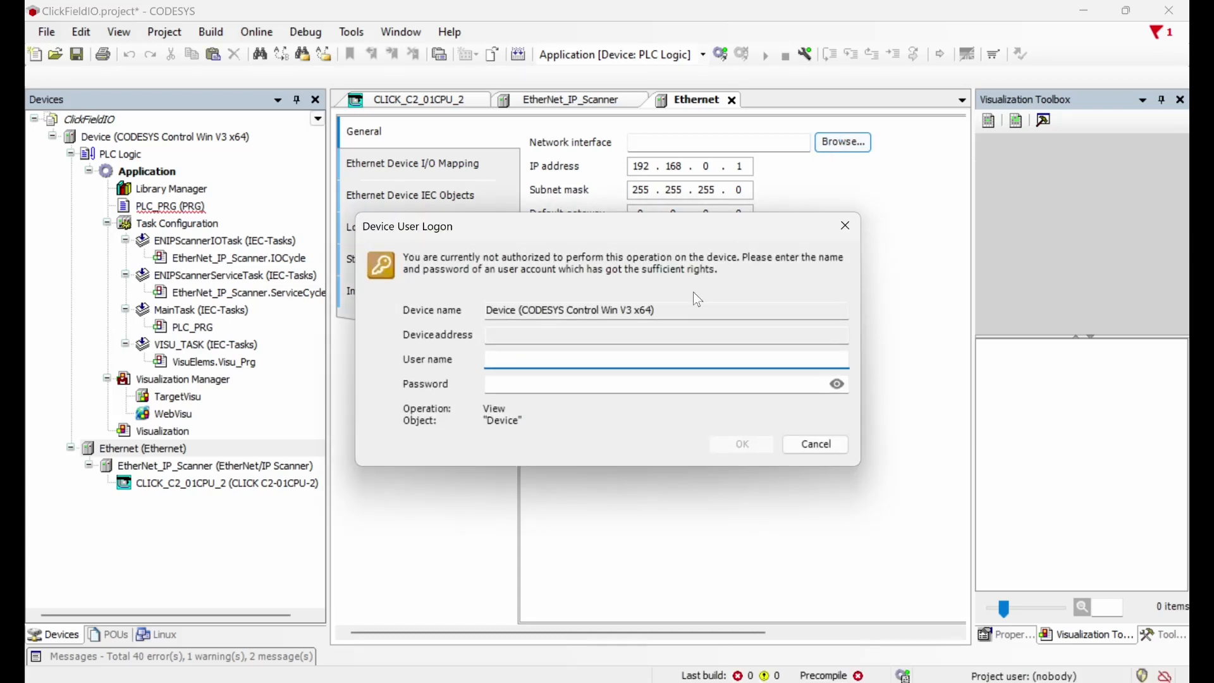
type("admin")
key("Tab")
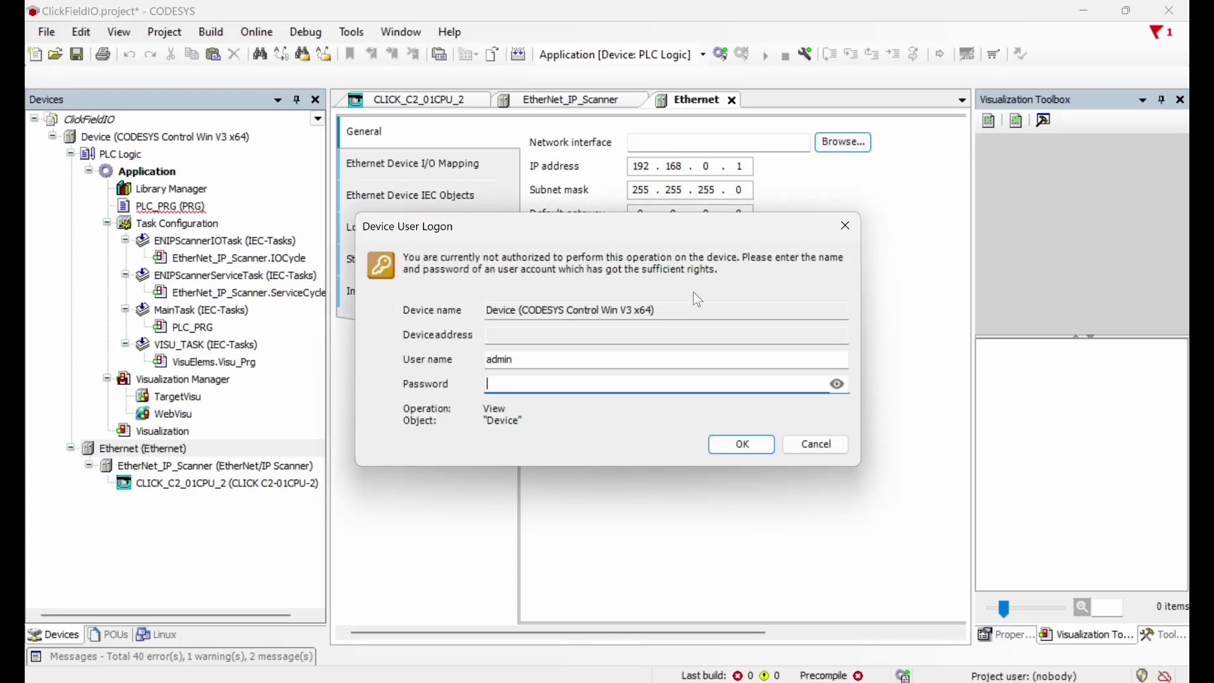
type("**************")
key("Return")
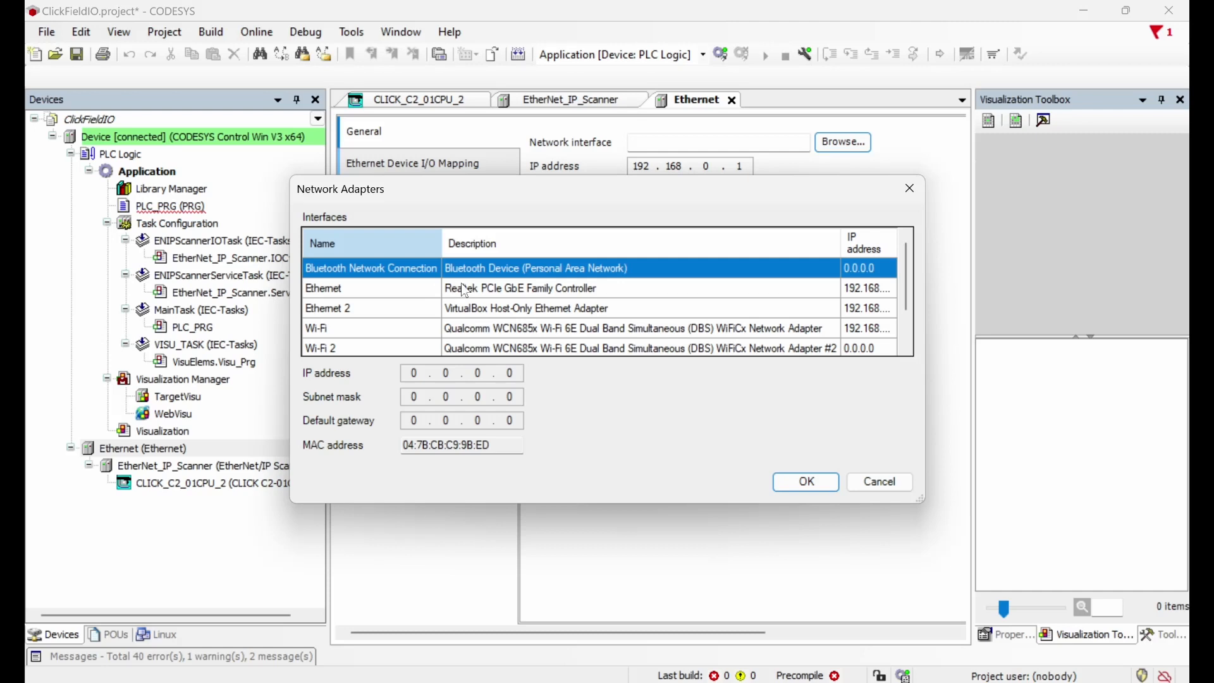
left_click(496, 294)
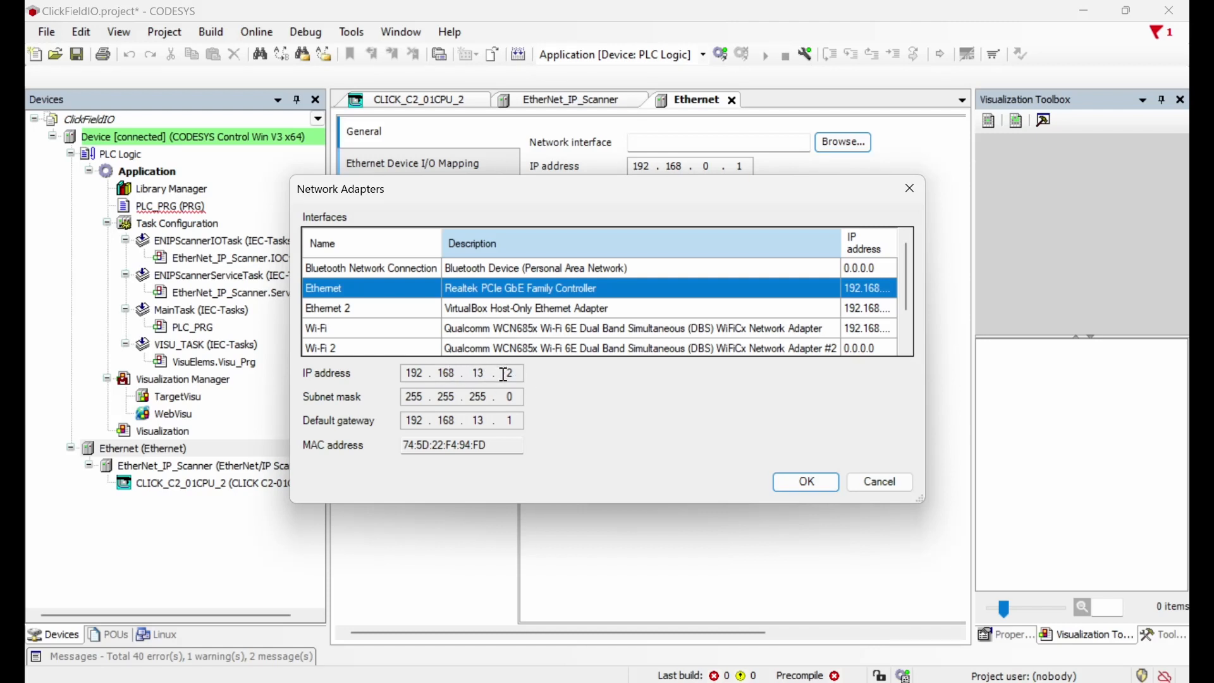
left_click(803, 481)
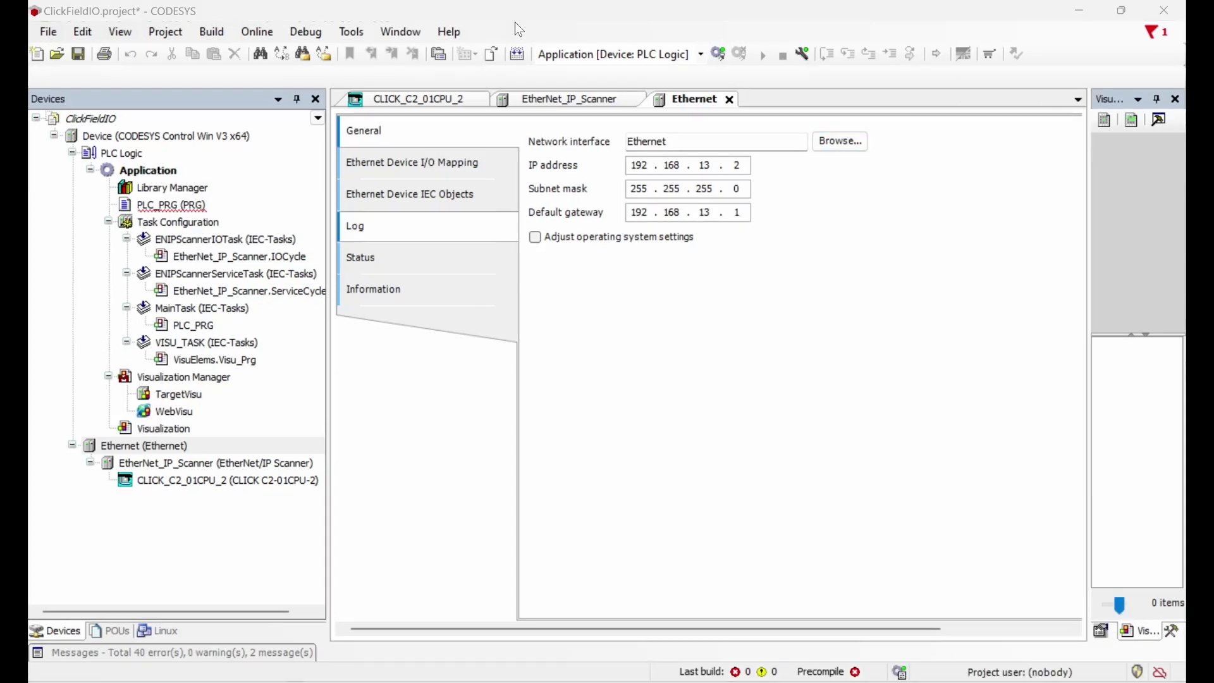
Step: Close the Ethernet and EtherNet_IP_Scanner editors, review the CLICK_C2_01CPU_2 assemblies, then return to CLICK
left_click(729, 99)
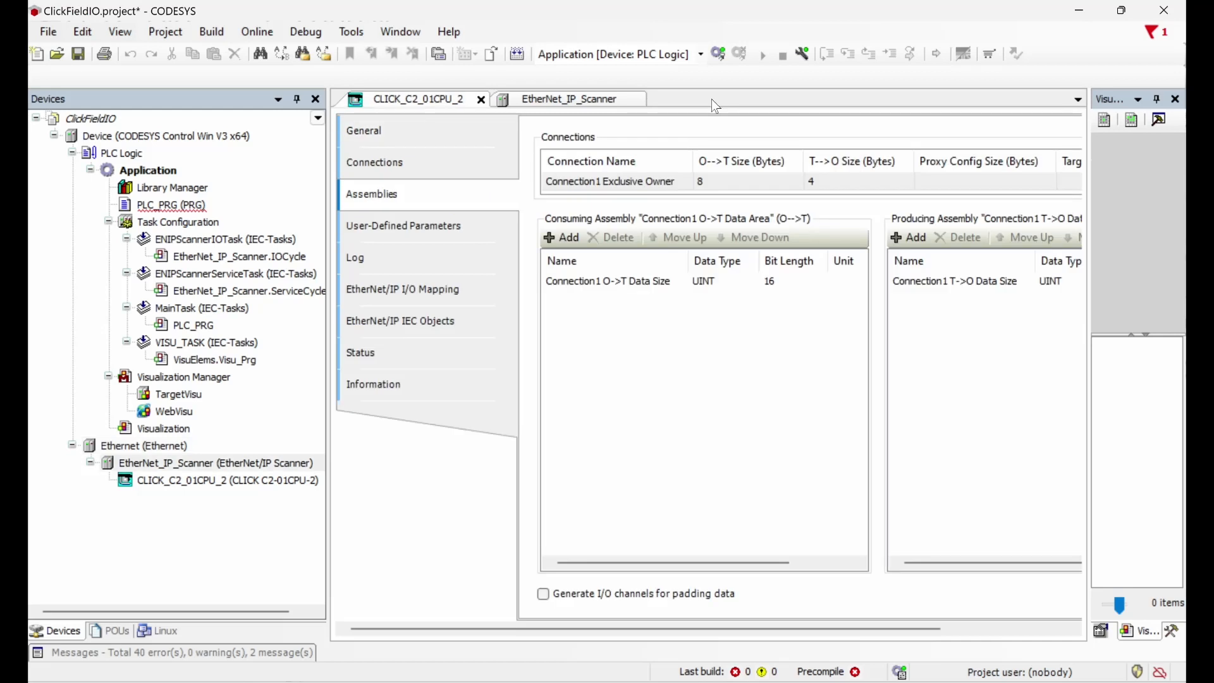
left_click(639, 97)
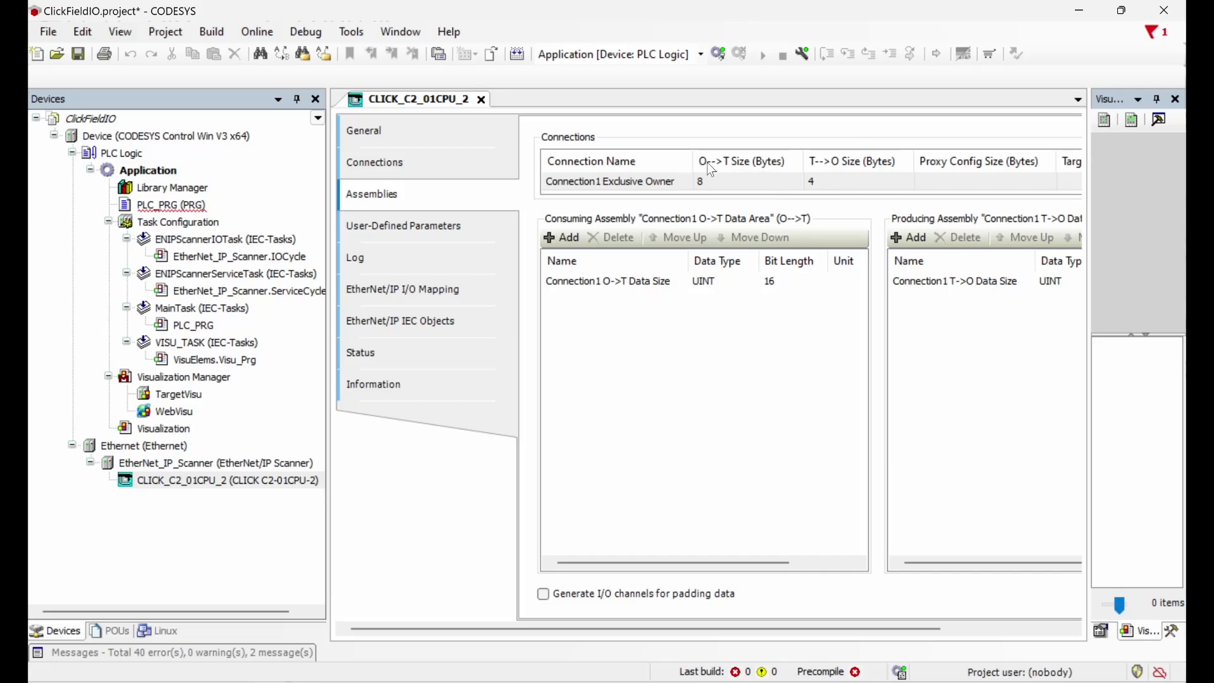
left_click(498, 681)
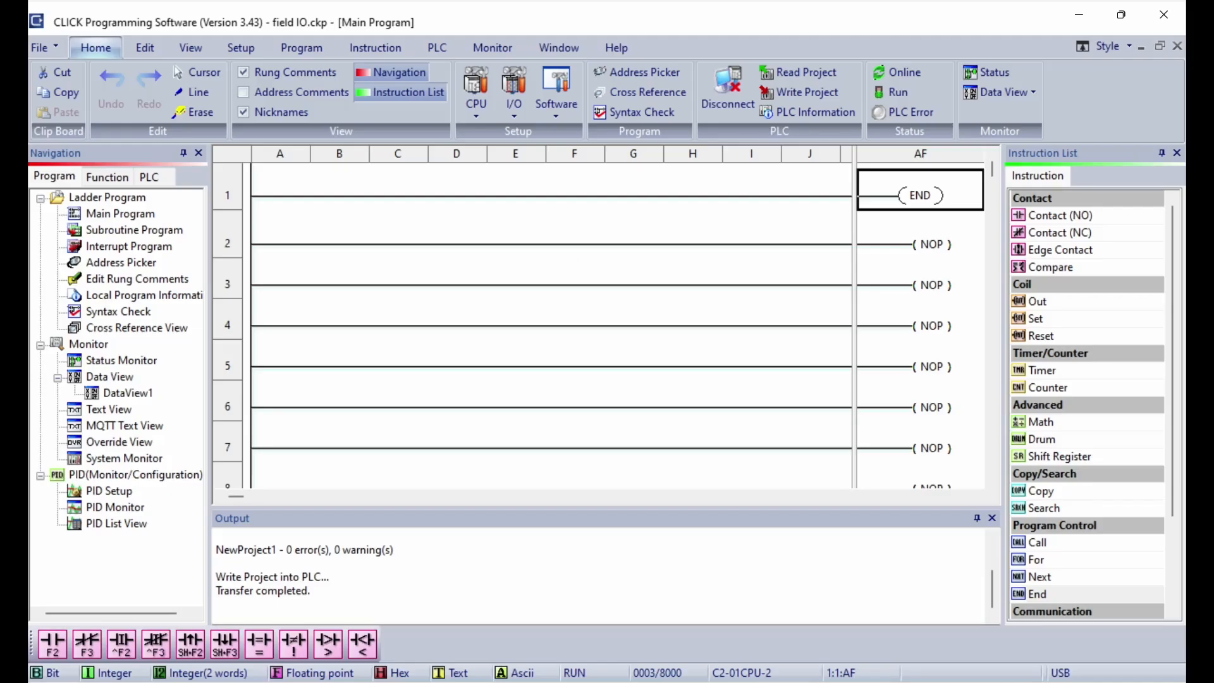
Step: Check CLICK's EtherNet/IP adapter: 4 input bytes from XD0, 8 output bytes to YD0–YD1
left_click(480, 105)
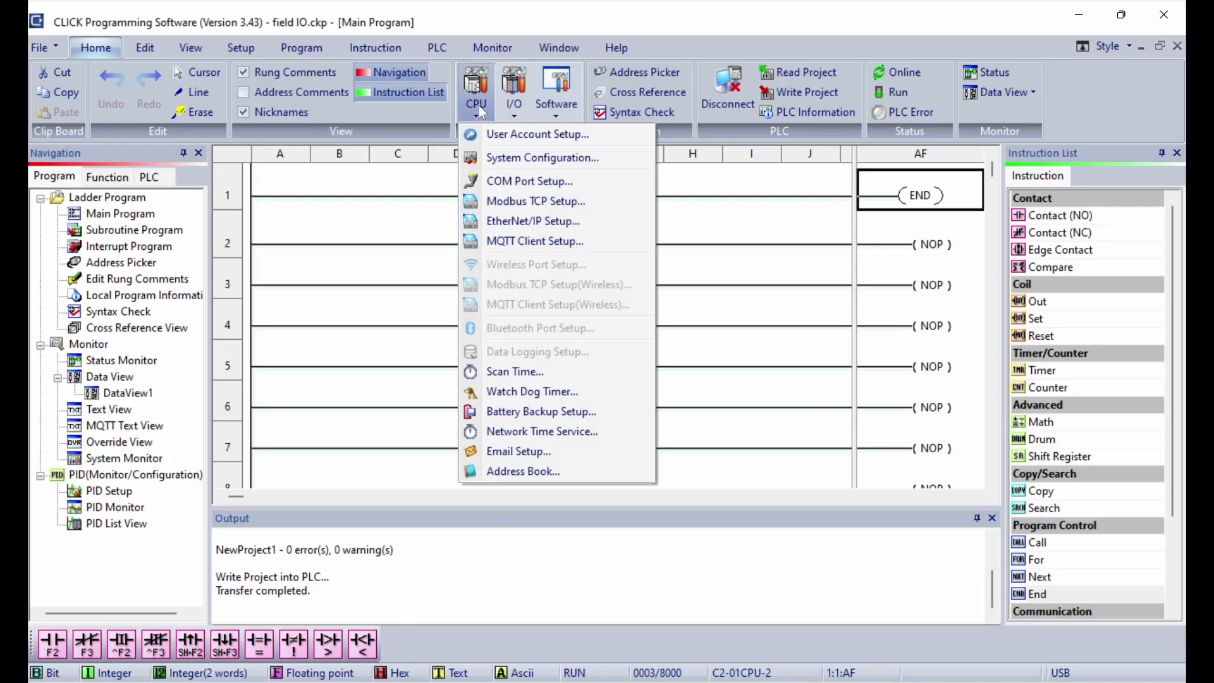
left_click(525, 222)
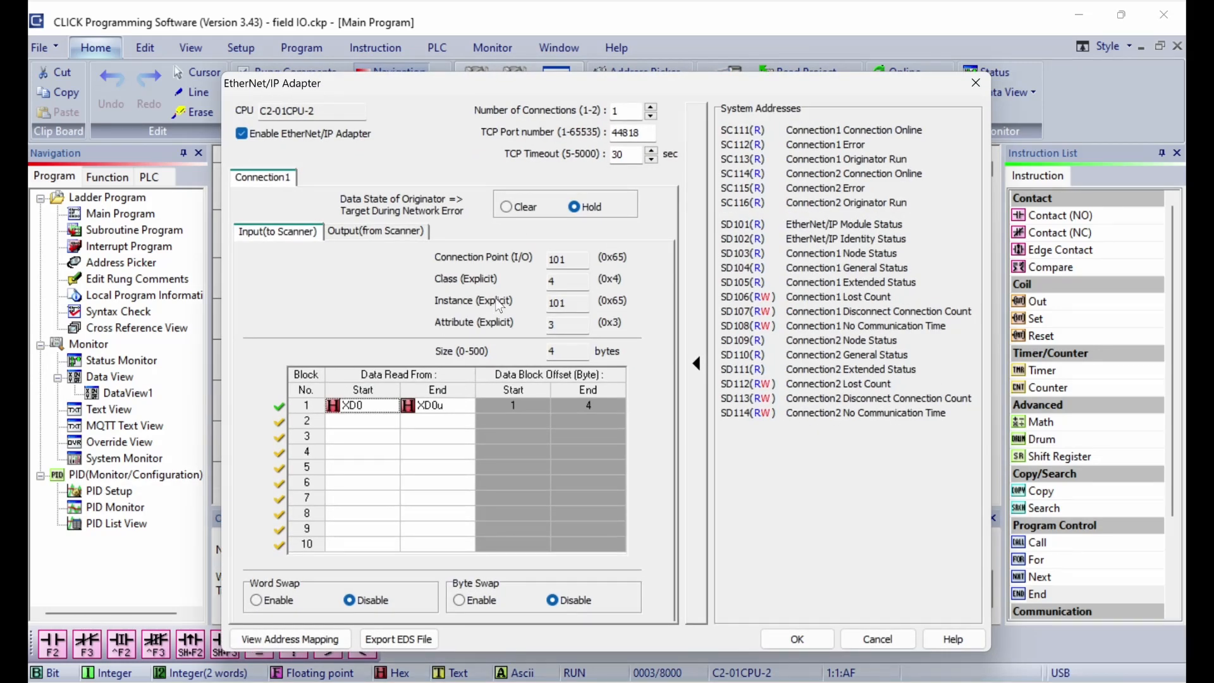
left_click(376, 234)
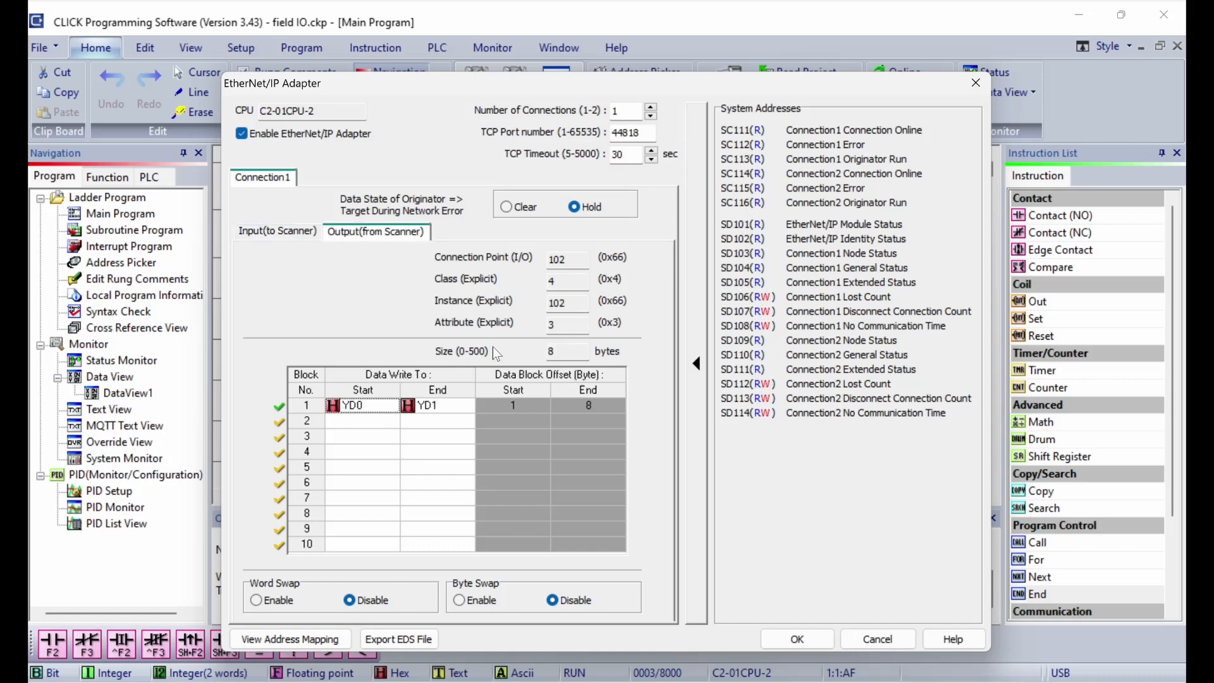
left_click(437, 681)
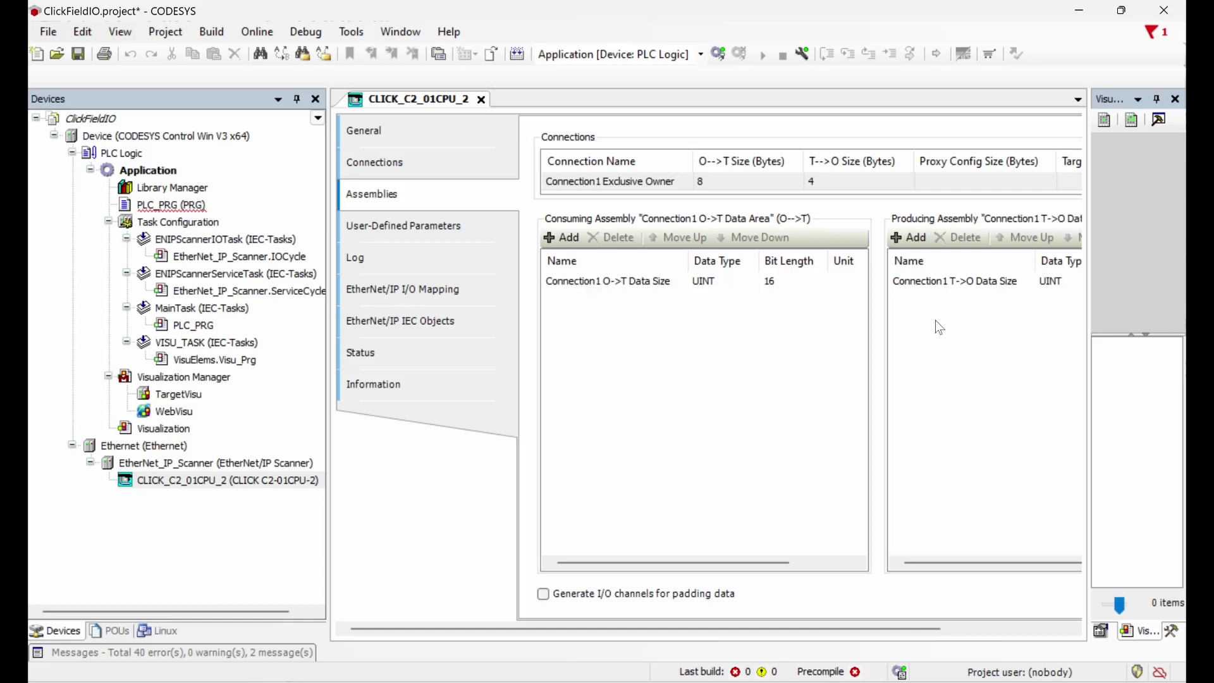
left_click_drag(719, 625, 848, 625)
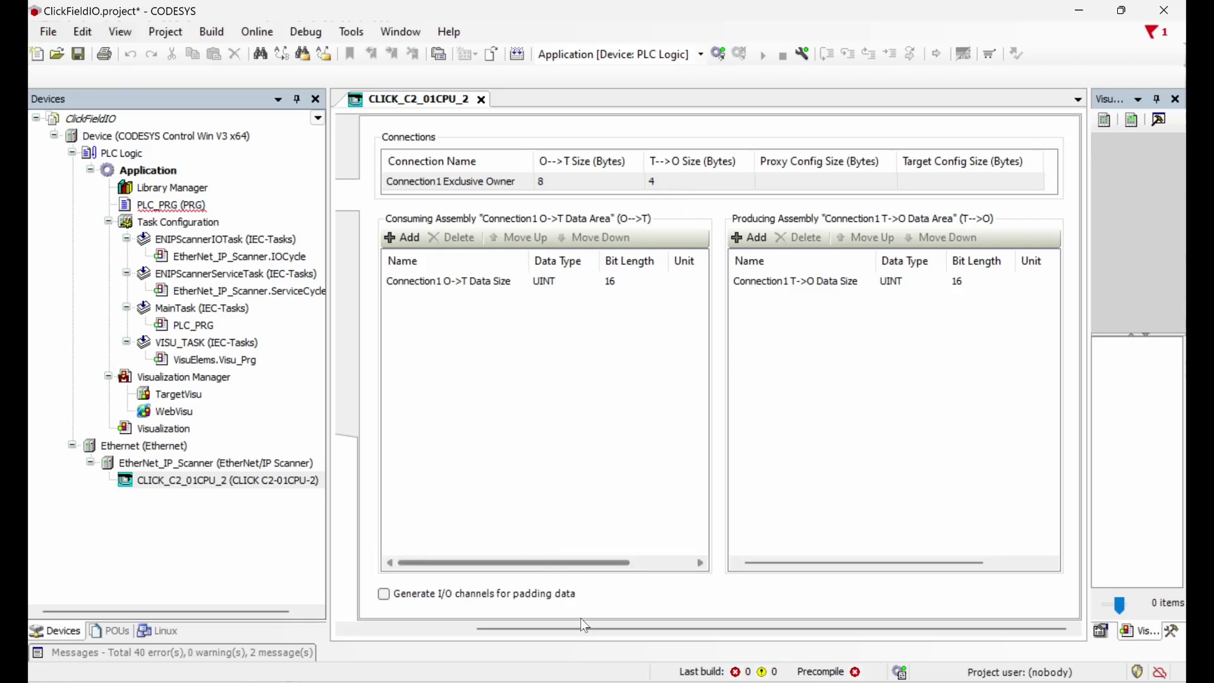
left_click_drag(595, 628, 422, 628)
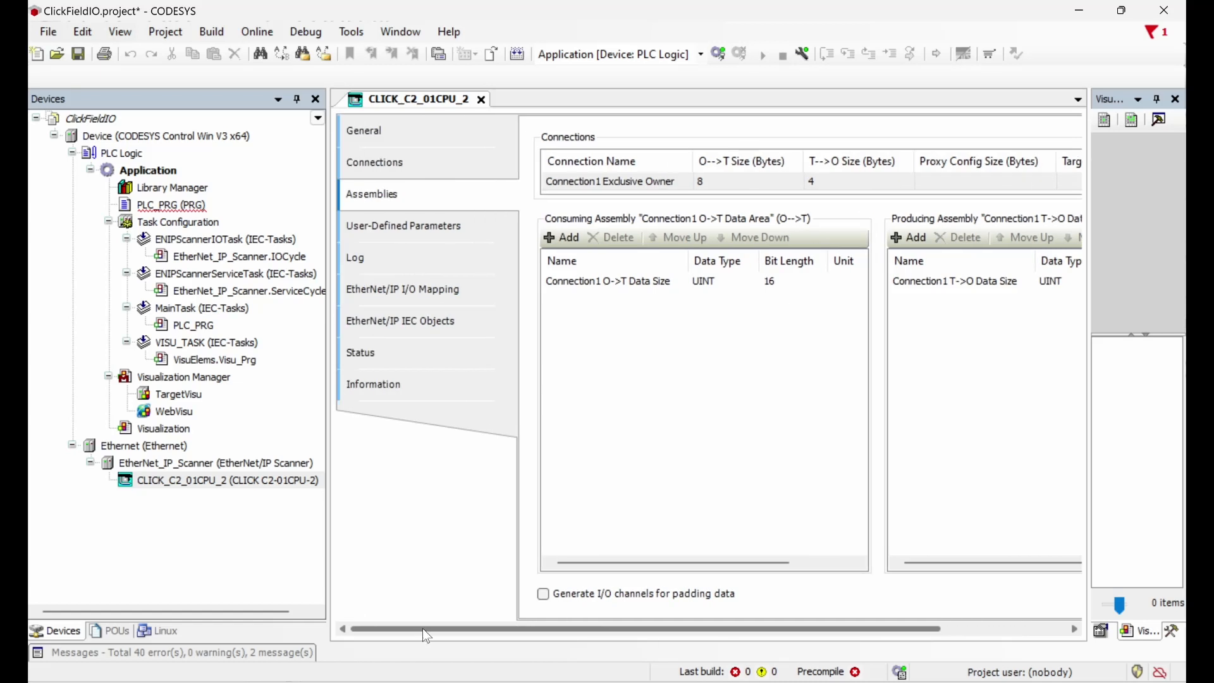
Step: Expand Connection1 in the CLICK adapter's I/O mapping to reveal the %IW0 and %QW0 bit channels
left_click(408, 289)
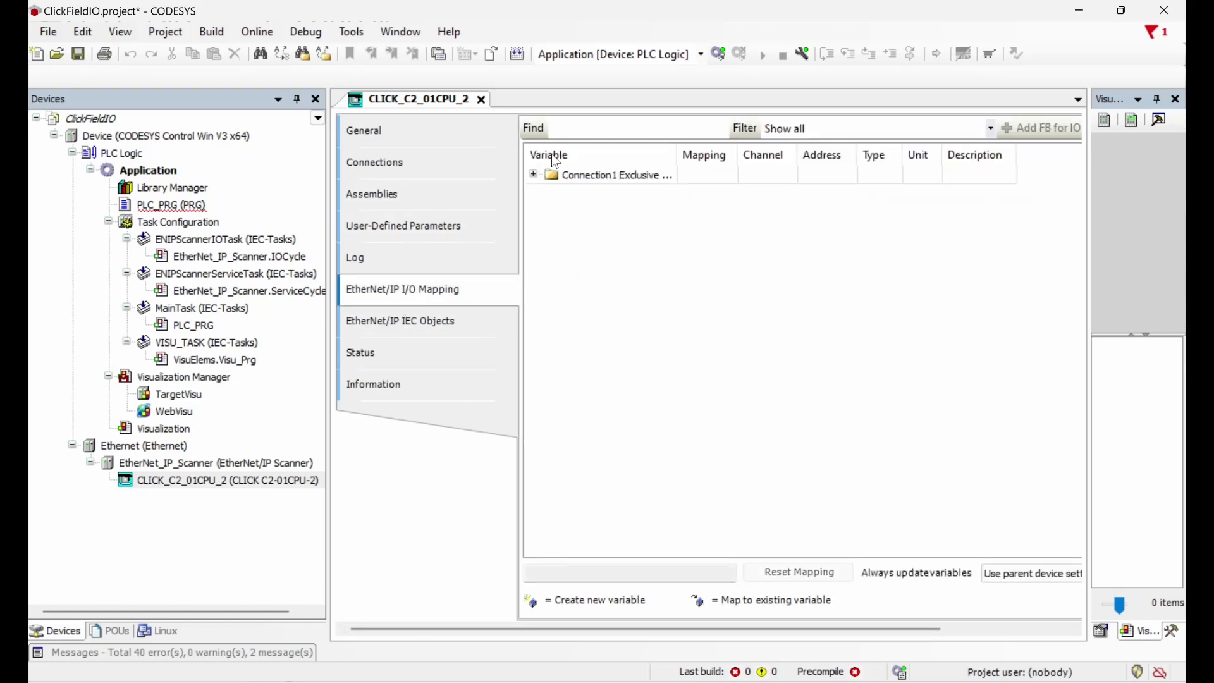
left_click(532, 175)
left_click(381, 174)
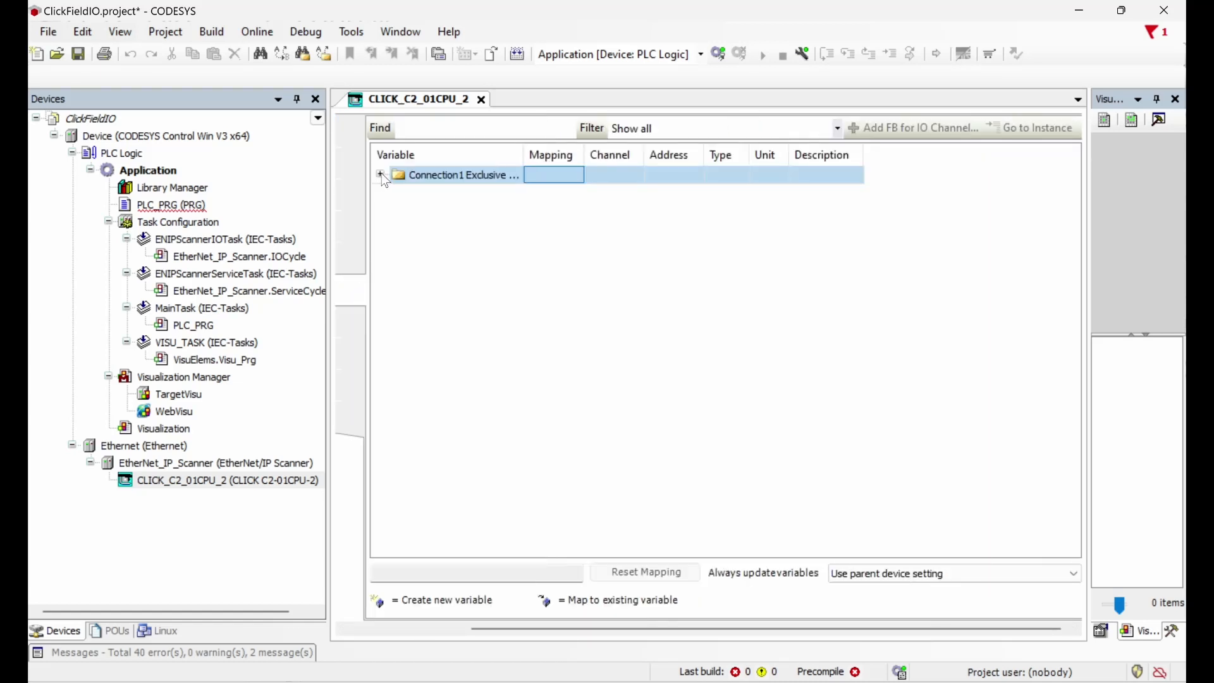
left_click(399, 191)
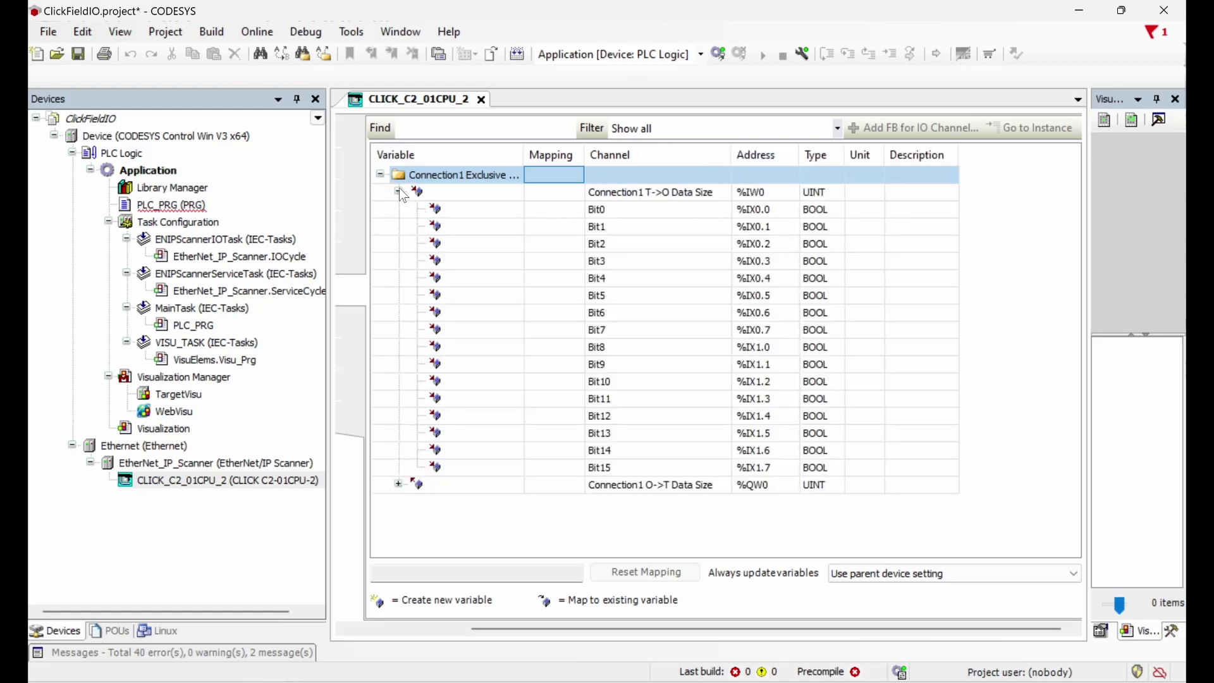
left_click(398, 485)
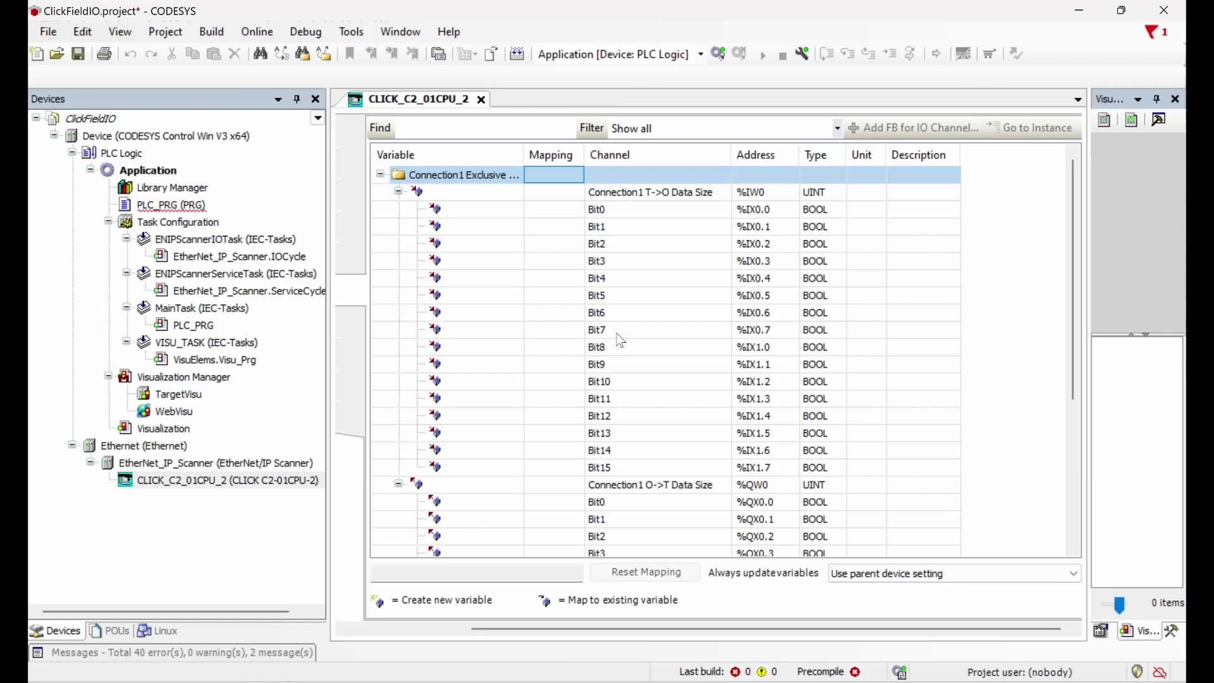
scroll(622, 345, "down", 3)
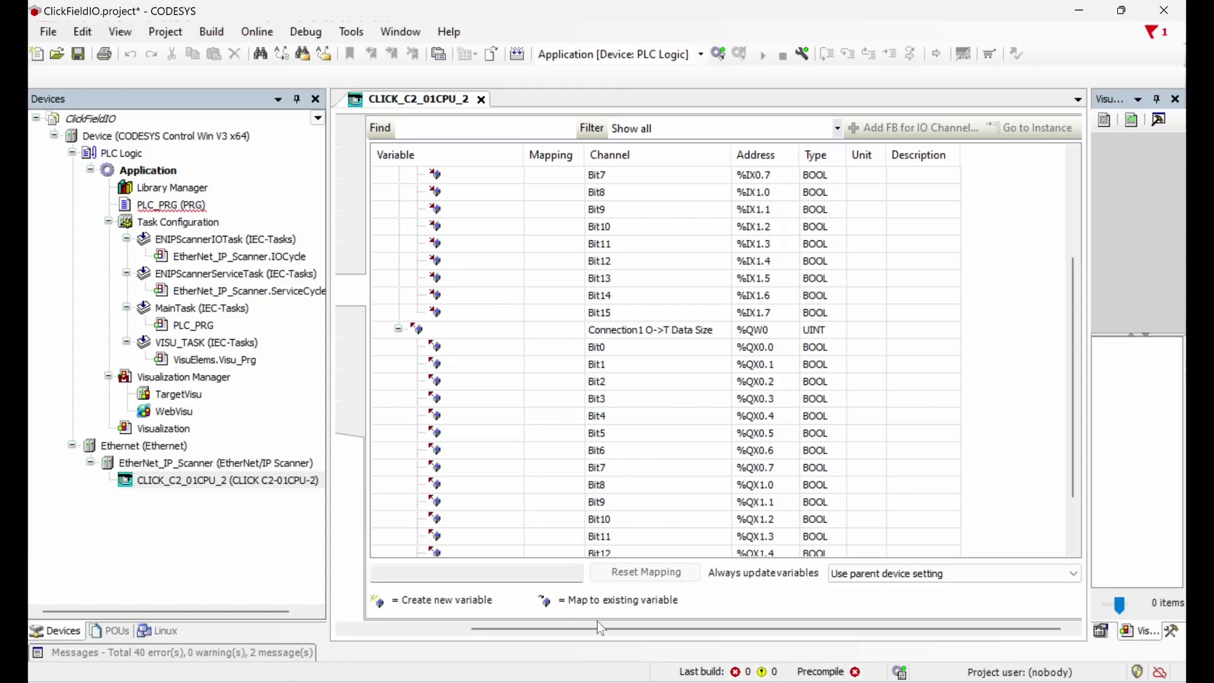
left_click_drag(599, 625, 479, 625)
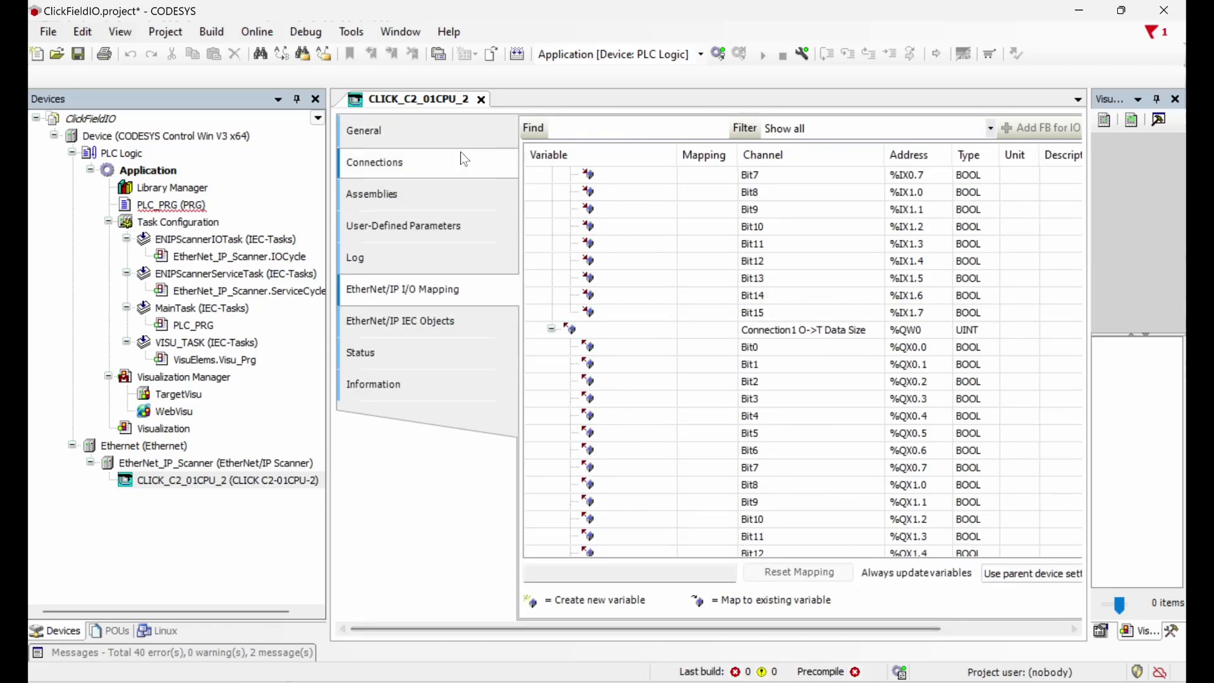
left_click(442, 205)
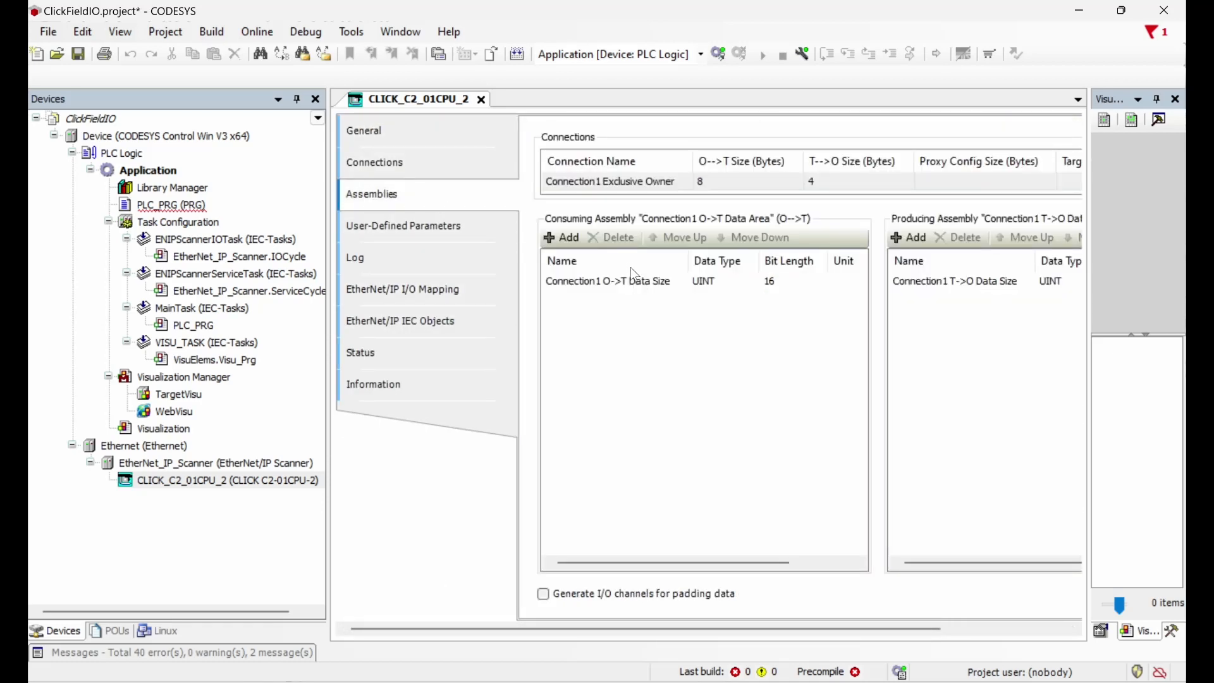
Step: Add four 16-bit Connection1 O->T Data Size entries to the consuming assembly
left_click(570, 243)
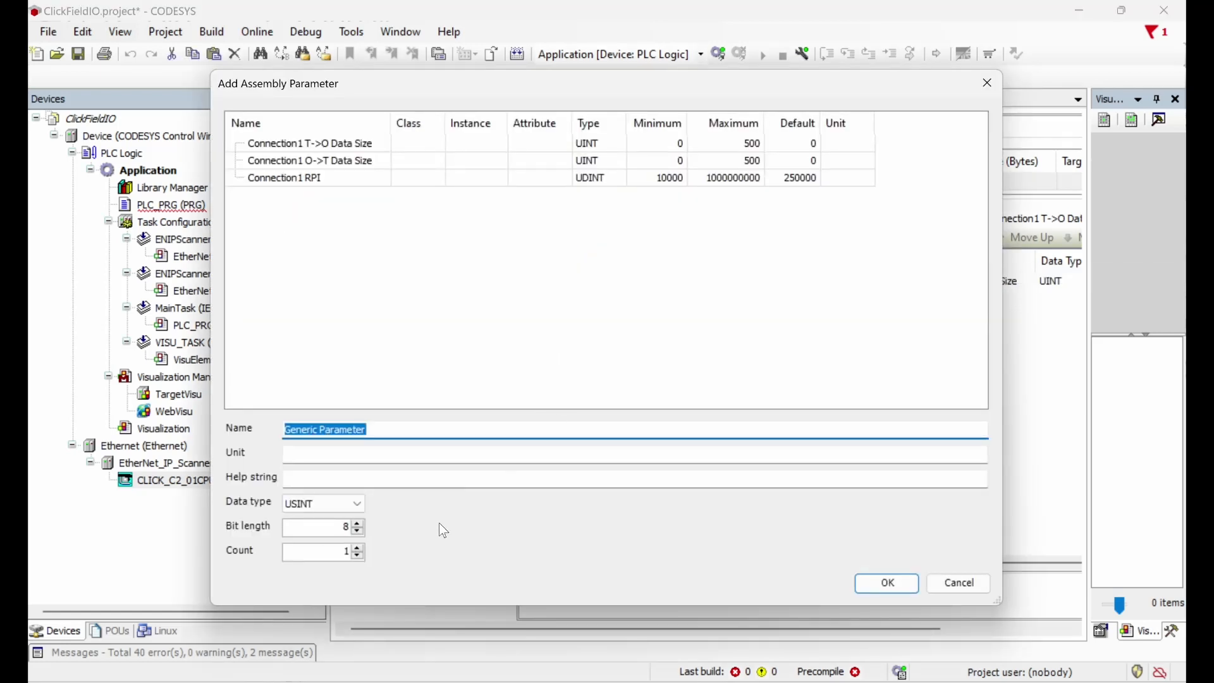
left_click(357, 522)
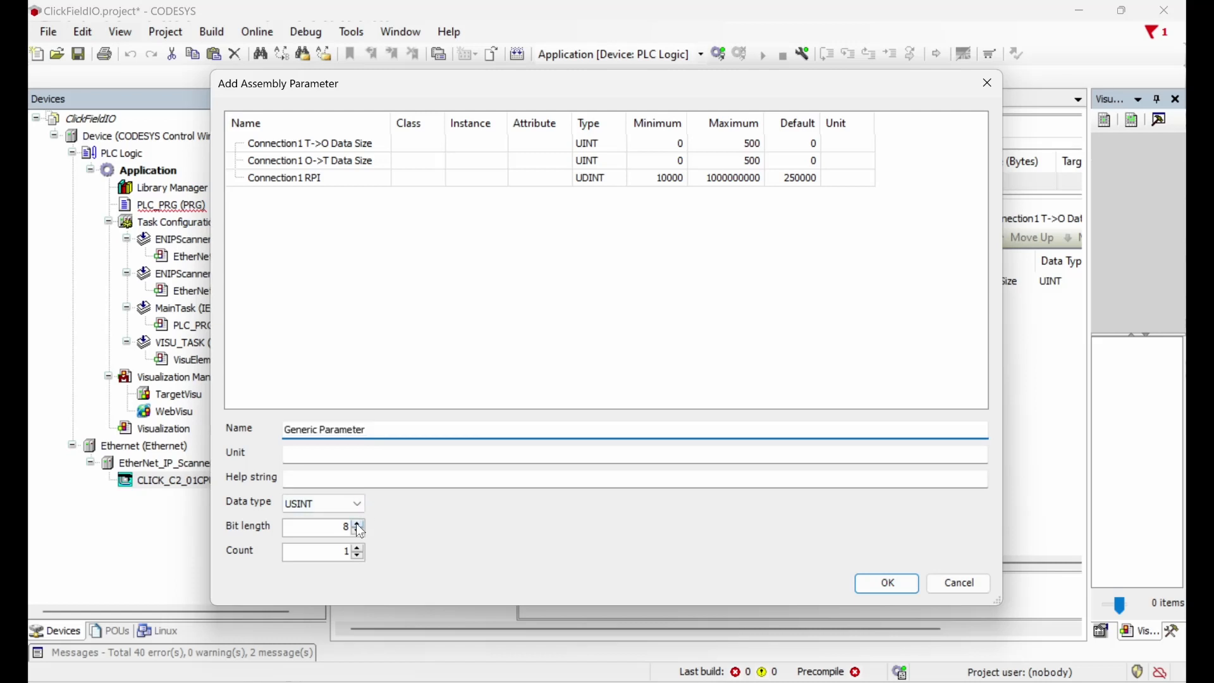
left_click(358, 525)
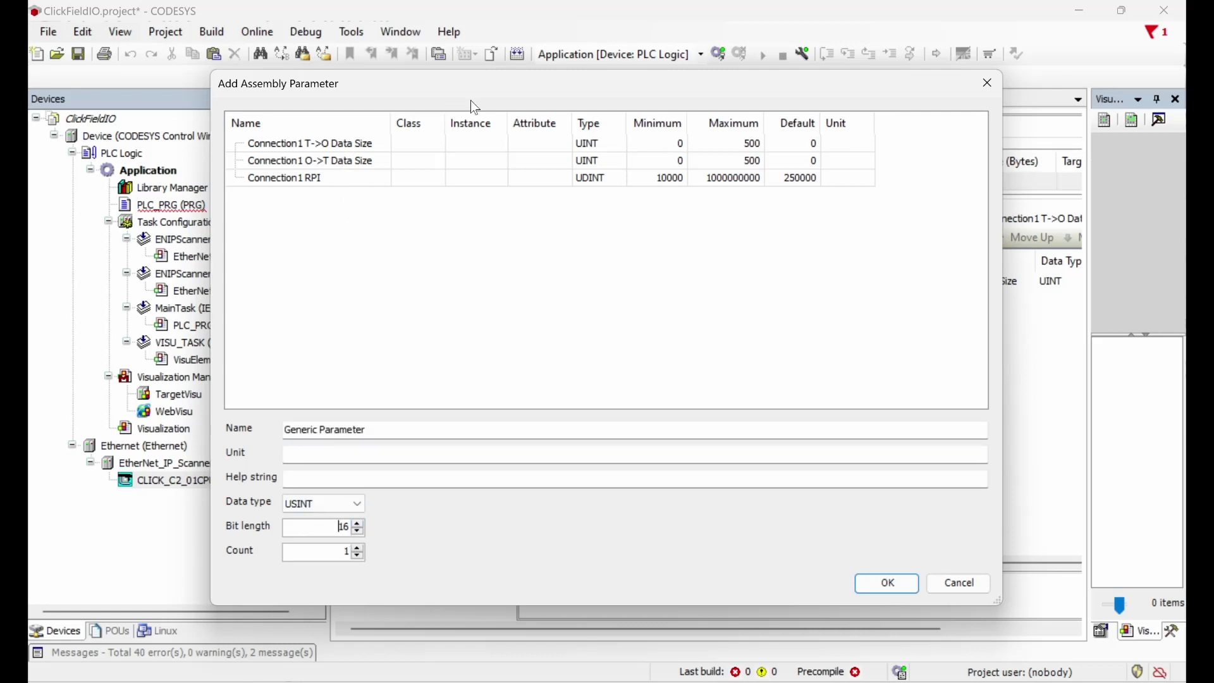
left_click_drag(490, 97, 446, 124)
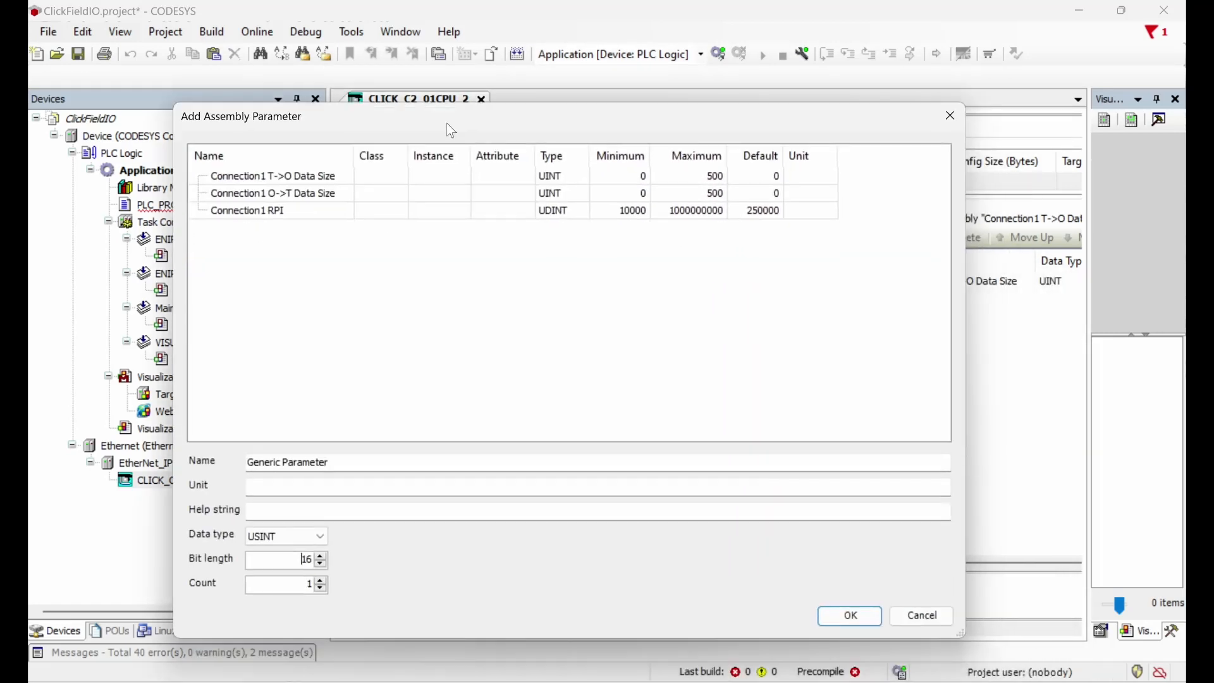
left_click(341, 194)
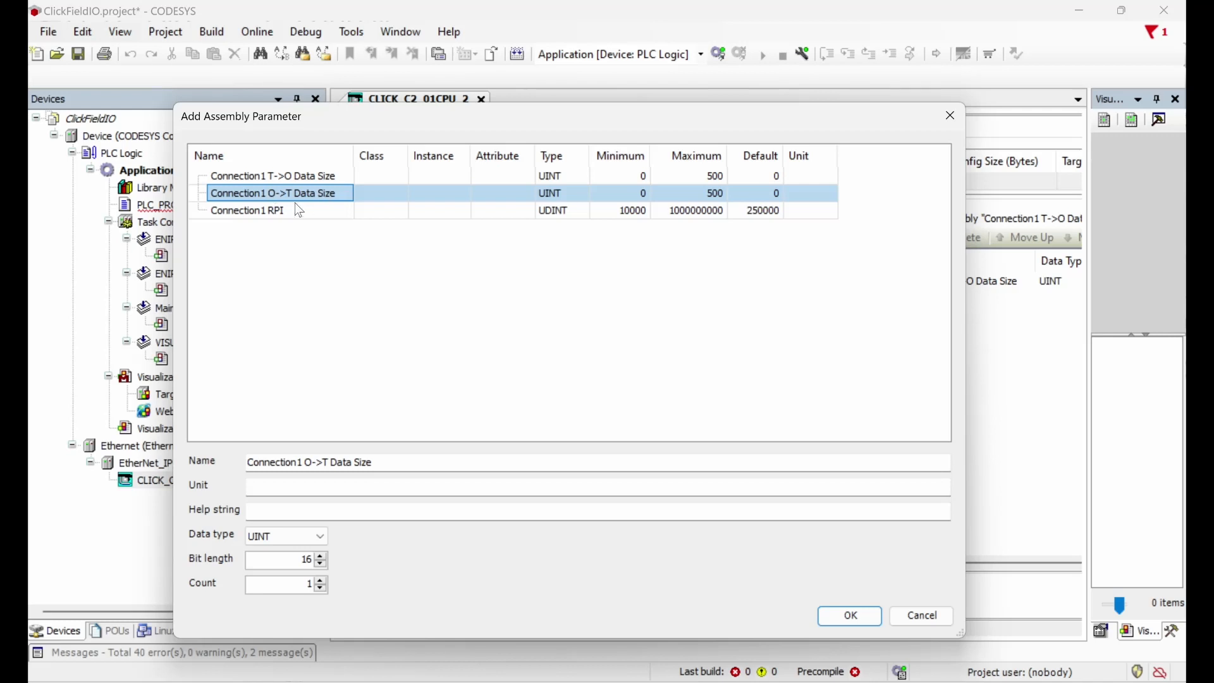
left_click(318, 580)
left_click(318, 580)
left_click(318, 580)
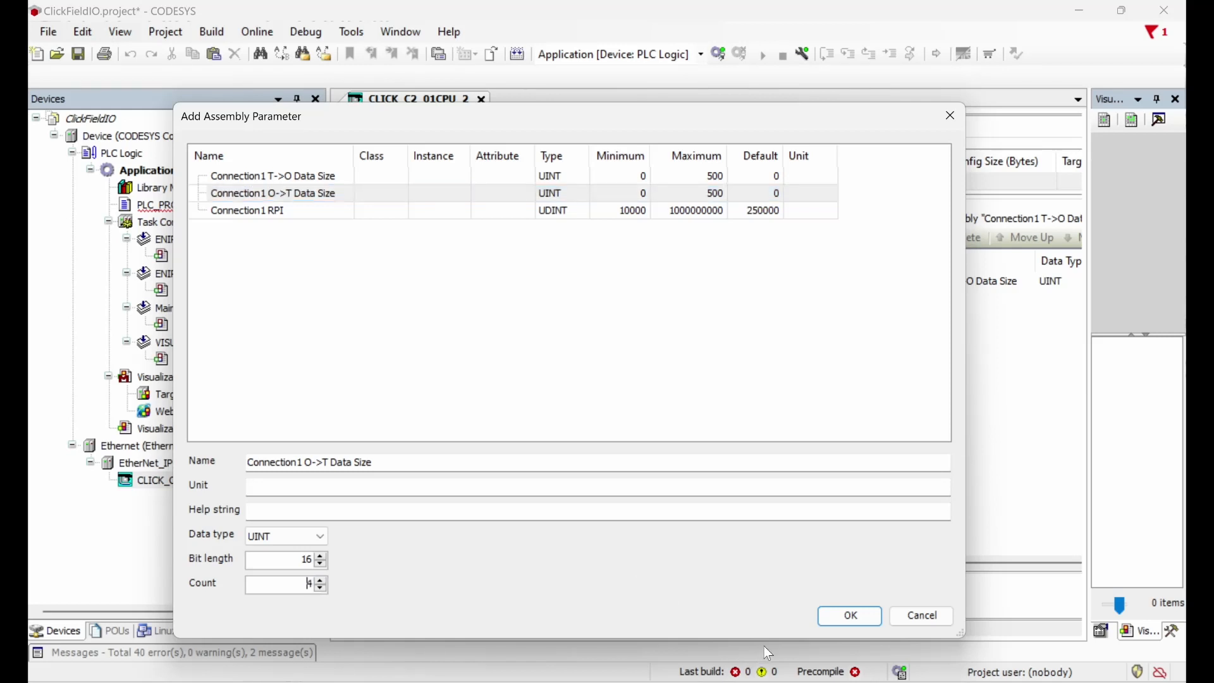
left_click(847, 616)
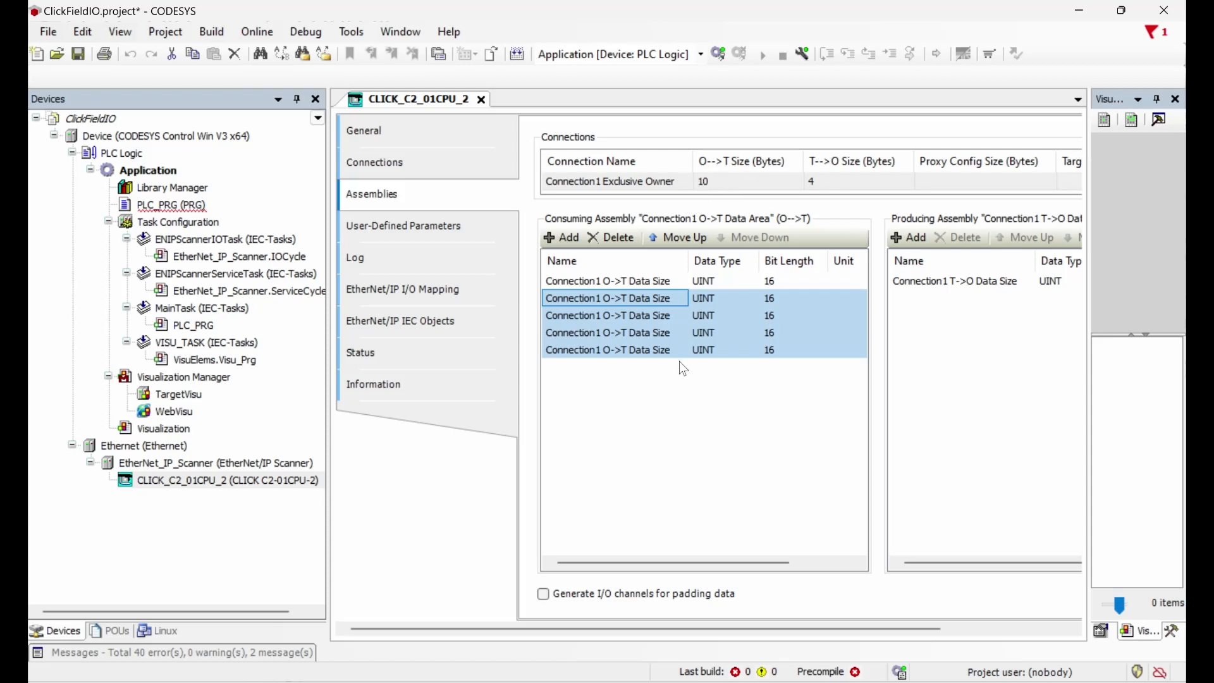
Step: Delete the extra fifth O->T entry, leaving four UINT entries and output words %QW0–%QW3
left_click(662, 354)
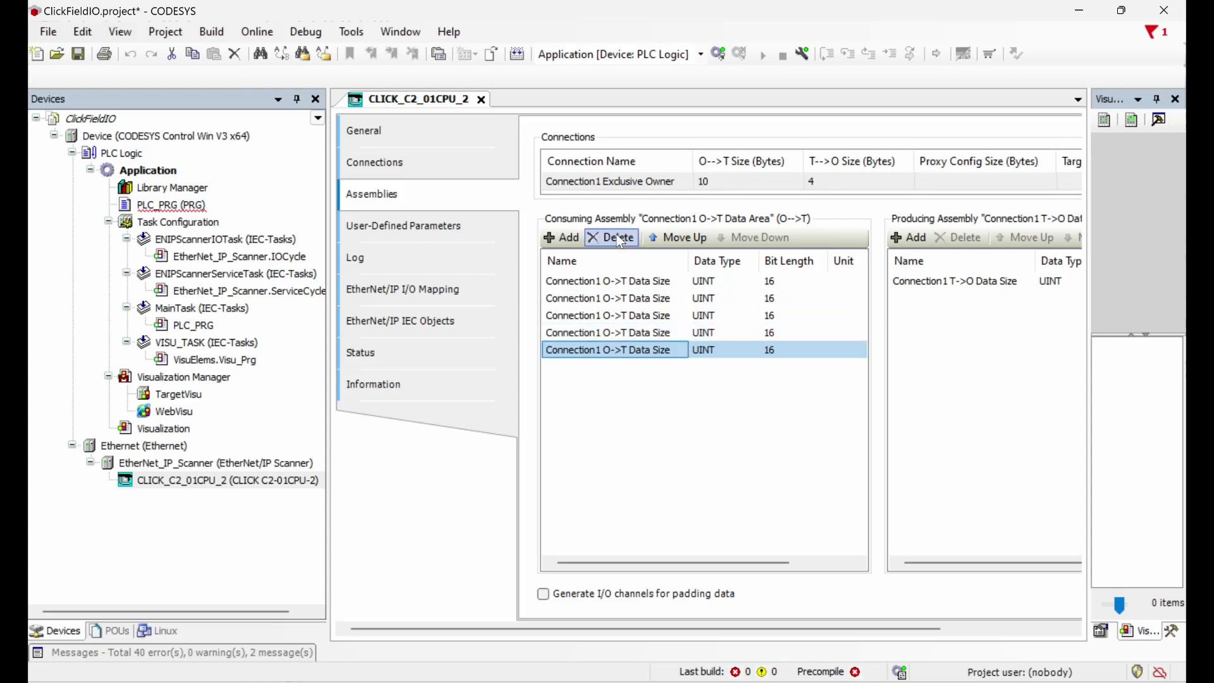
left_click(620, 241)
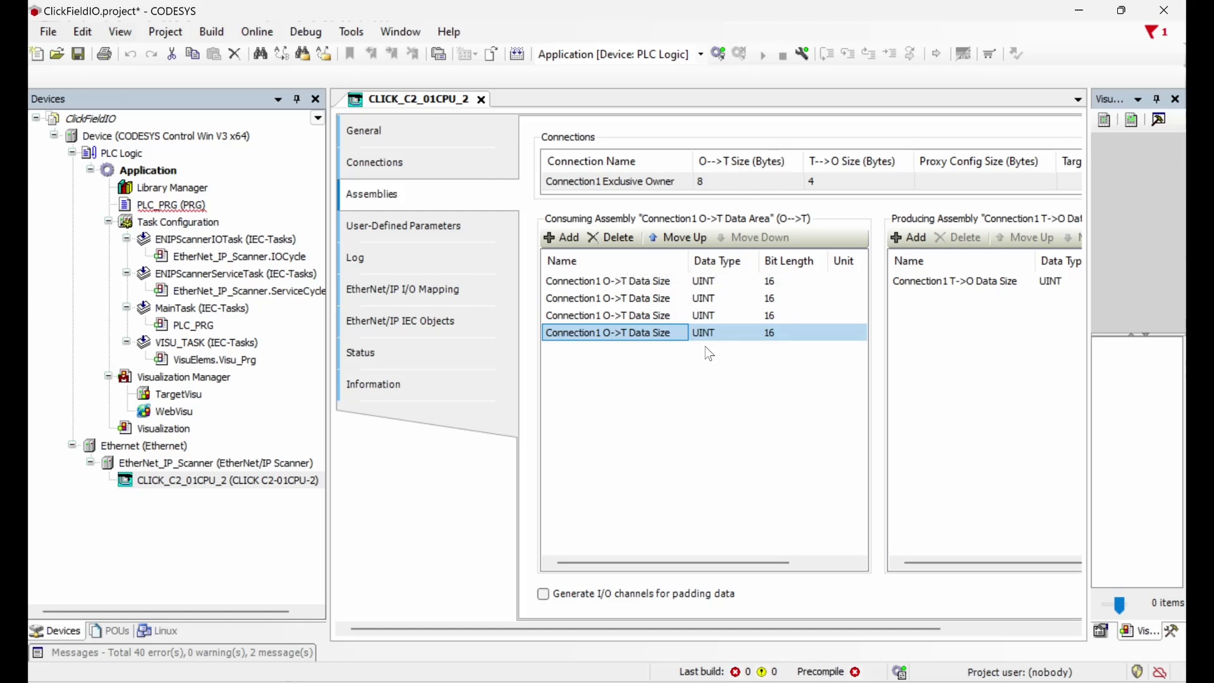
left_click(426, 295)
Step: Expand the new %QW1 and %QW2 output words to show their bit channels
scroll(602, 398, "down", 5)
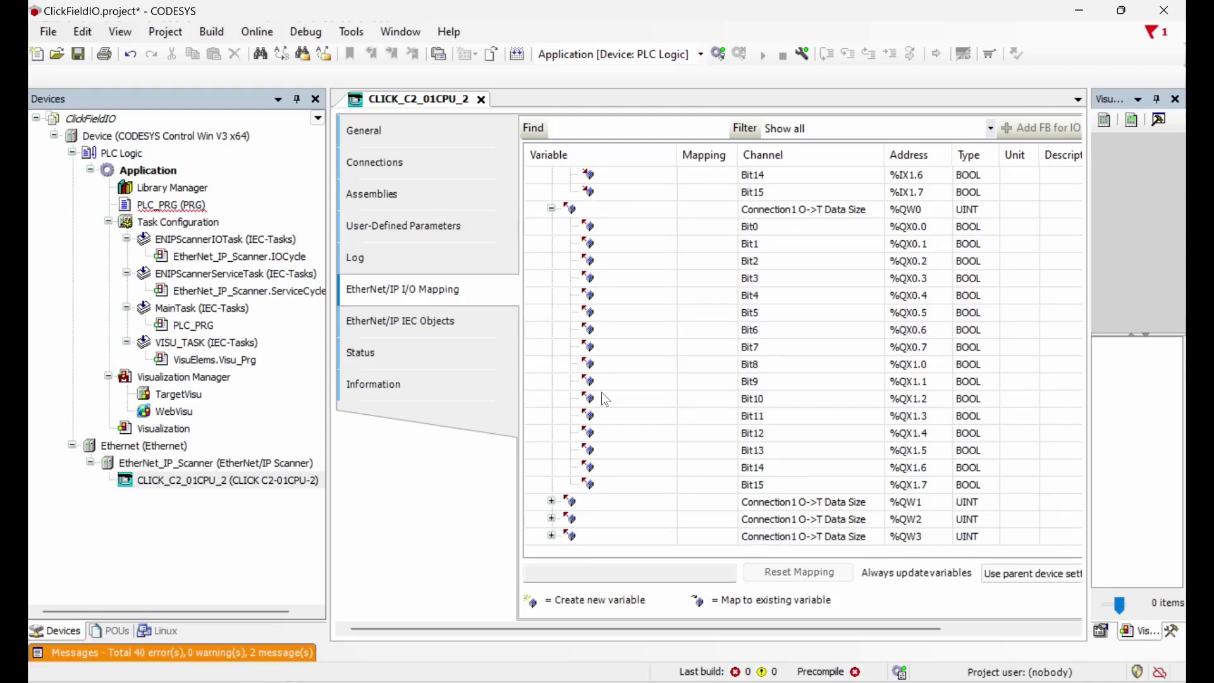
left_click(553, 503)
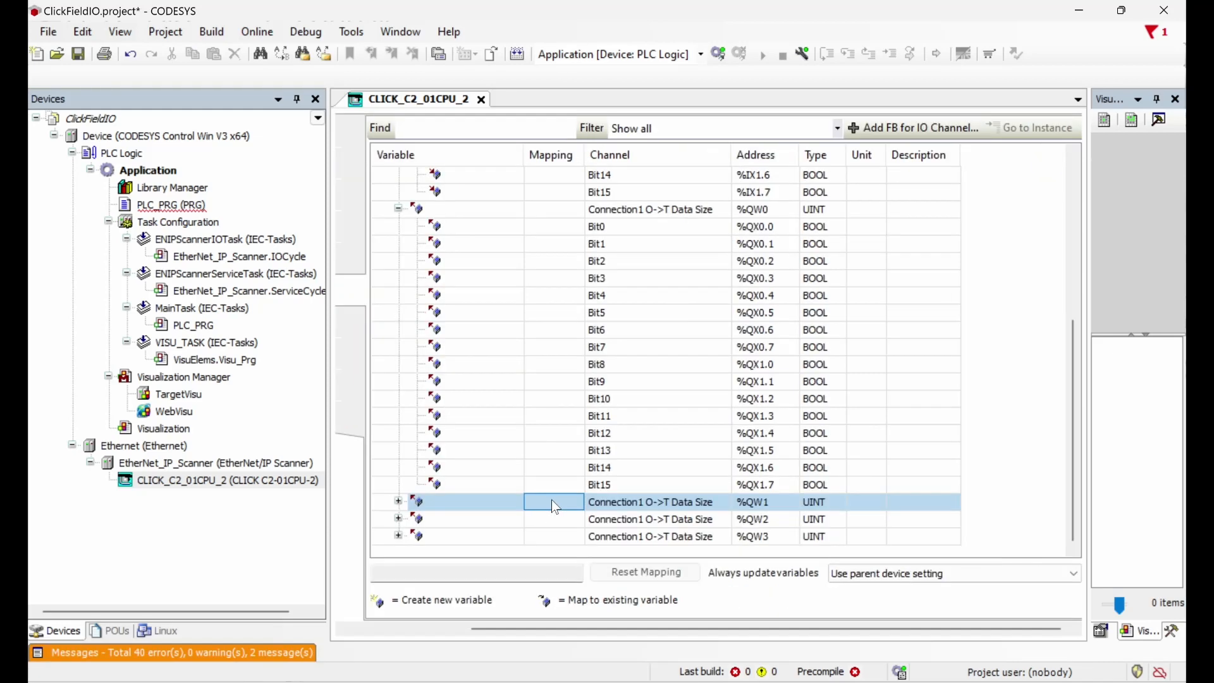
left_click(398, 502)
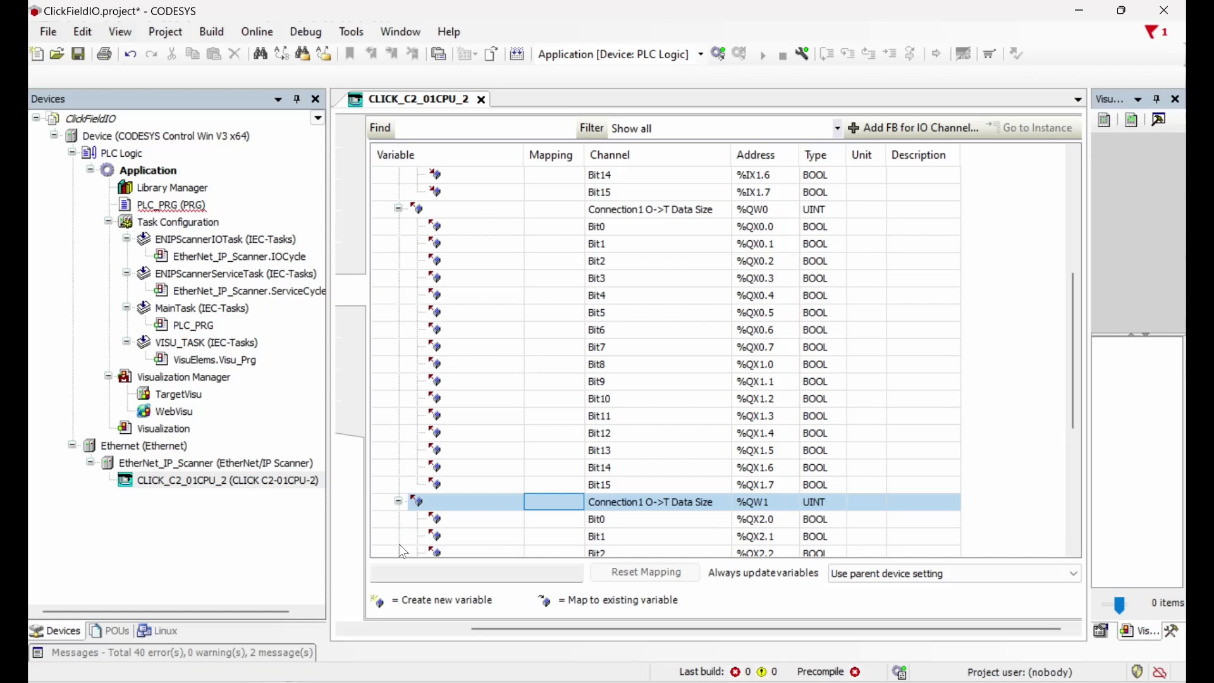
scroll(399, 544, "down", 4)
scroll(407, 434, "down", 2)
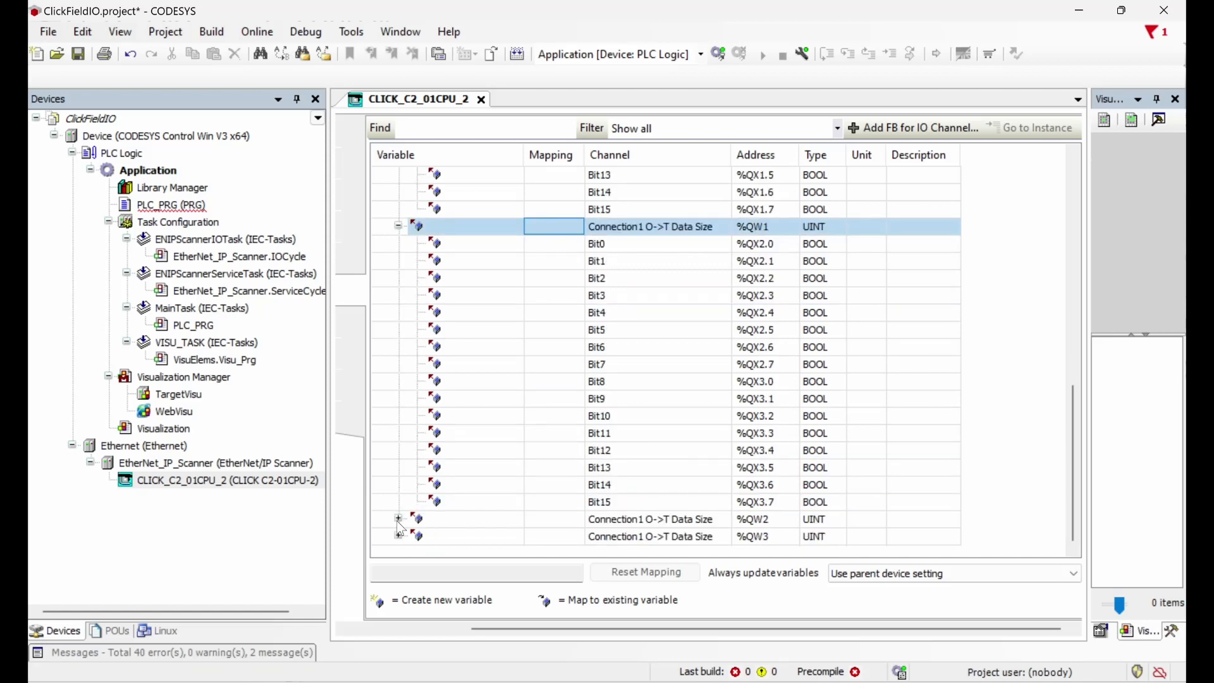
left_click(398, 519)
scroll(401, 522, "up", 1)
scroll(401, 522, "up", 10)
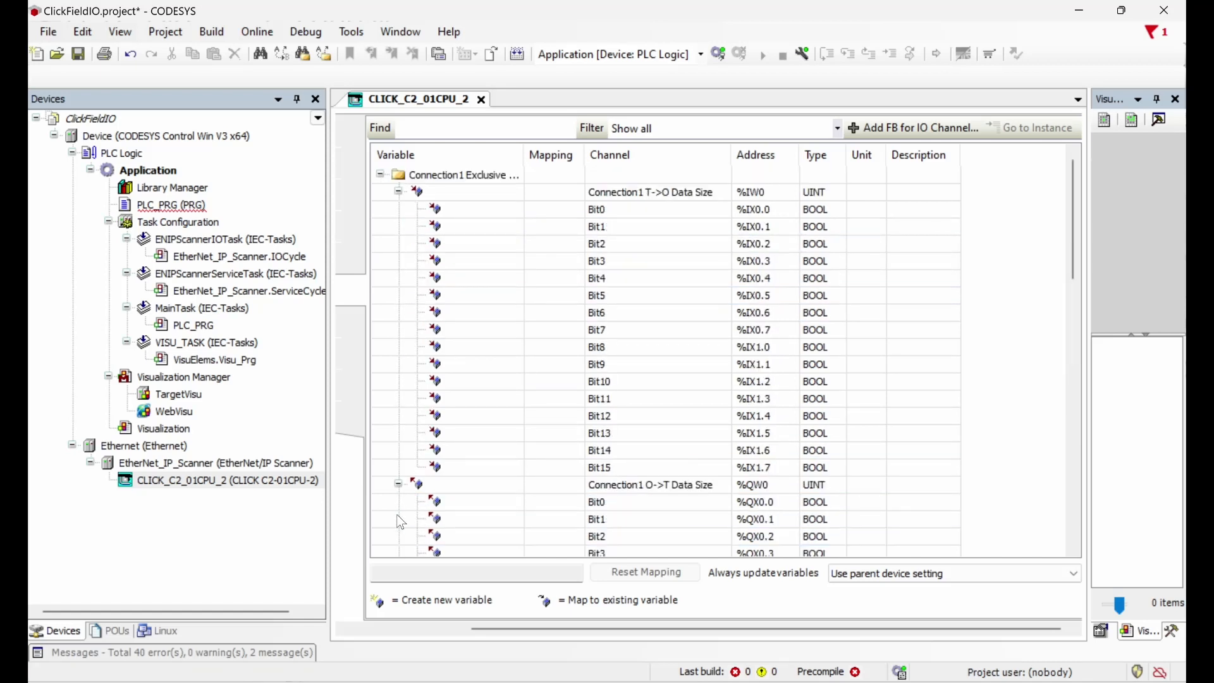
left_click(401, 519)
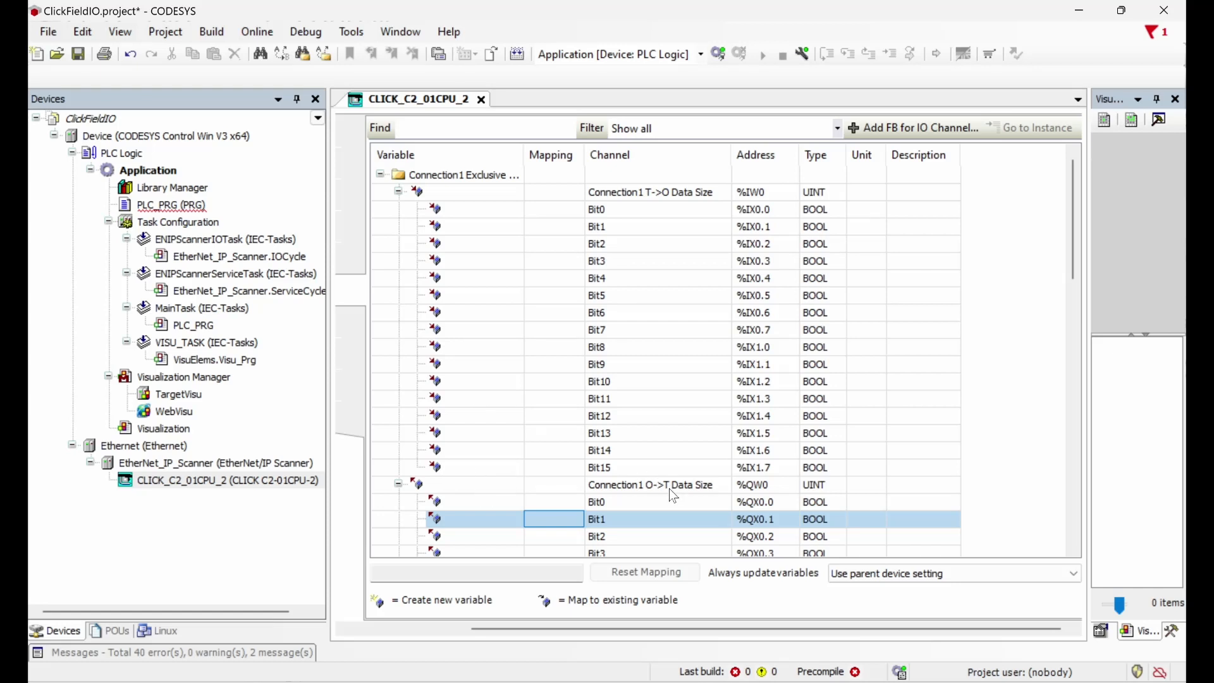
Step: Scroll through the mapped bit channels, then return to the adapter's assembly settings
scroll(669, 488, "down", 9)
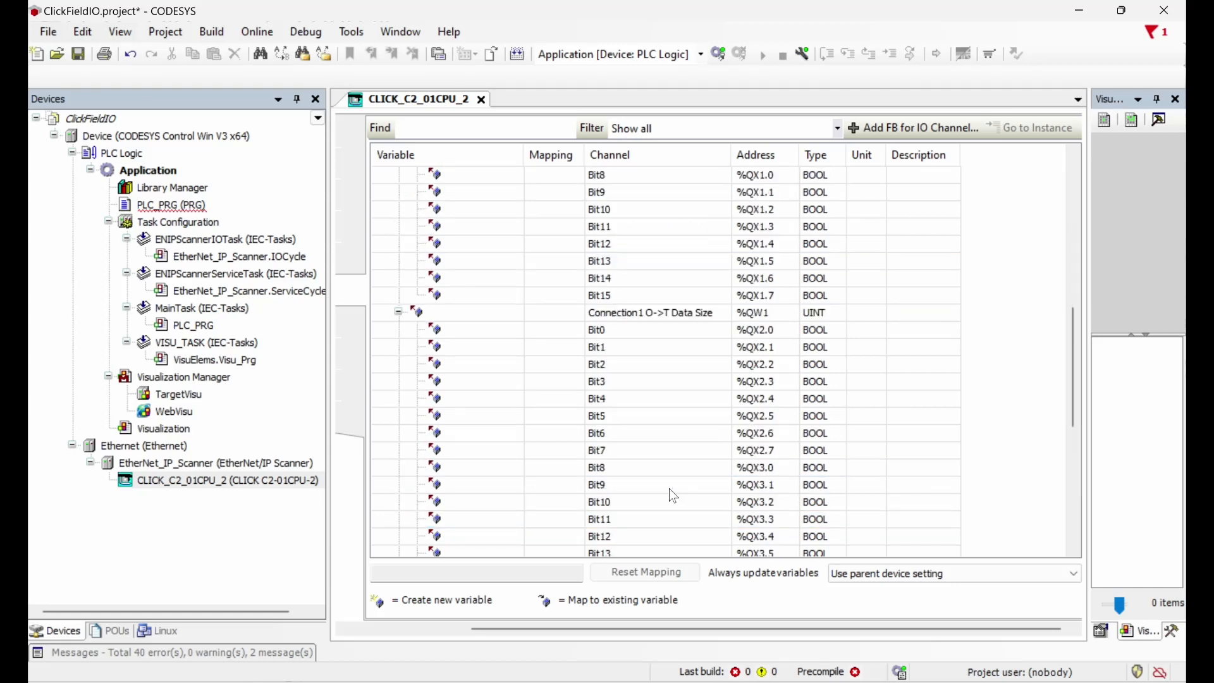
scroll(667, 320, "down", 6)
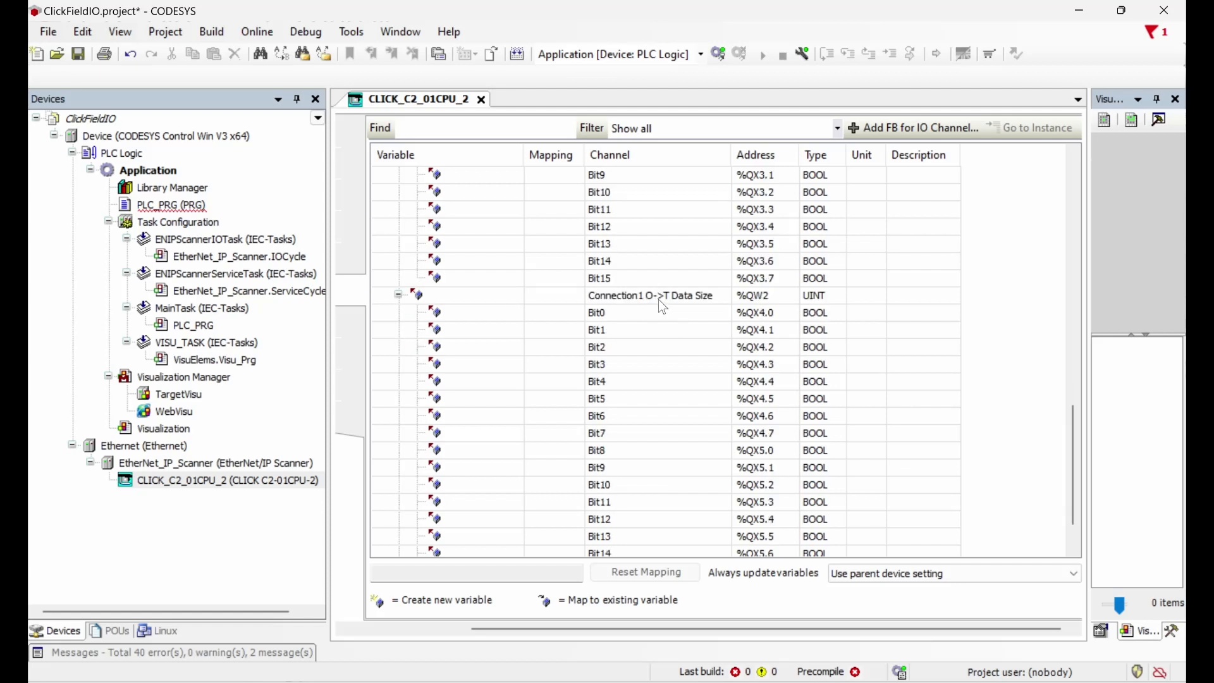
scroll(659, 298, "up", 13)
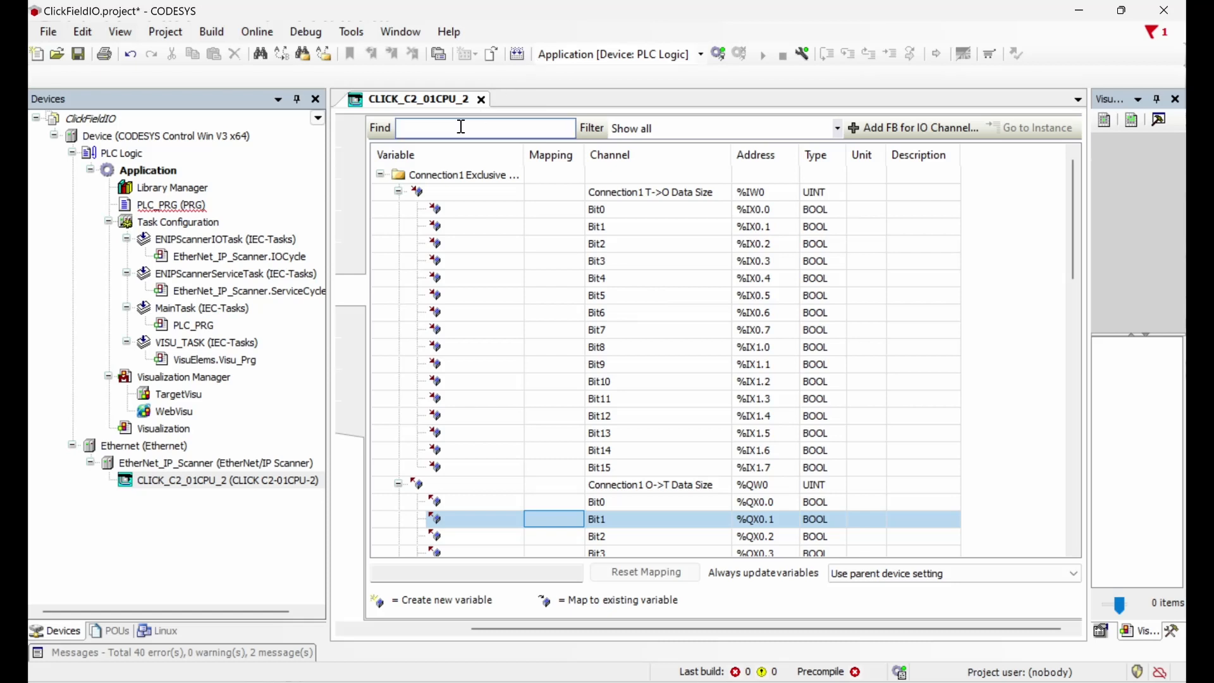
left_click(412, 188)
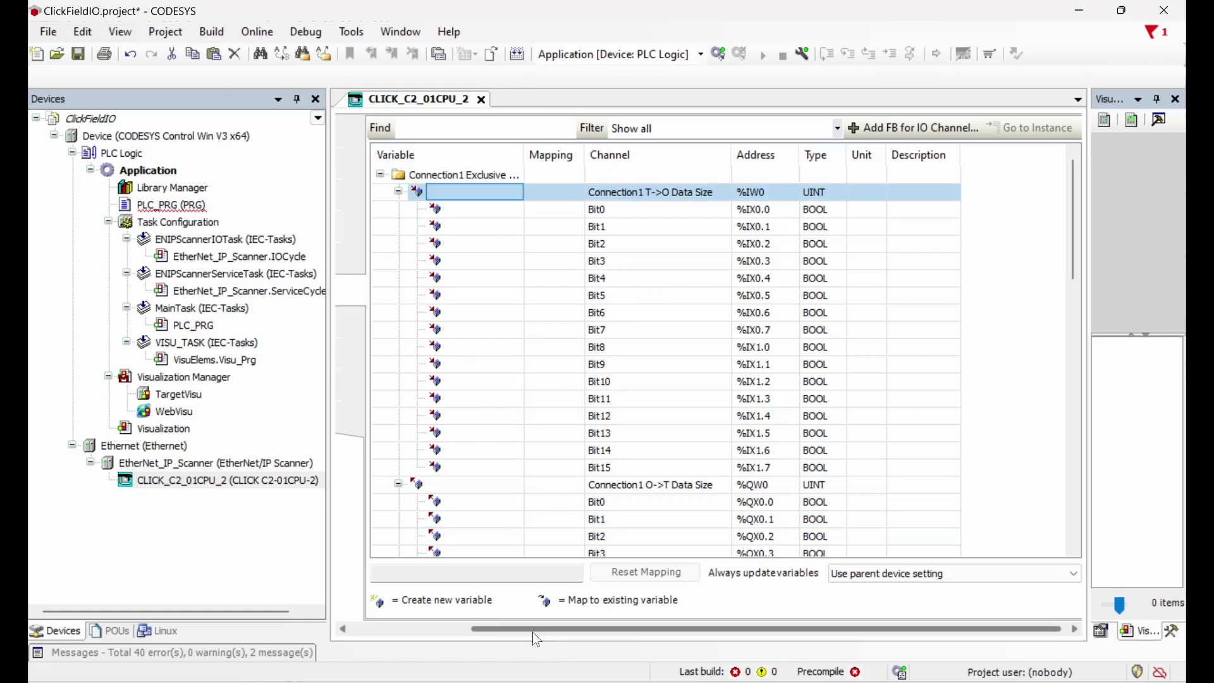
left_click_drag(533, 629, 373, 627)
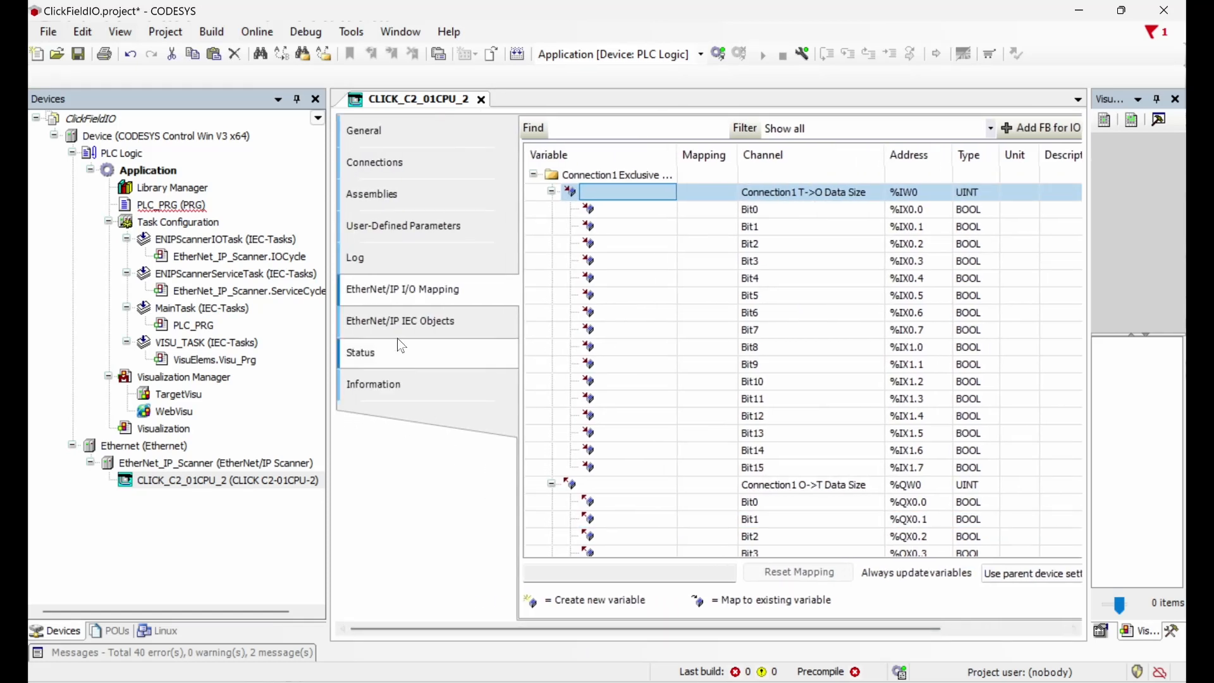
left_click(380, 194)
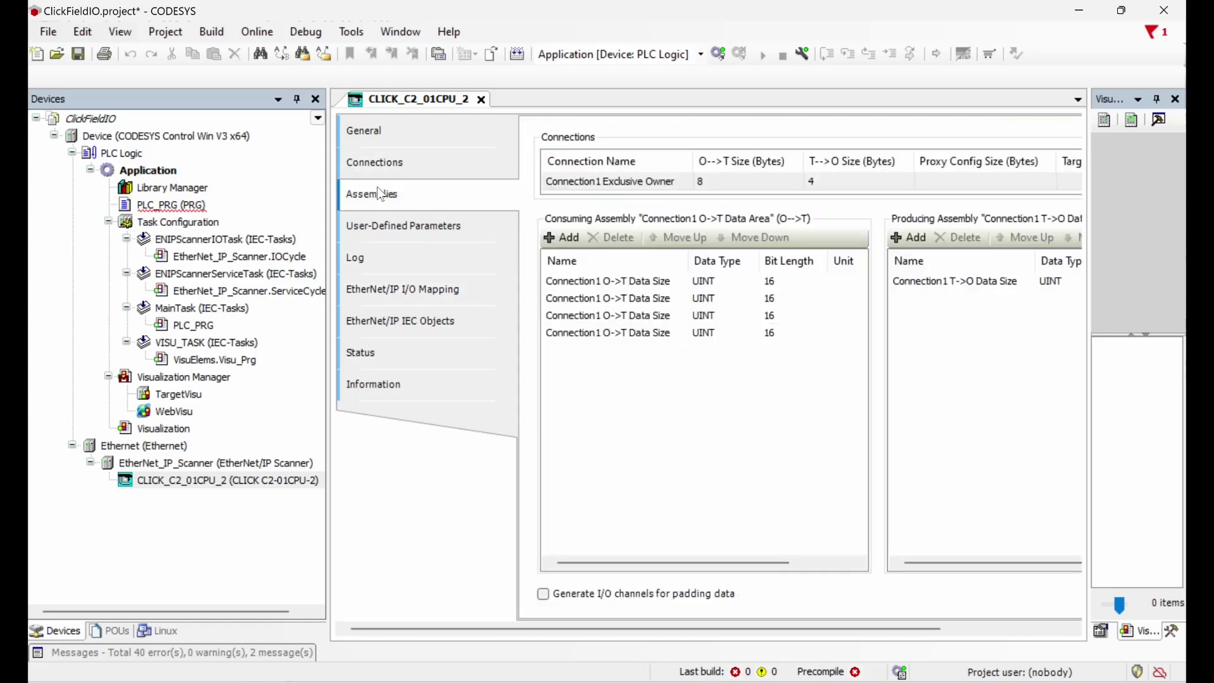
Step: Add a second 16-bit Connection1 T->O Data Size entry to the producing assembly
left_click(911, 237)
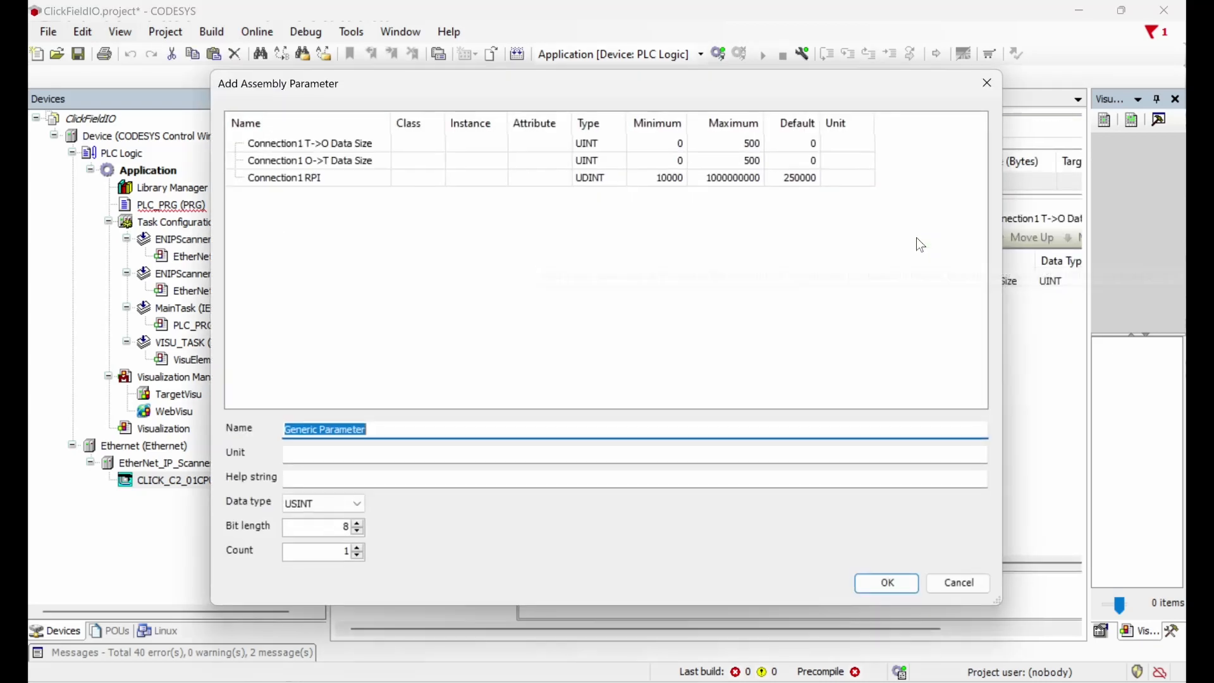
left_click(534, 147)
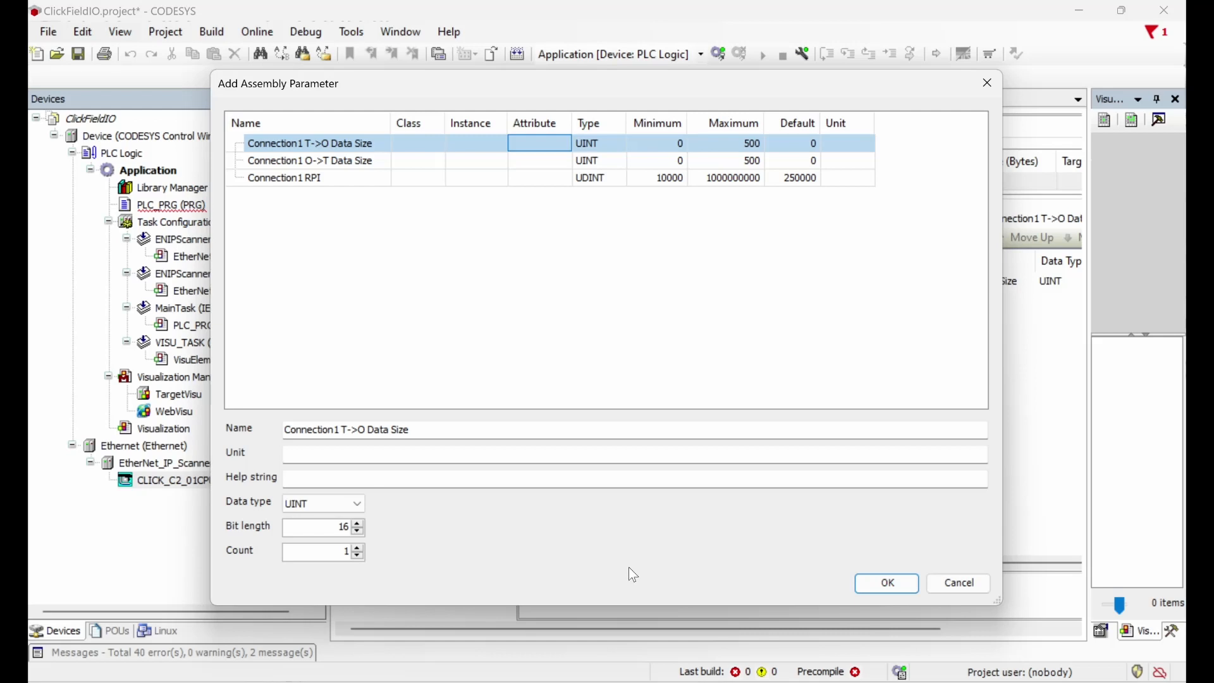
left_click(889, 581)
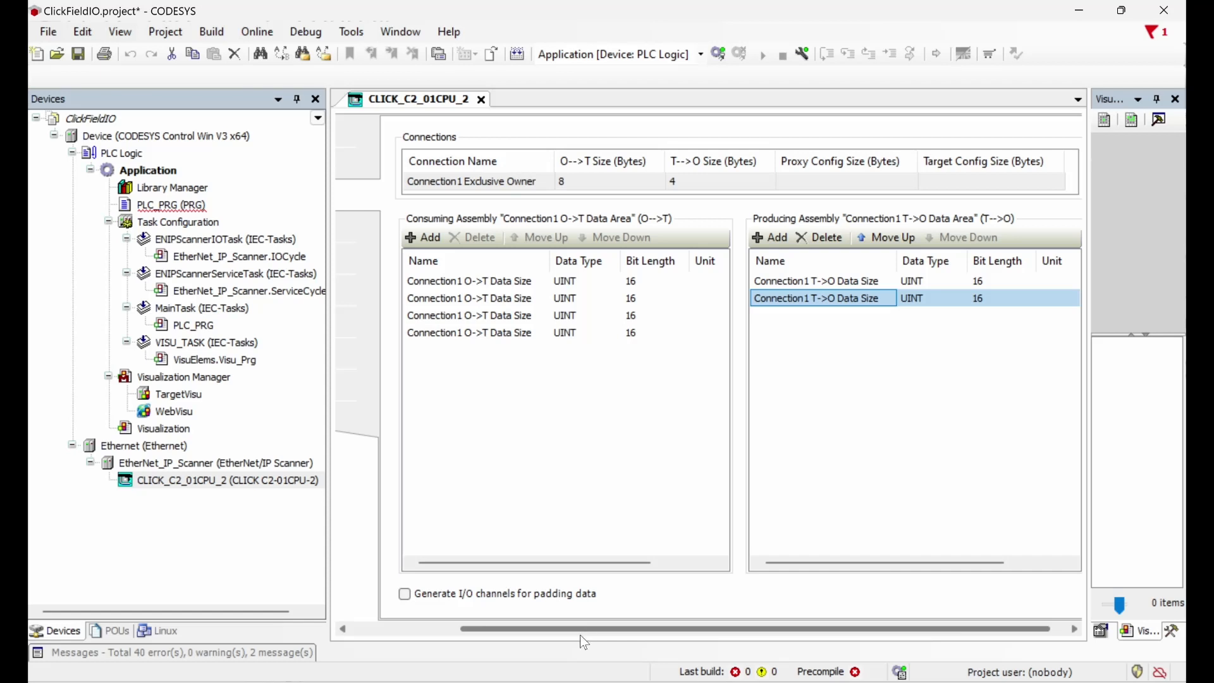
key("alt+Tab")
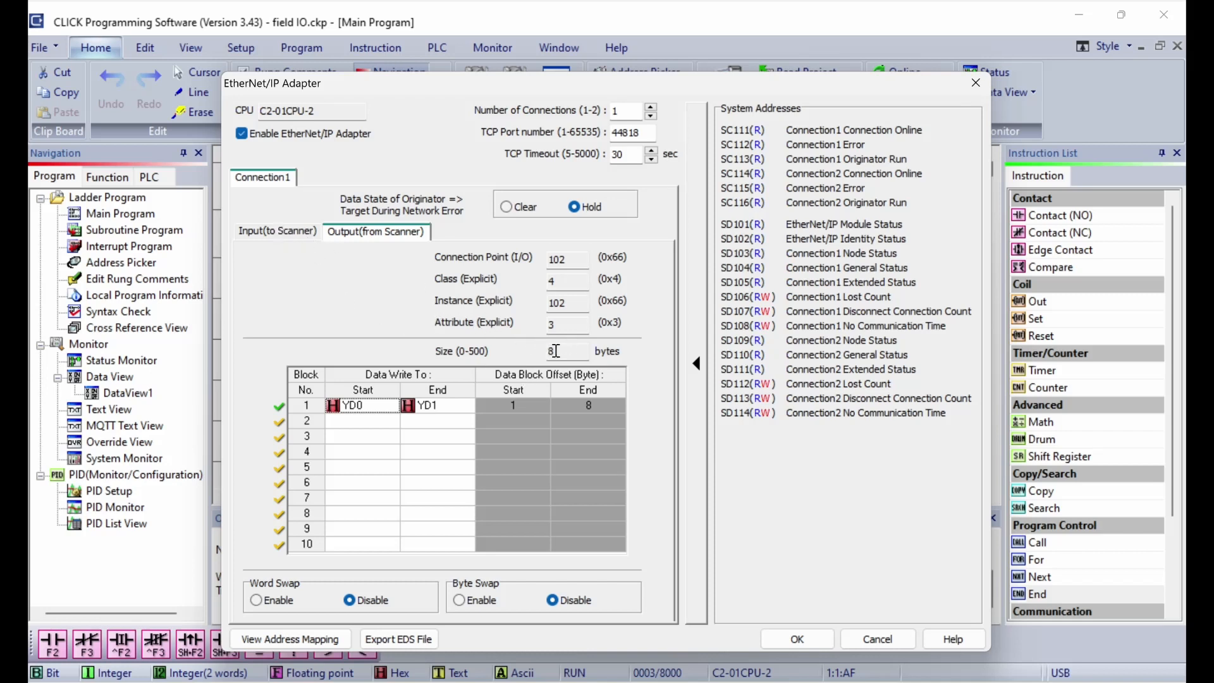
Step: Accept the EtherNet/IP adapter setup reading 4 bytes to the scanner from XD0 through XD0u
left_click(297, 229)
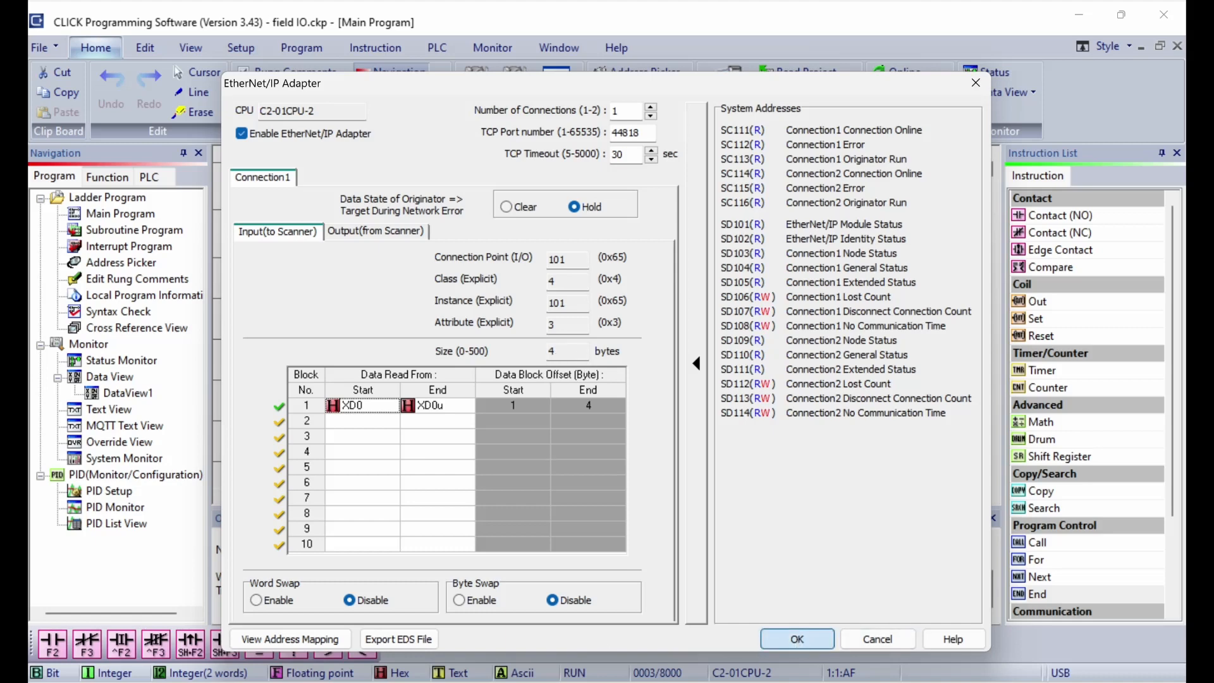
left_click(797, 640)
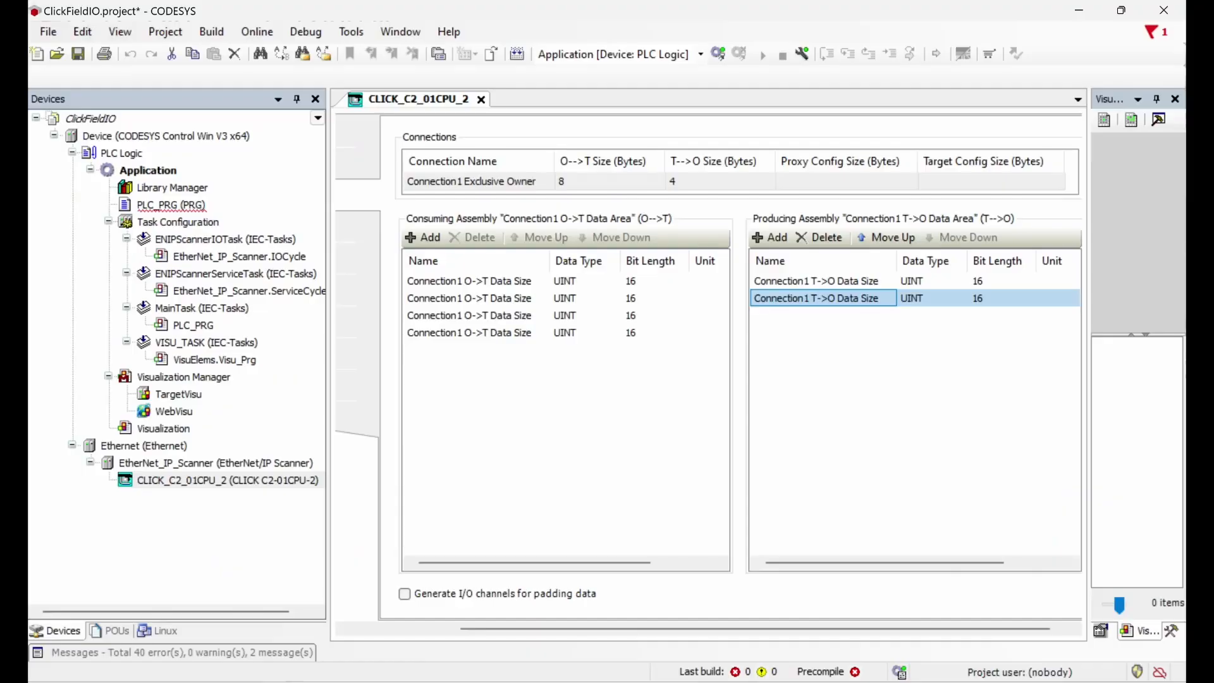
Step: Show the CLICK adapter's I/O mapping and collapse the %IW0, %QW0, %QW1 and %QW2 bit lists
mouse_move(315, 347)
left_mouse_down()
mouse_move(372, 362)
mouse_move(369, 336)
mouse_move(293, 343)
left_mouse_up()
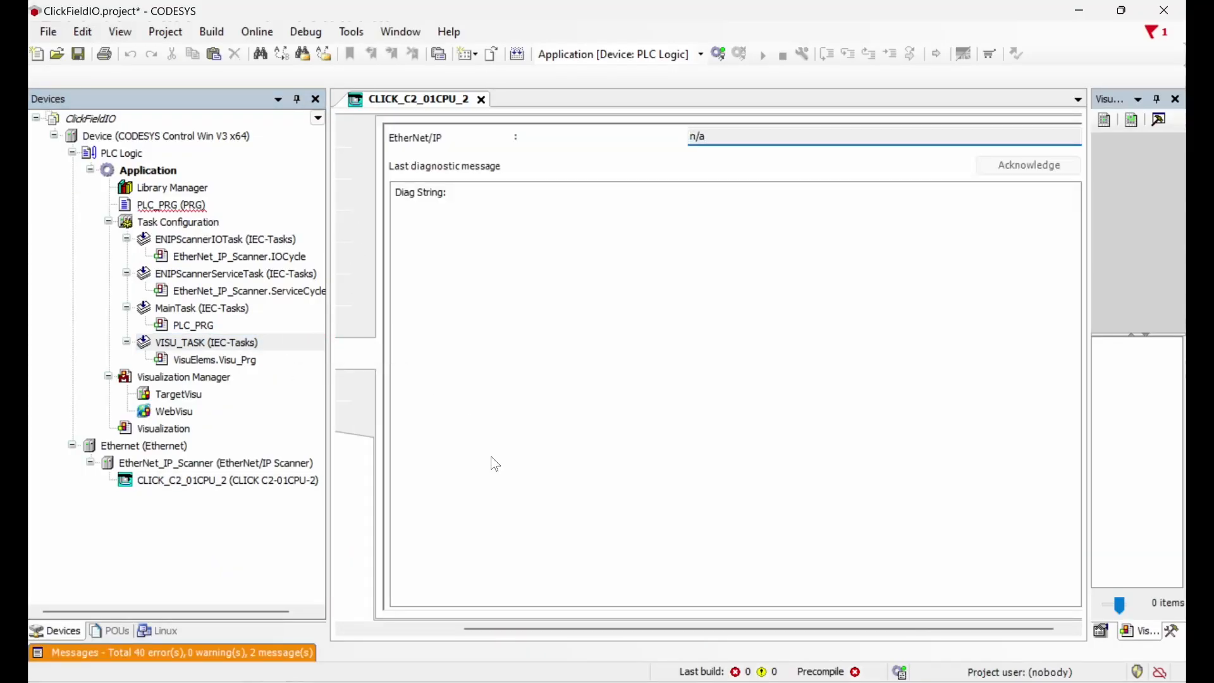
left_click_drag(590, 635, 393, 516)
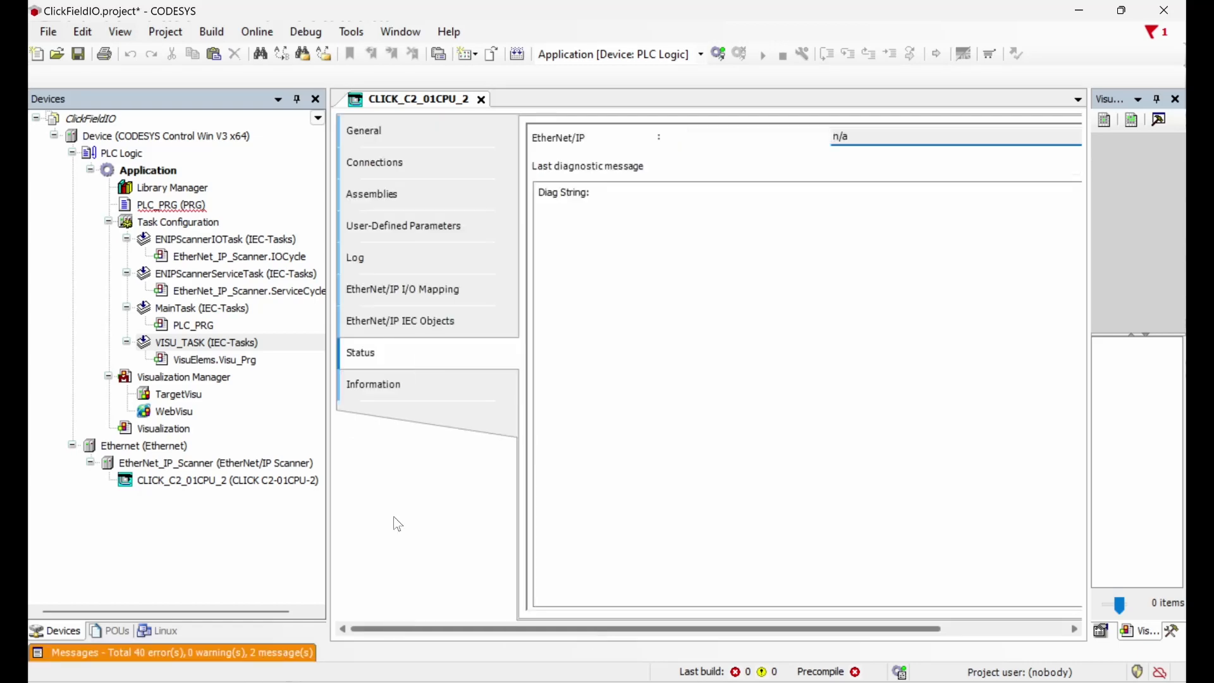
left_click(380, 300)
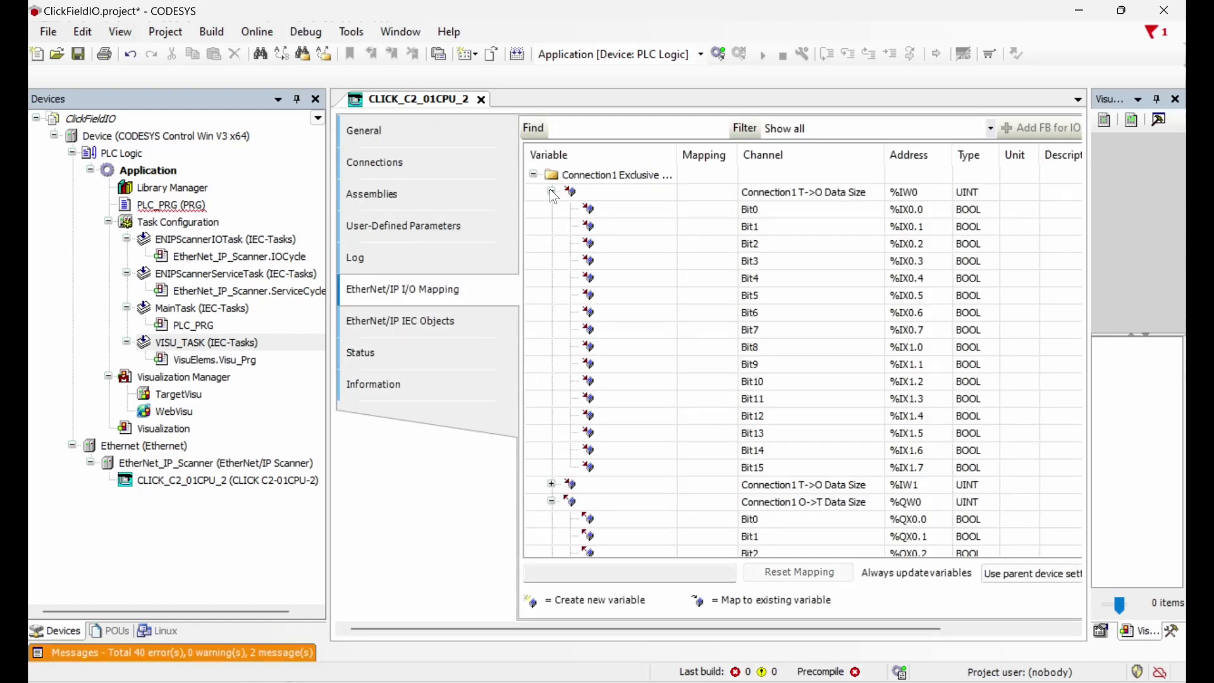
left_click(554, 193)
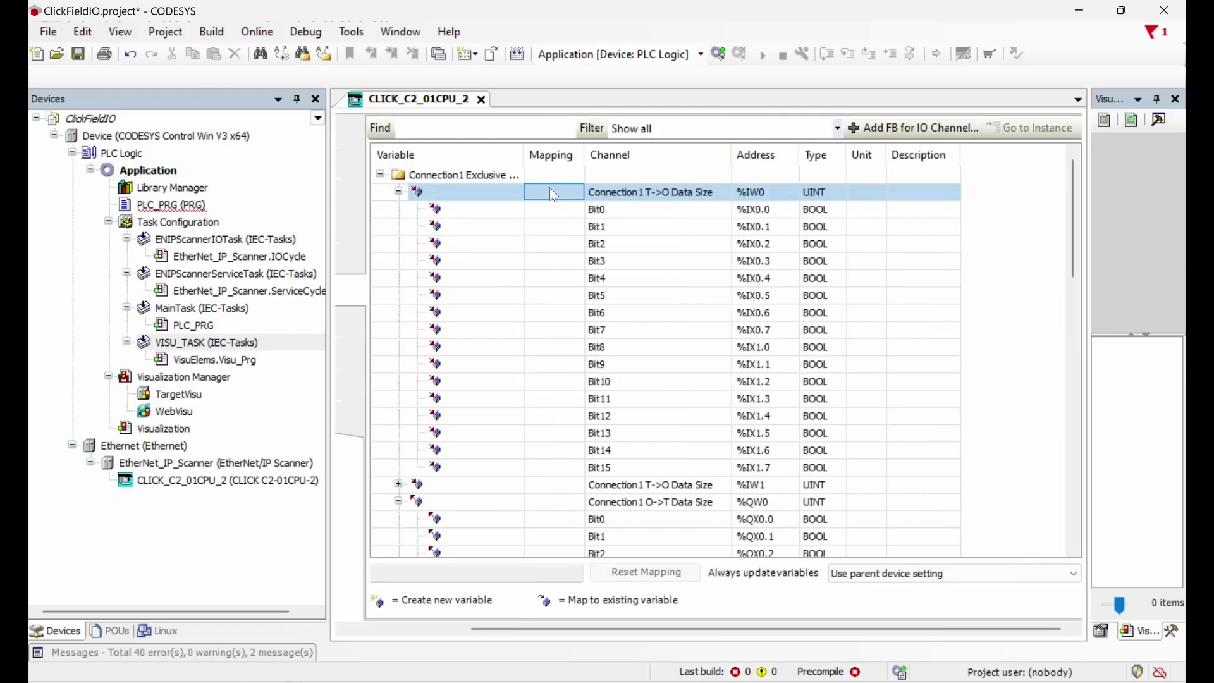
left_click(398, 192)
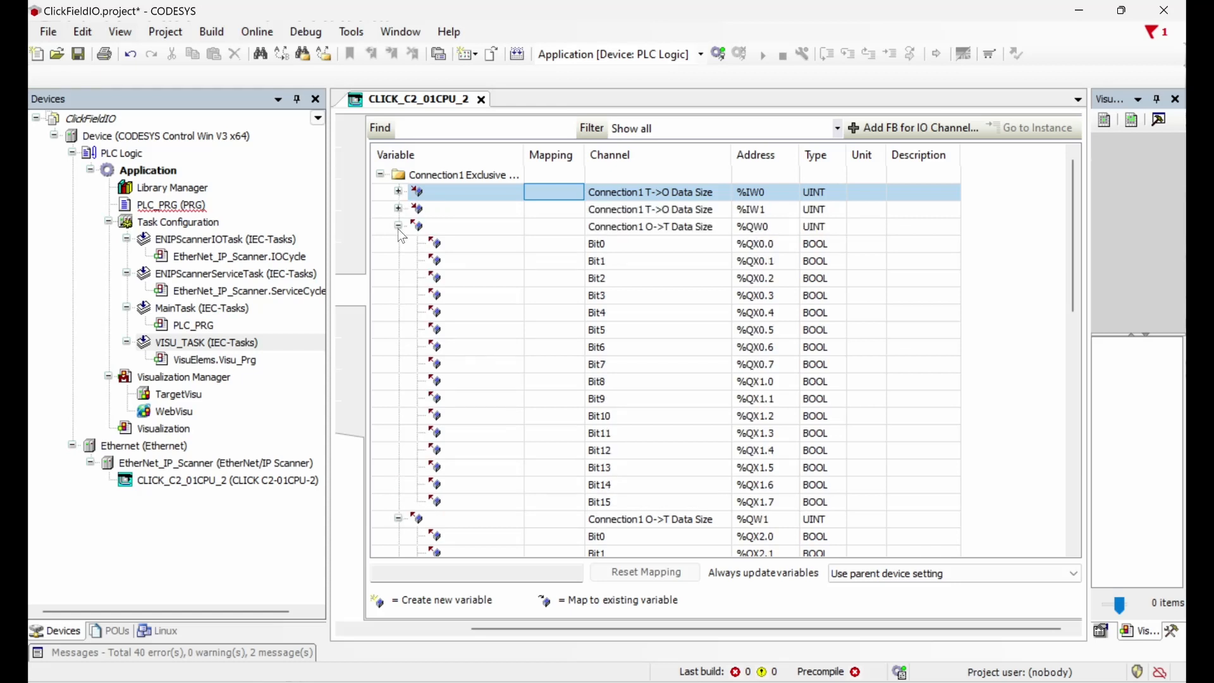
left_click(399, 227)
left_click(398, 244)
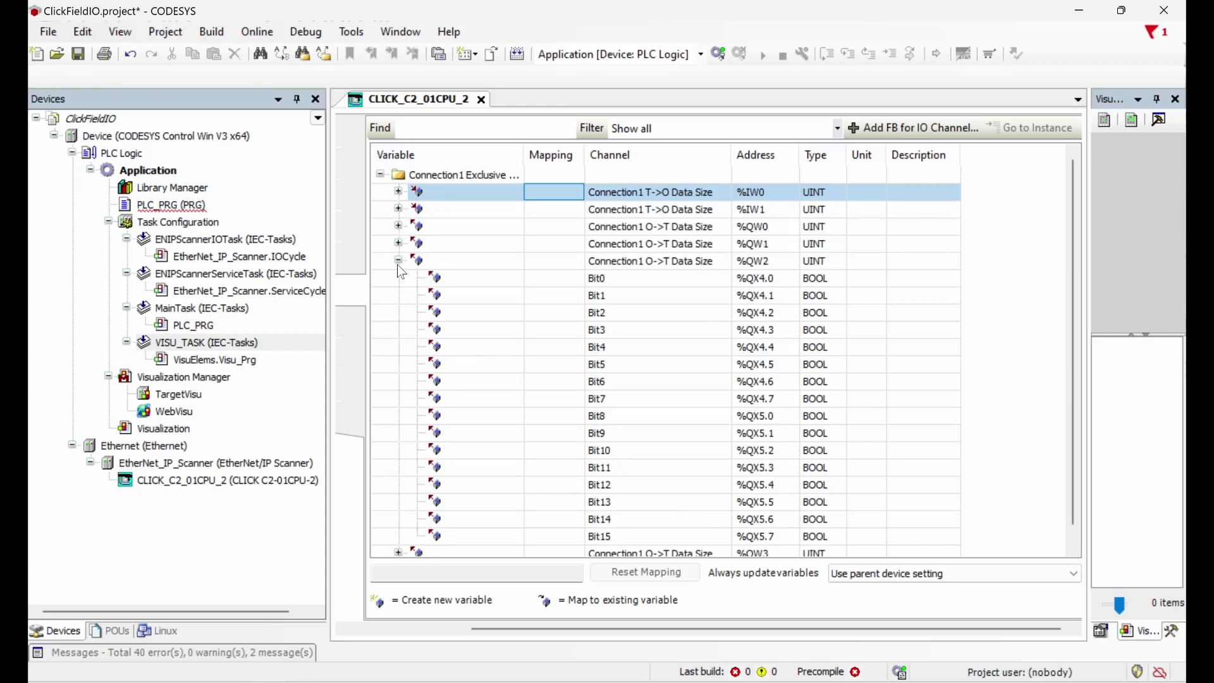
left_click(398, 261)
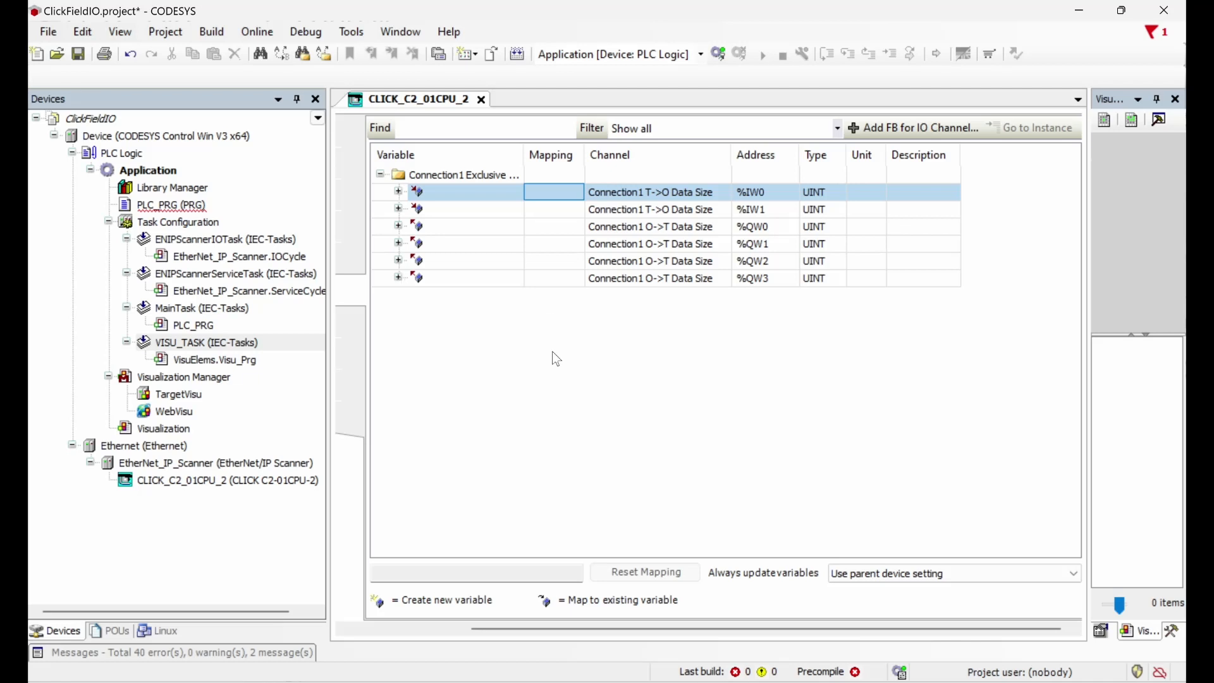
left_click_drag(594, 632, 468, 629)
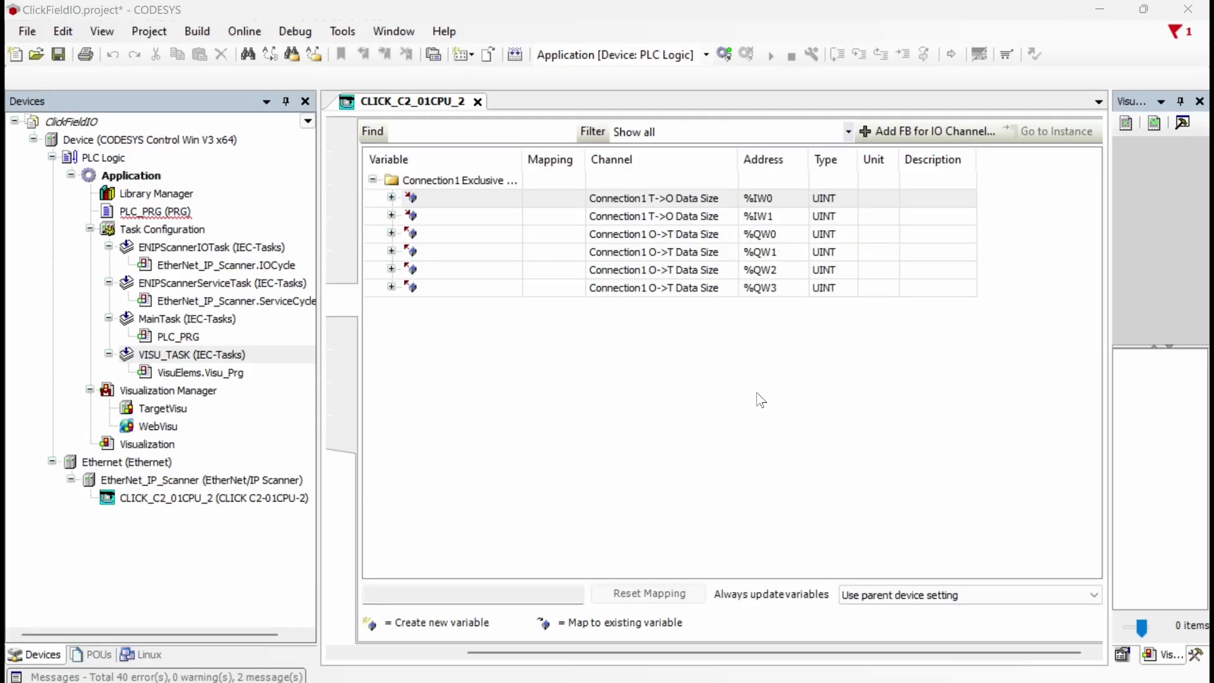
left_click_drag(802, 651, 670, 630)
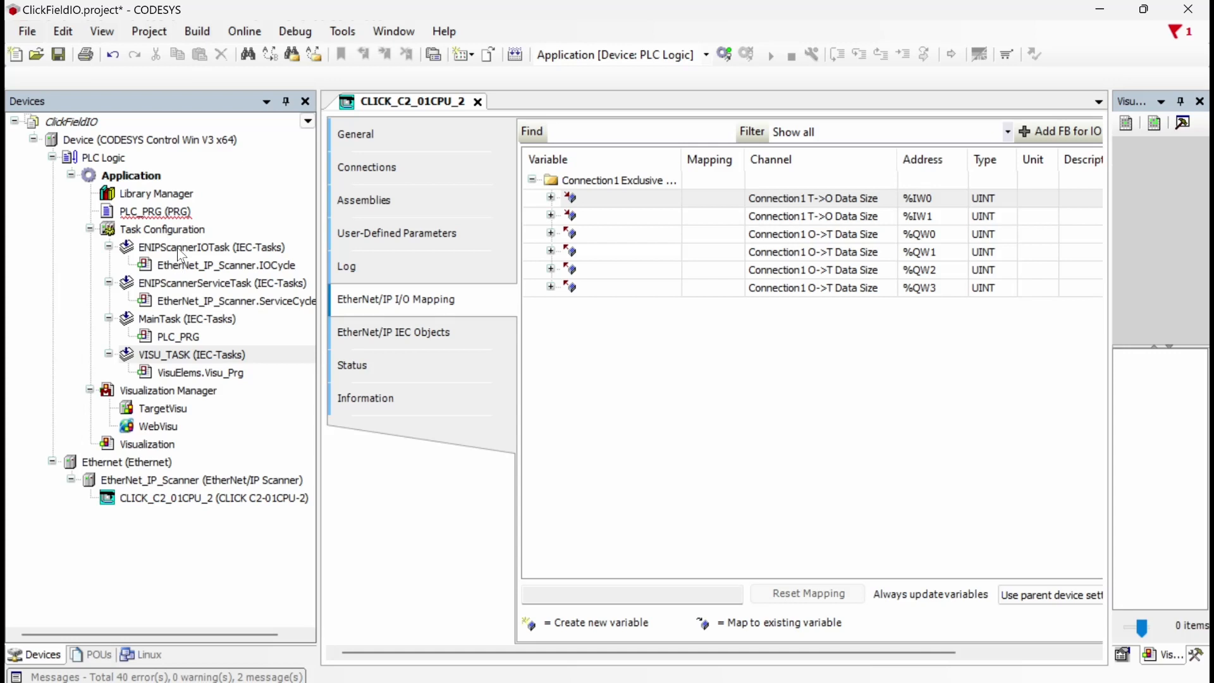
Step: Open PLC_PRG and read through its button counter and the CASE setting out1–out20
double_click(164, 218)
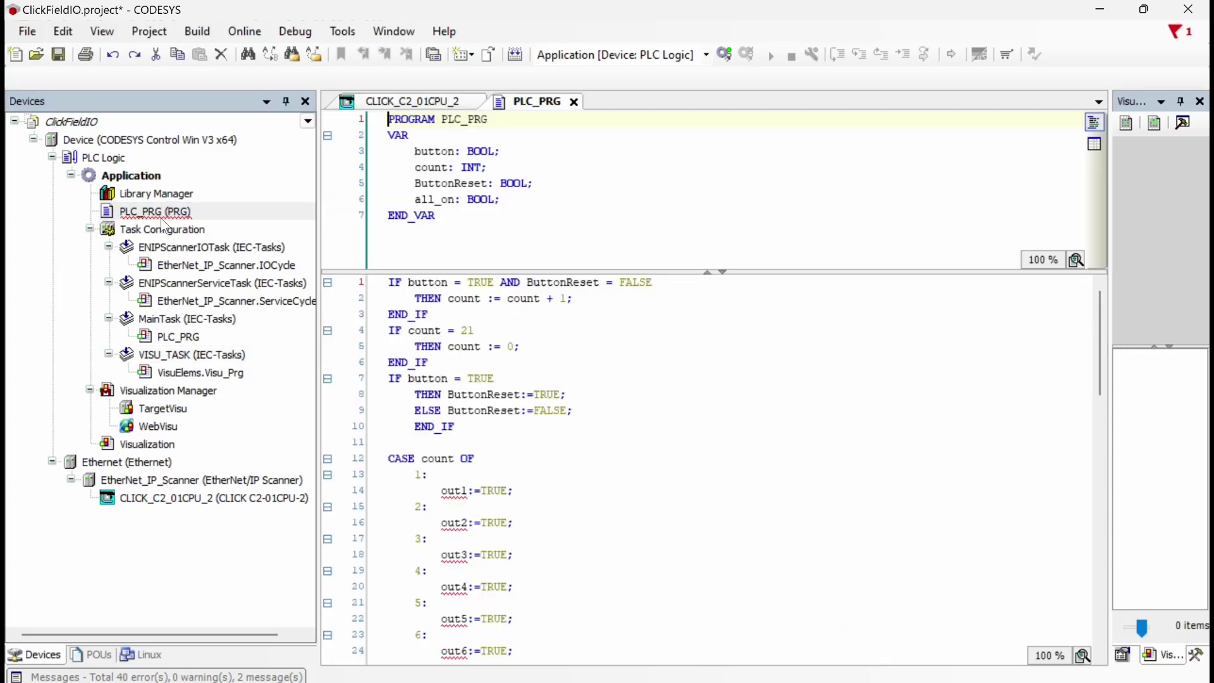
scroll(633, 550, "down", 1)
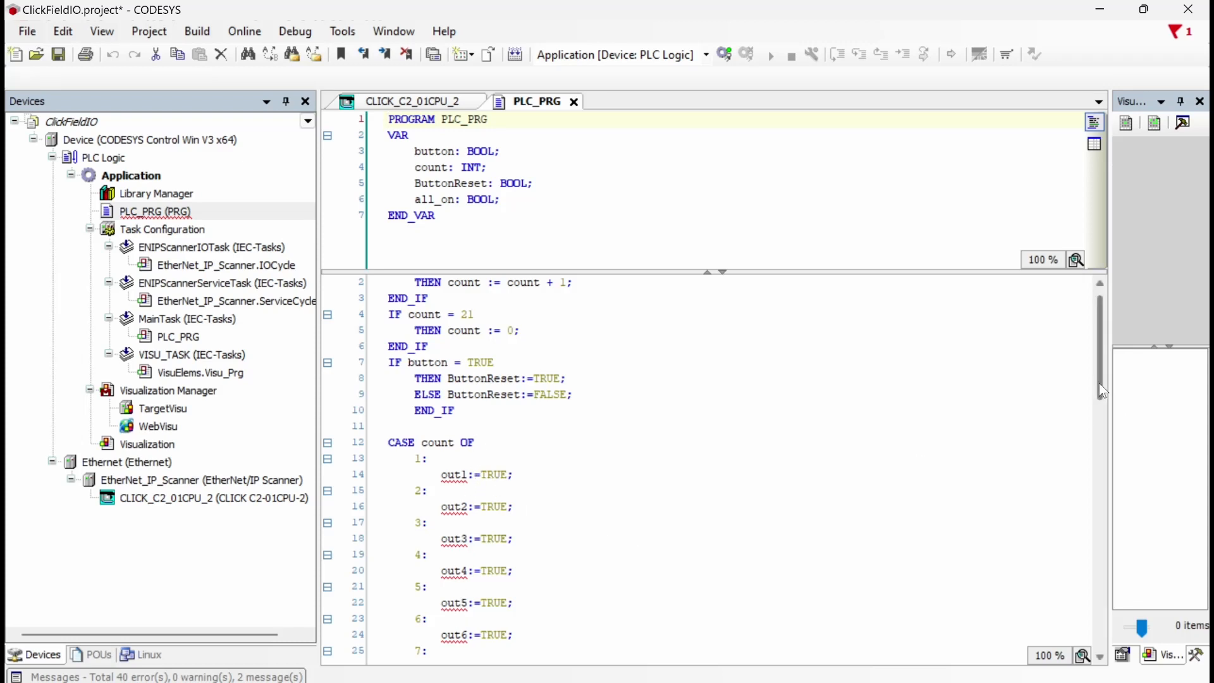
left_click_drag(1106, 397, 1097, 438)
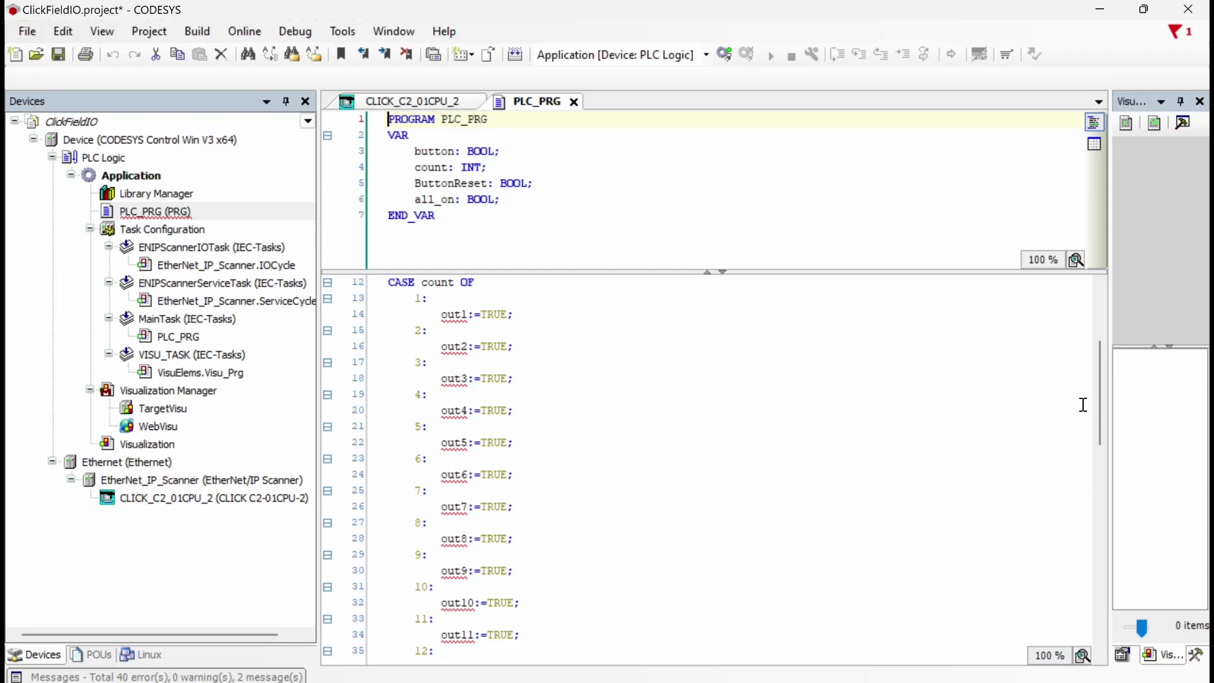
left_click_drag(1097, 401, 1098, 350)
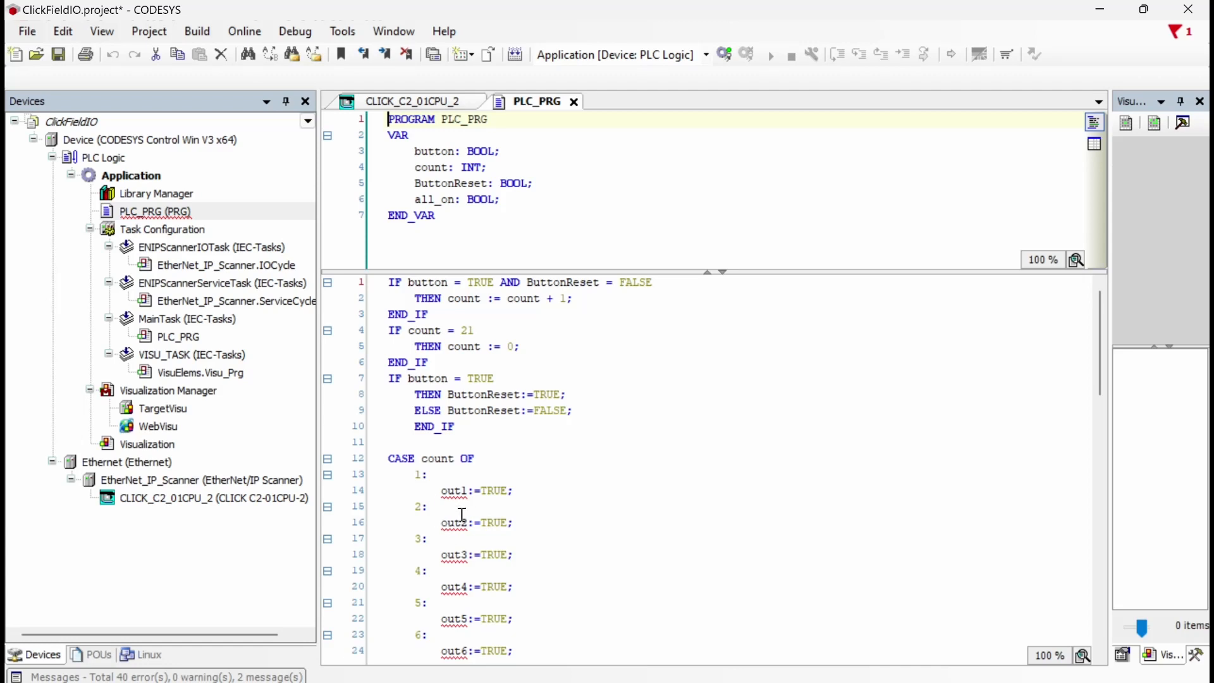
Step: Open the CLICK_C2_01CPU_2 adapter's I/O mapping and expand the %QW0 output word
left_click(156, 504)
double_click(151, 499)
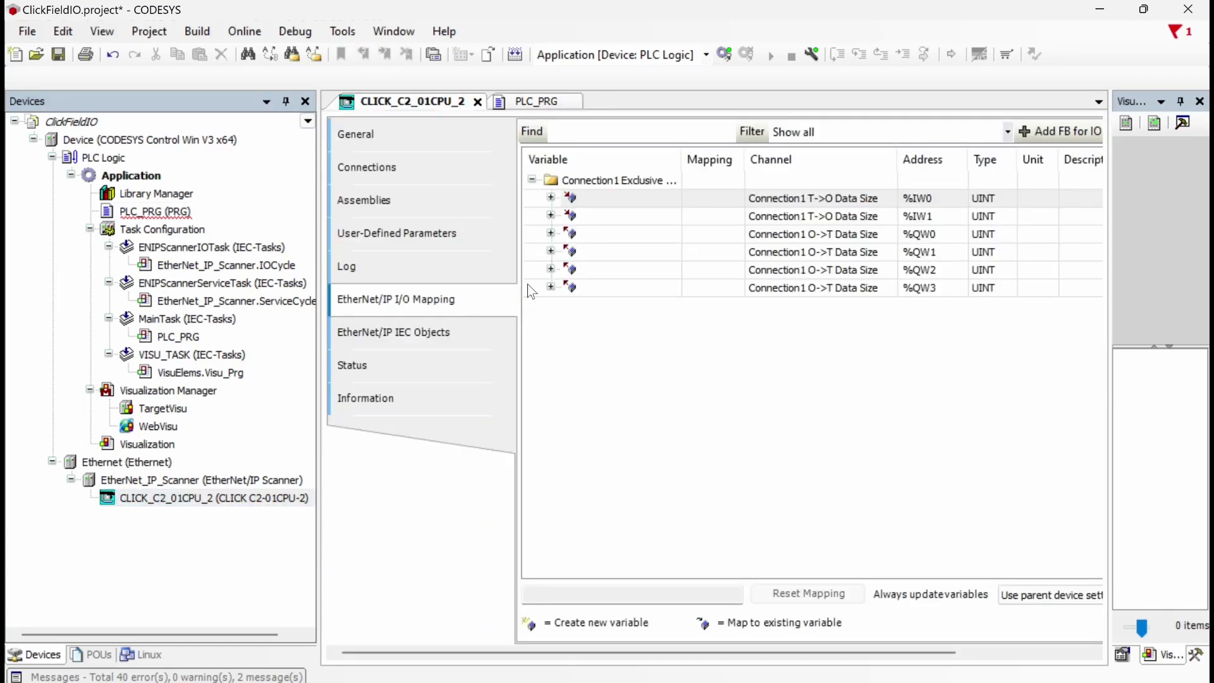
left_click(549, 239)
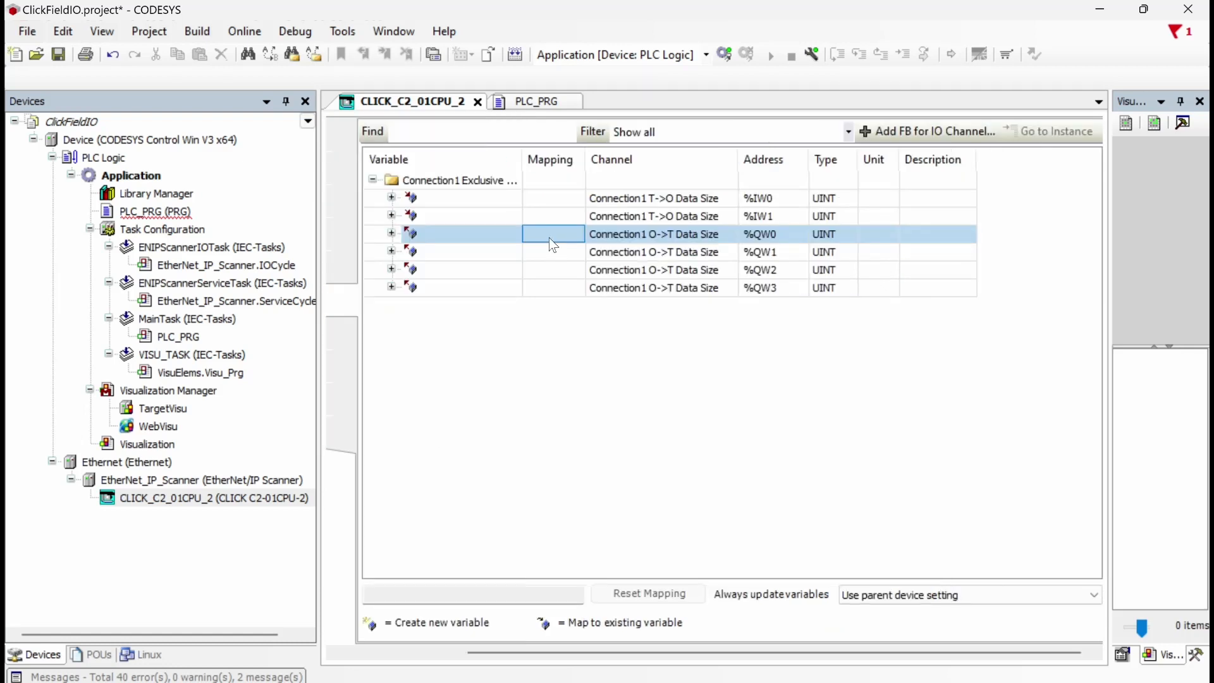
left_click(391, 233)
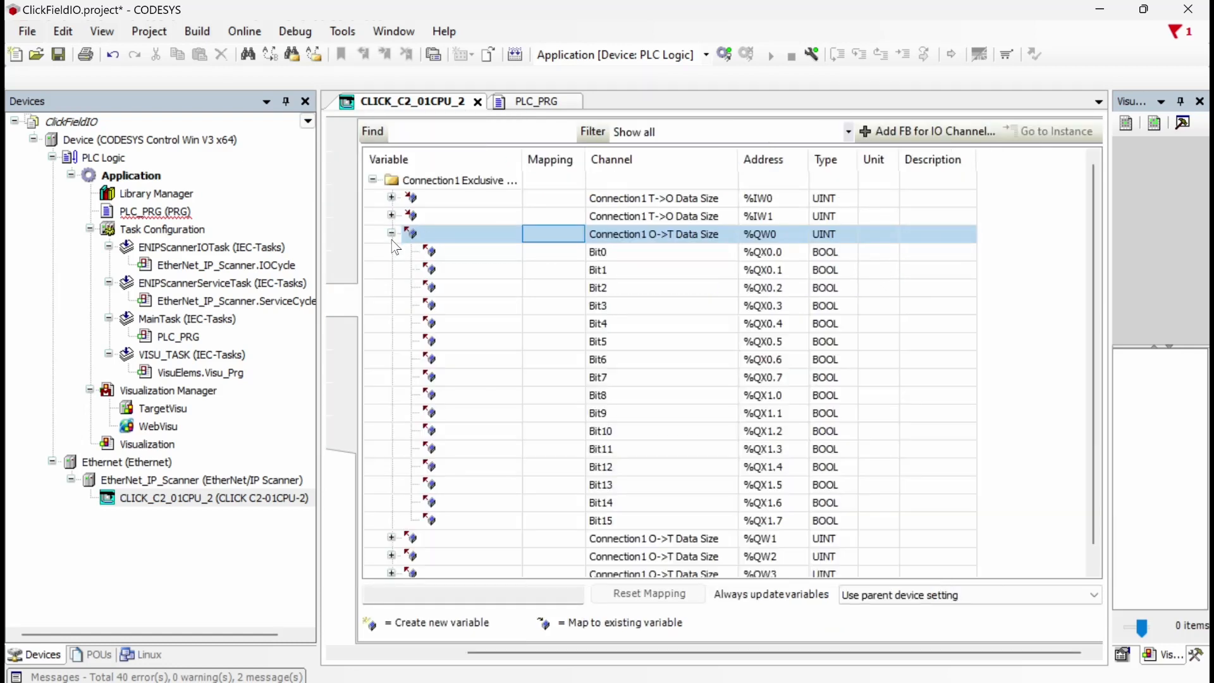
Step: Map variables out1, out2 and out3 to %QW0 Bit0 through Bit2
left_click(474, 253)
type("out1")
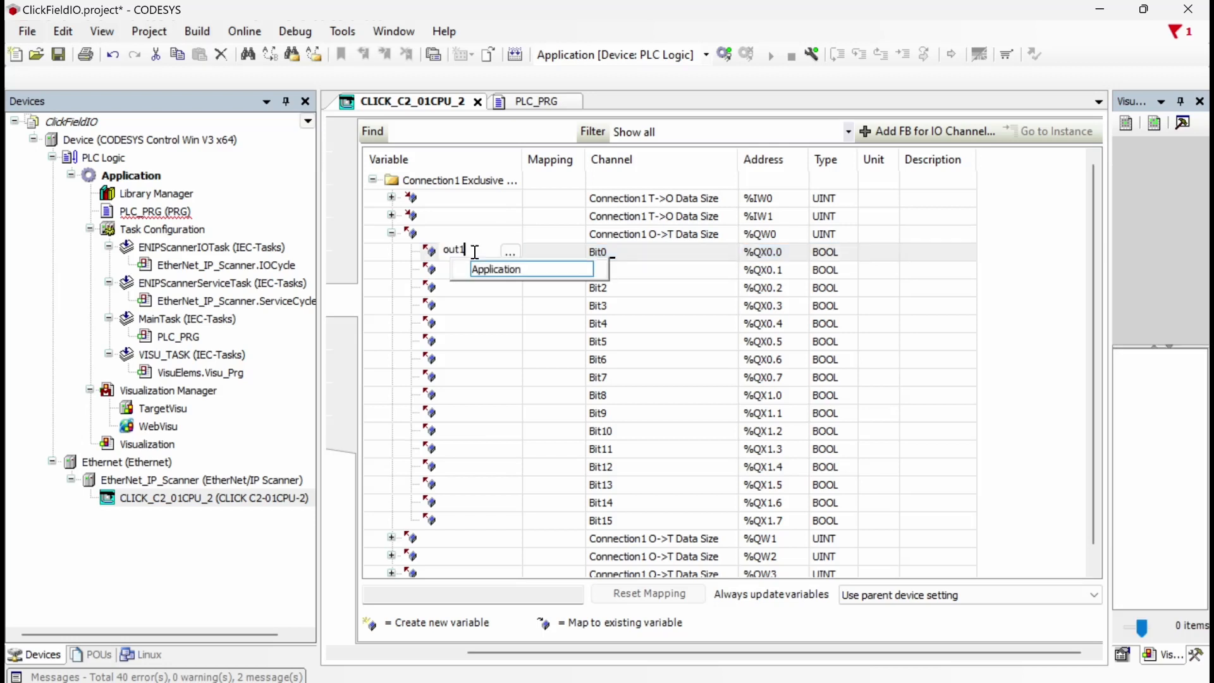
key("Return")
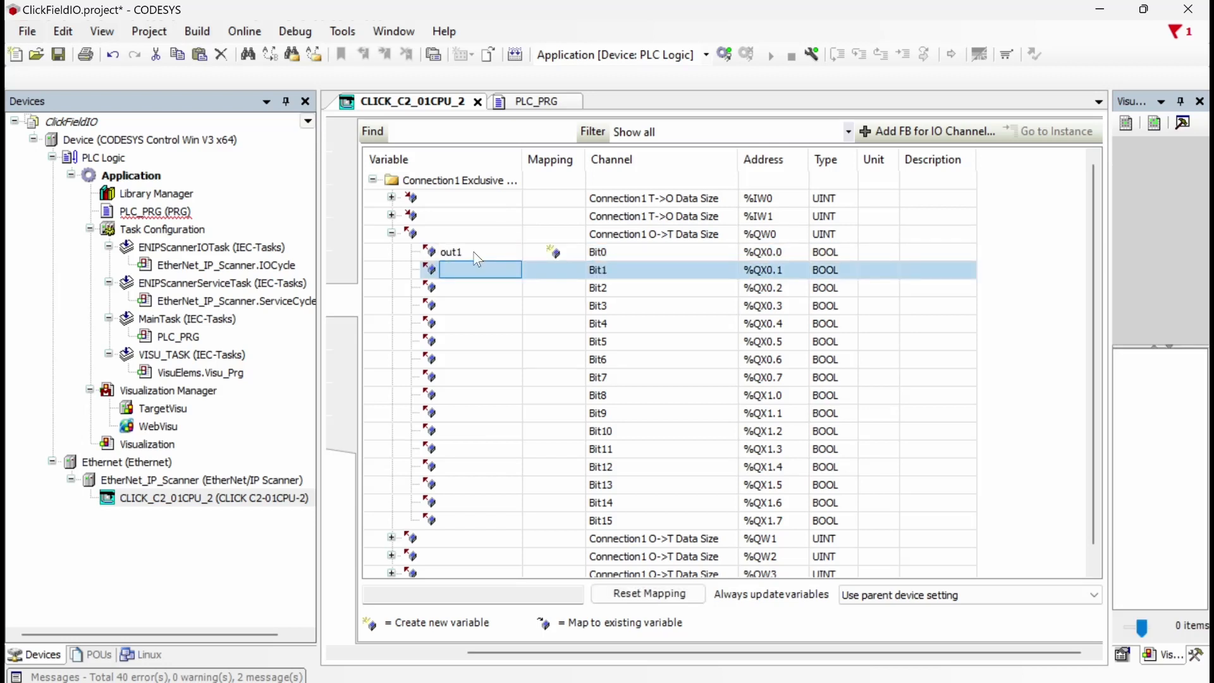
type("out2")
key("Return")
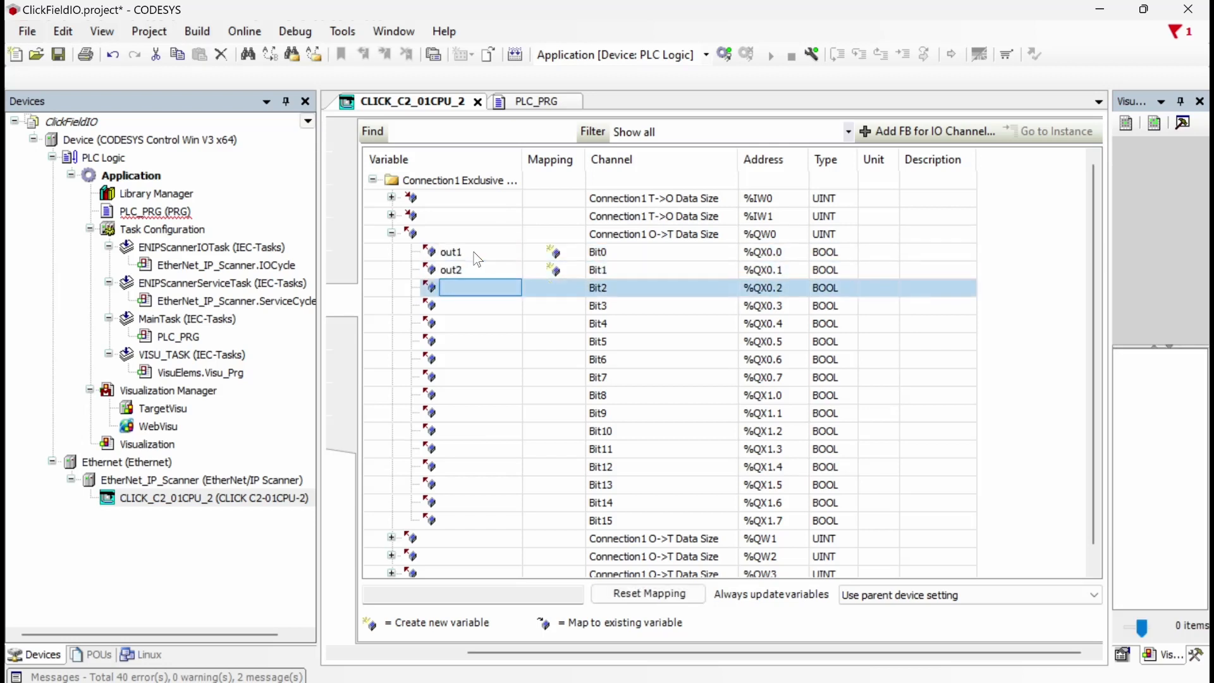
type("out3")
key("Return")
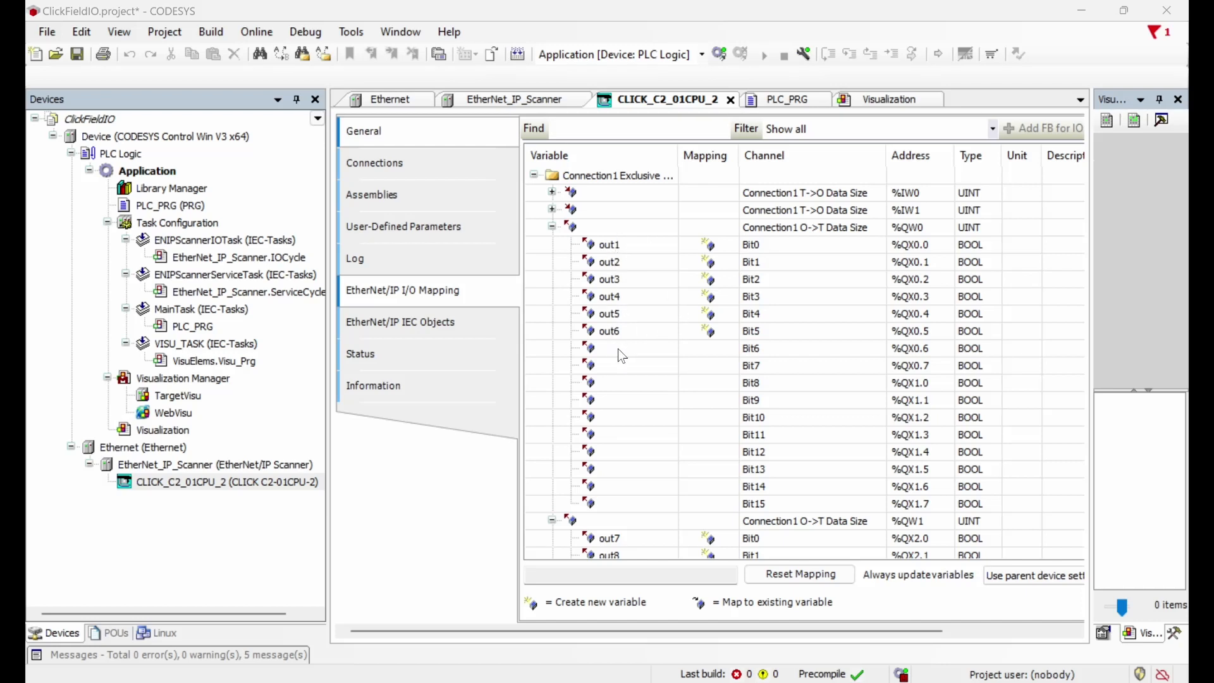
scroll(619, 348, "down", 5)
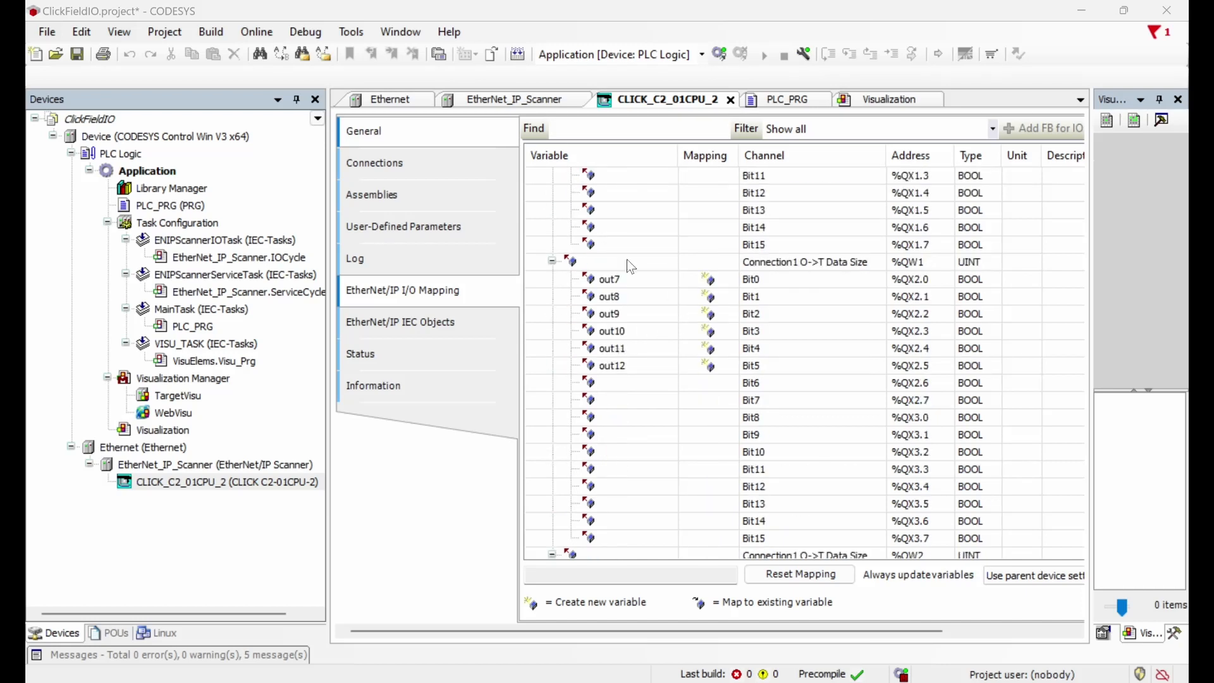
scroll(633, 397, "down", 4)
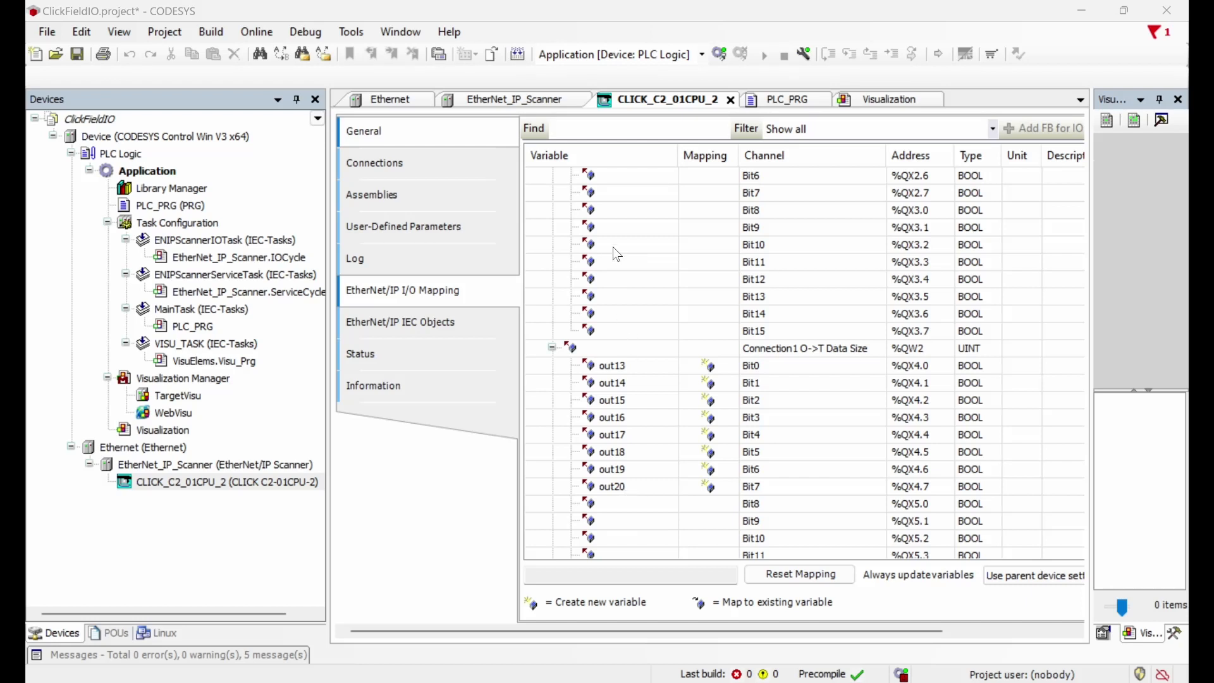
scroll(618, 254, "up", 1)
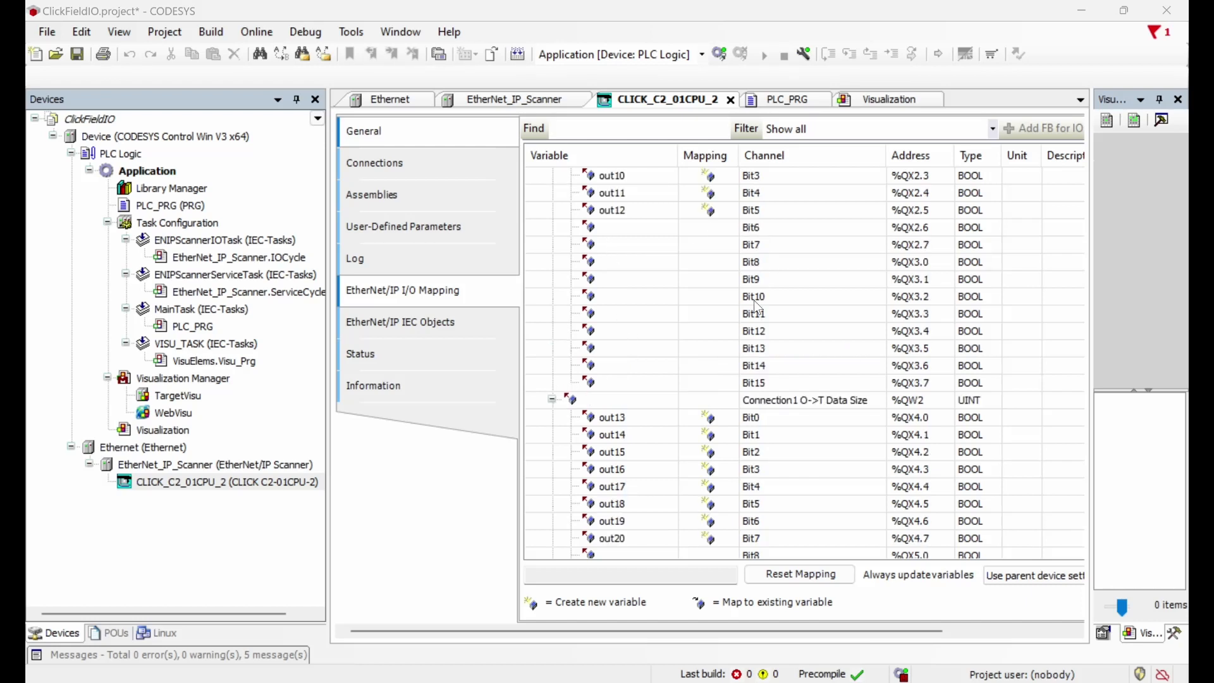
scroll(764, 397, "up", 7)
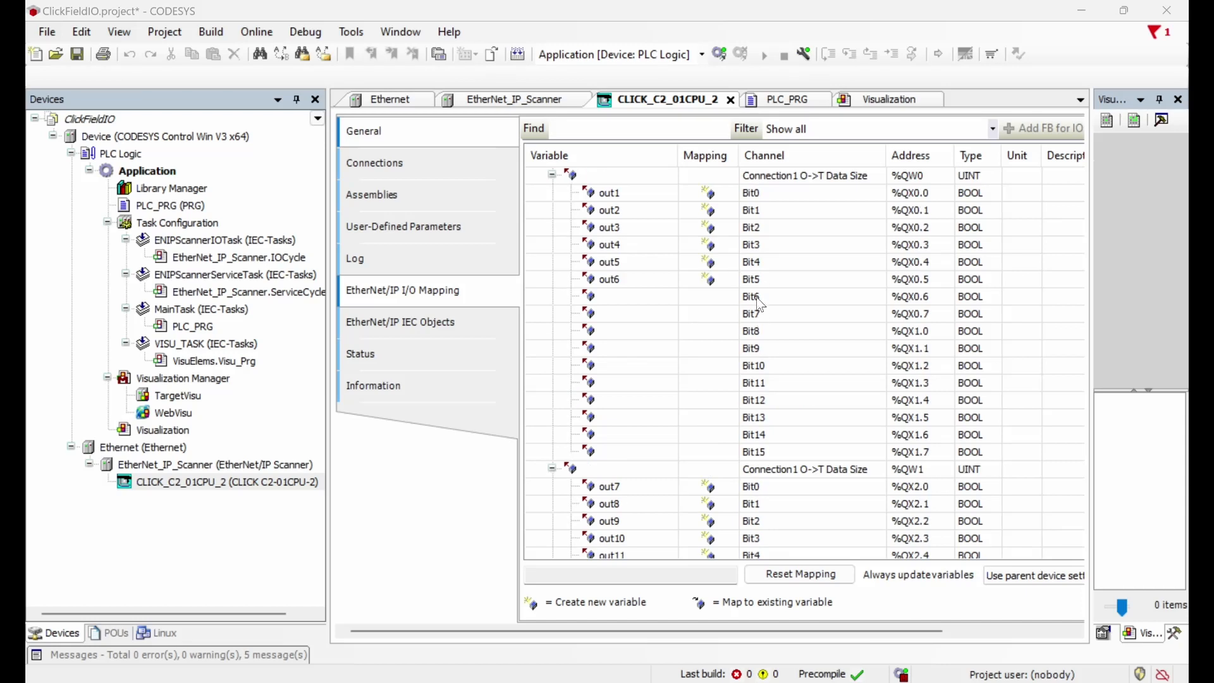
scroll(770, 452, "down", 10)
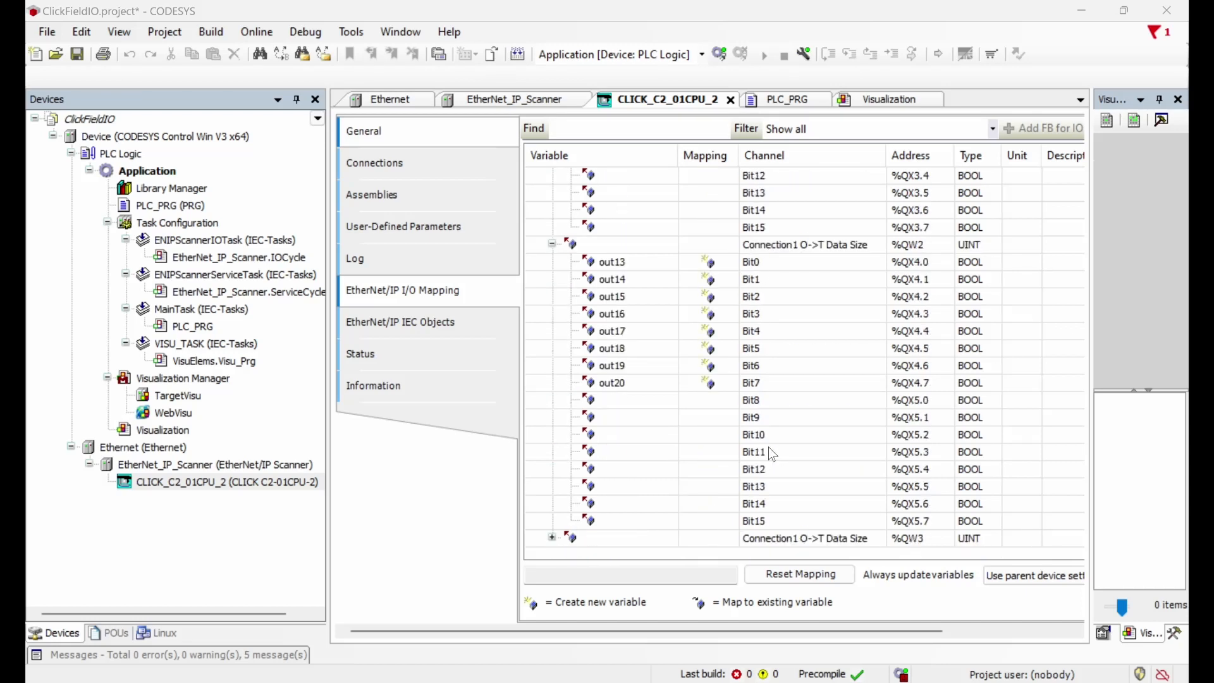
scroll(769, 448, "up", 11)
scroll(771, 452, "down", 11)
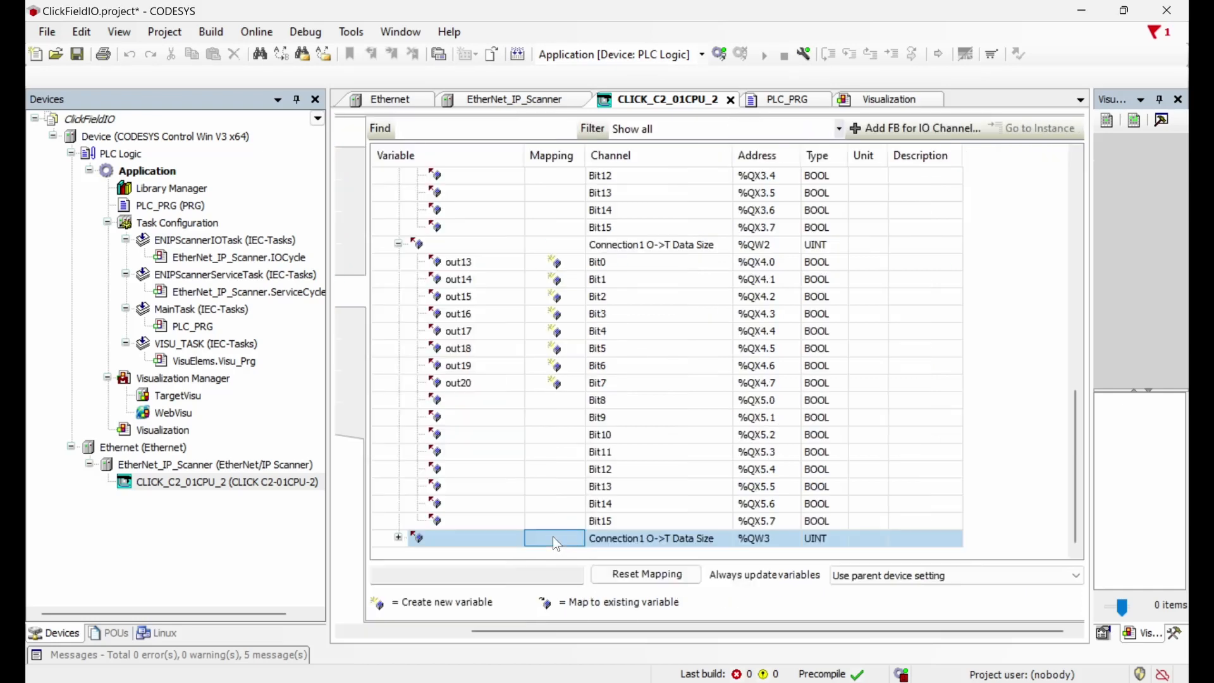
left_click(554, 537)
left_click(399, 538)
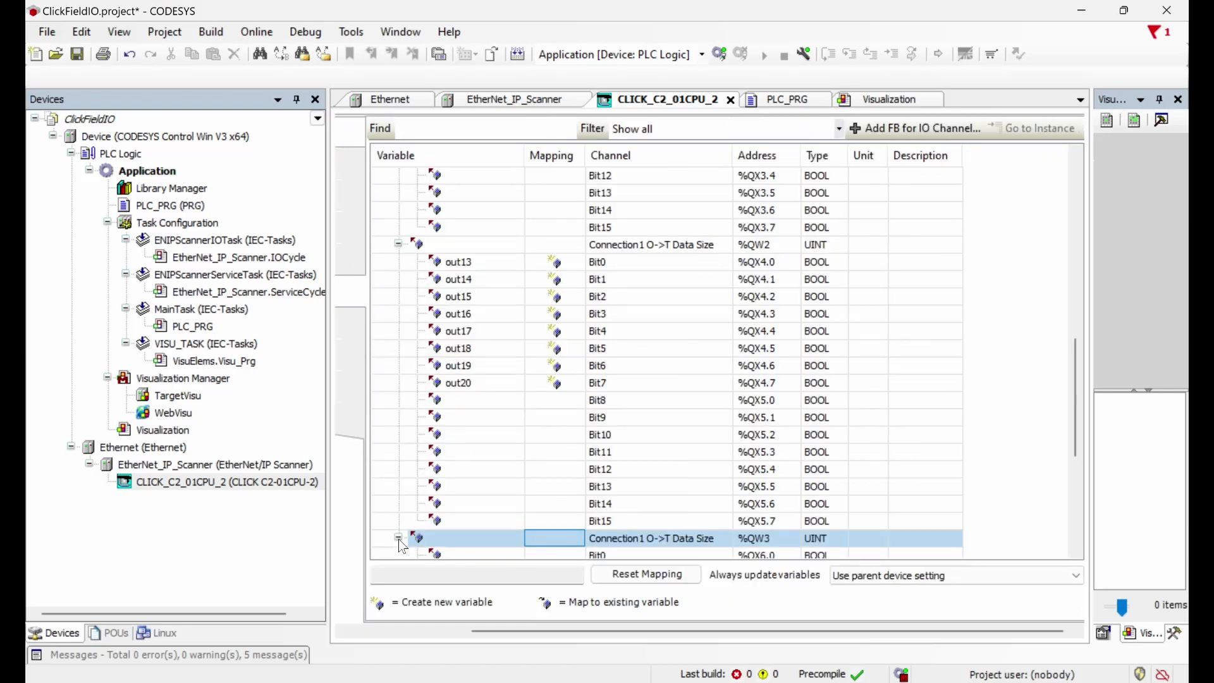
left_click(401, 539)
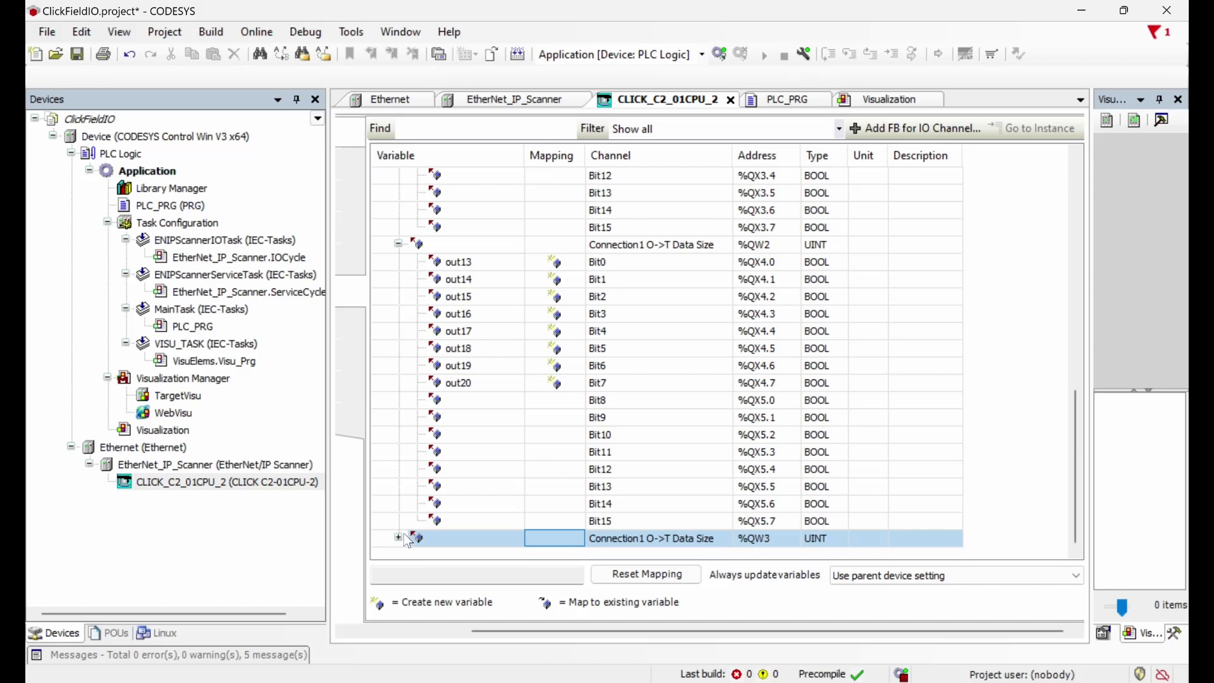
scroll(606, 449, "up", 10)
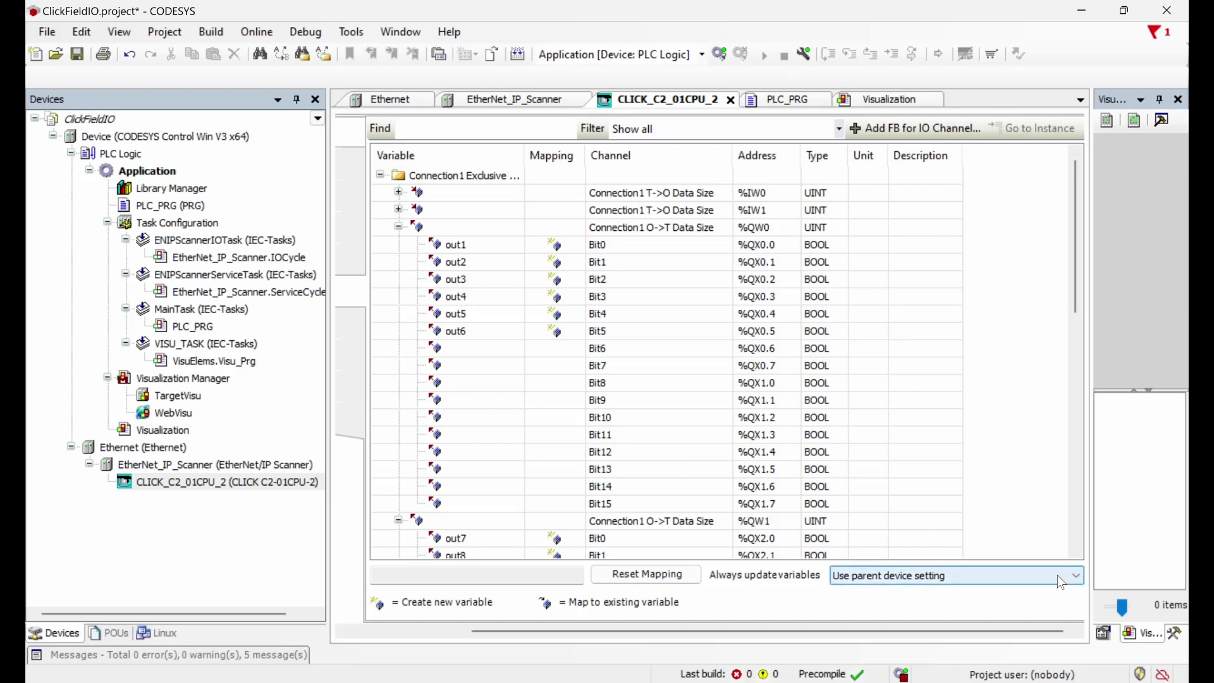
Step: Make variables always update via the bus cycle task and set the EtherNet_IP_Scanner's bus cycle task to MainTask
left_click(912, 571)
left_click(901, 605)
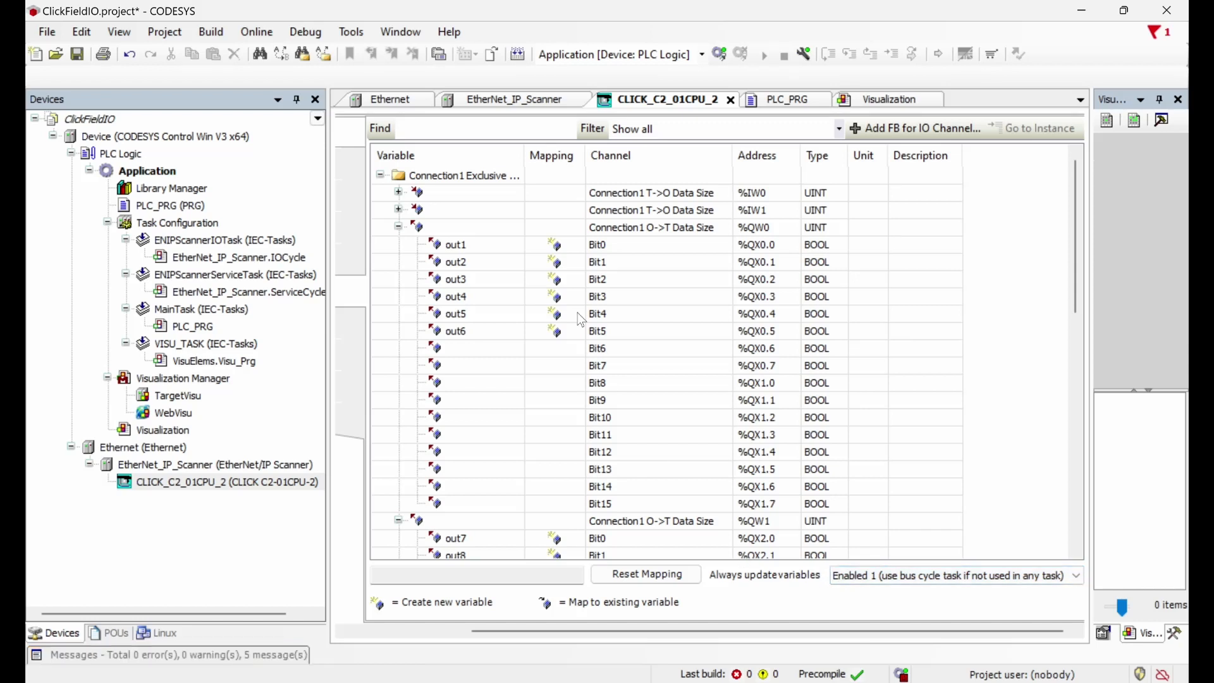
left_click(515, 100)
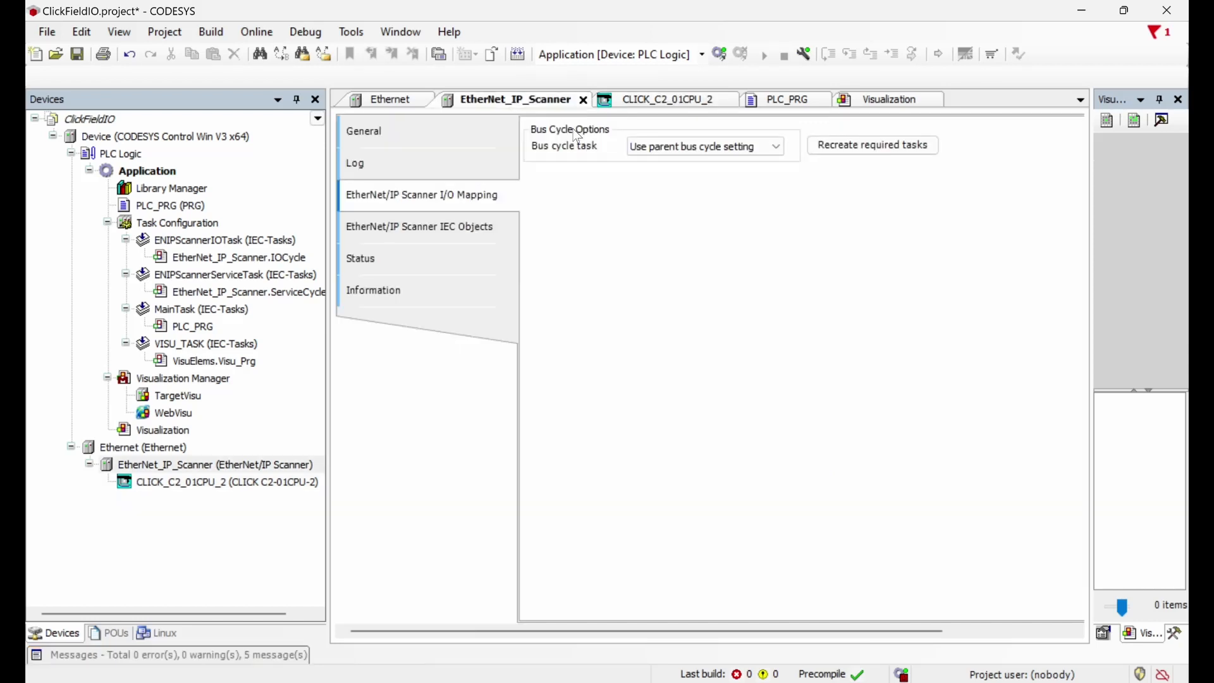
left_click(738, 148)
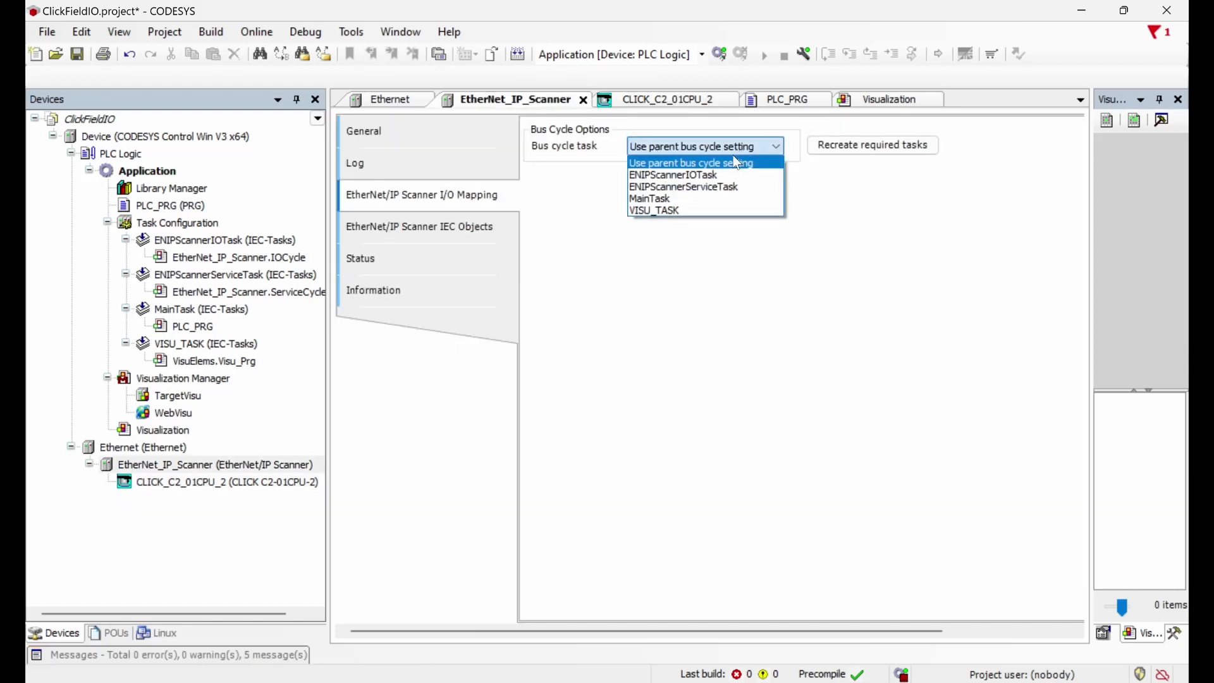
left_click(692, 200)
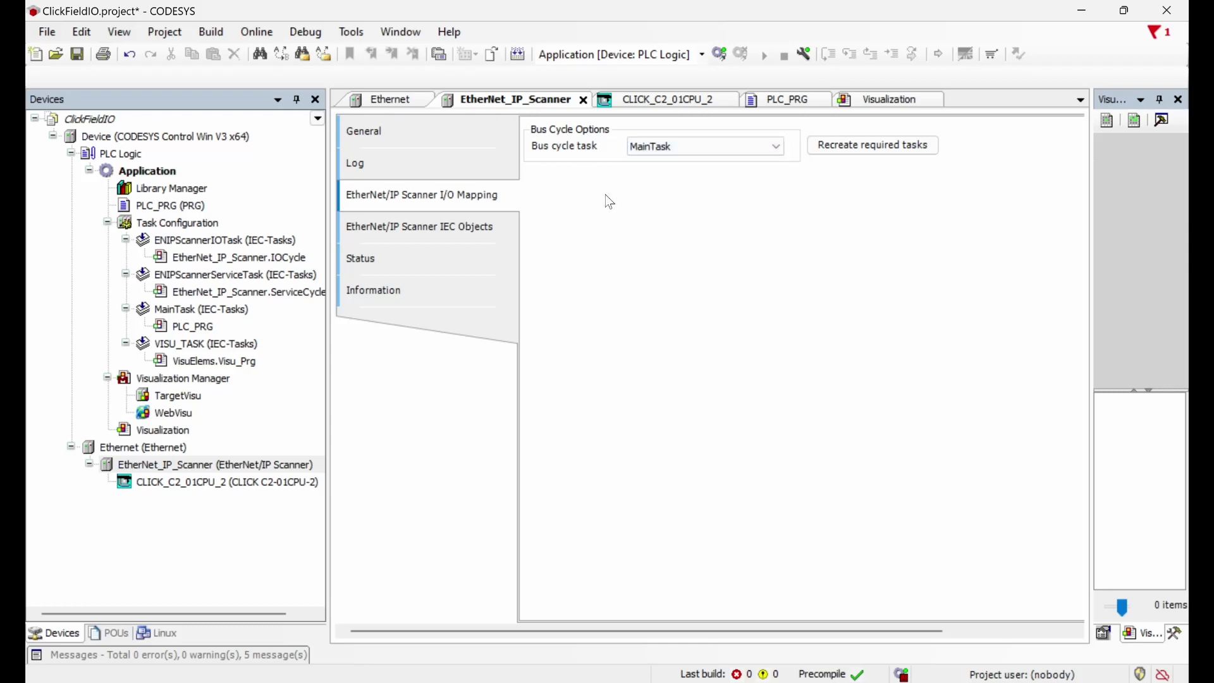
Step: Set the Ethernet adapter's bus cycle task to MainTask as well
left_click(399, 103)
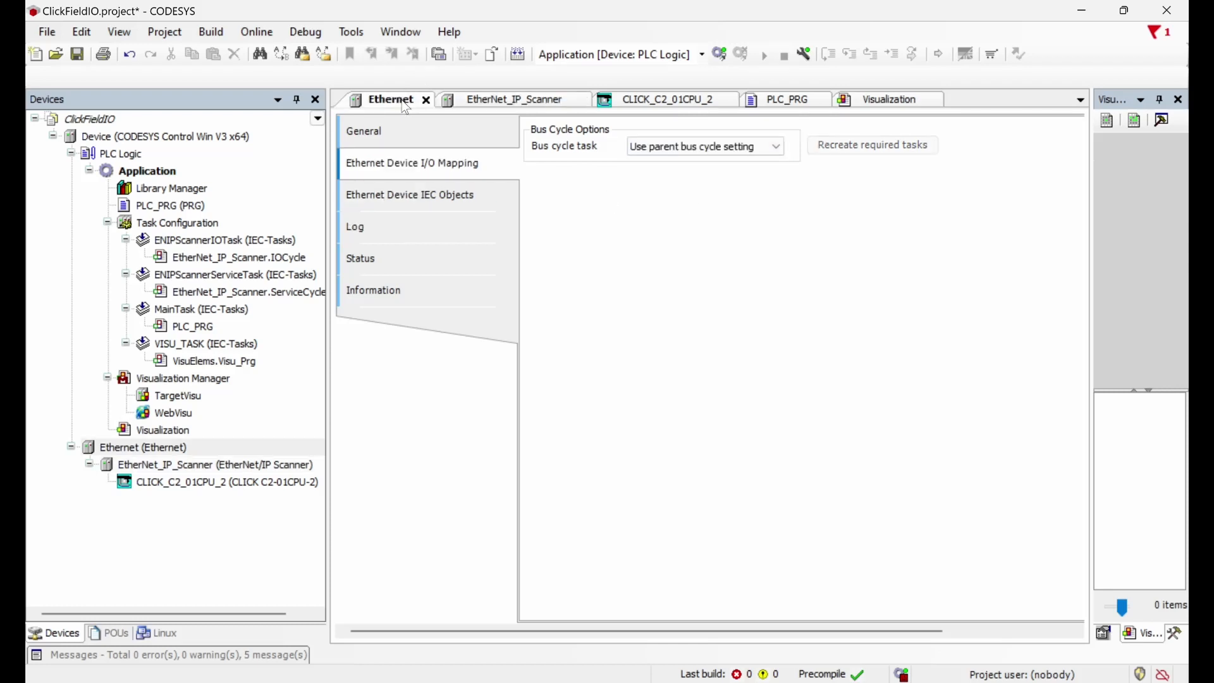
left_click(726, 149)
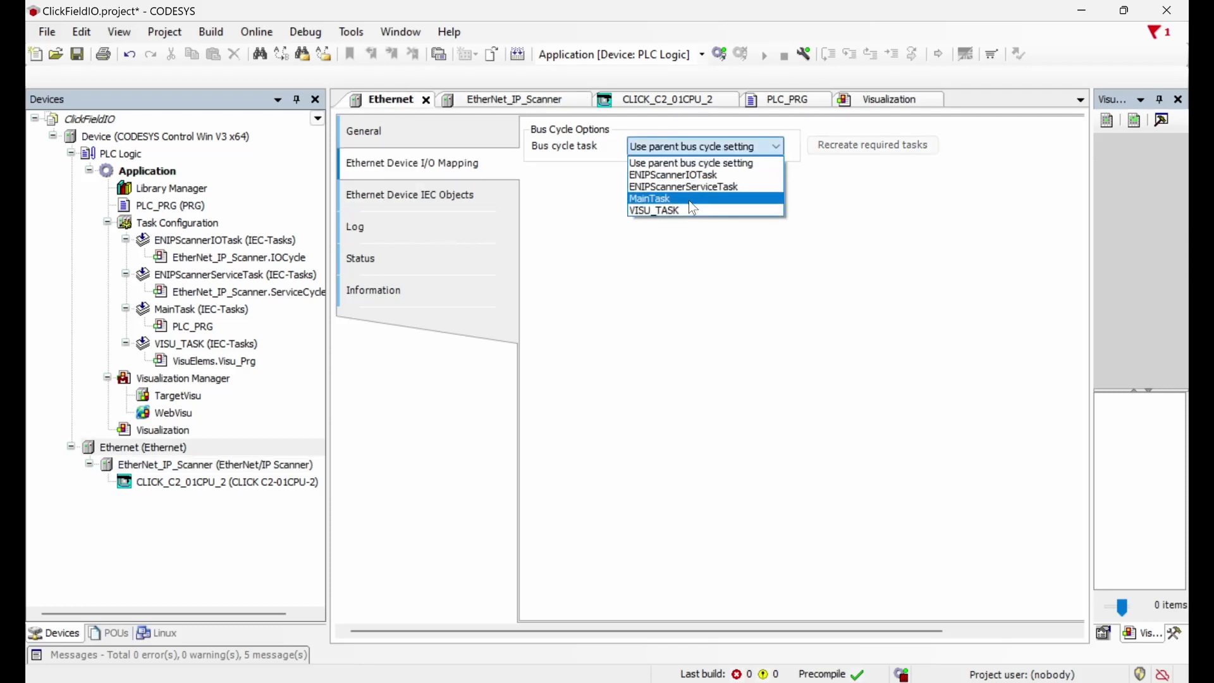
left_click(690, 200)
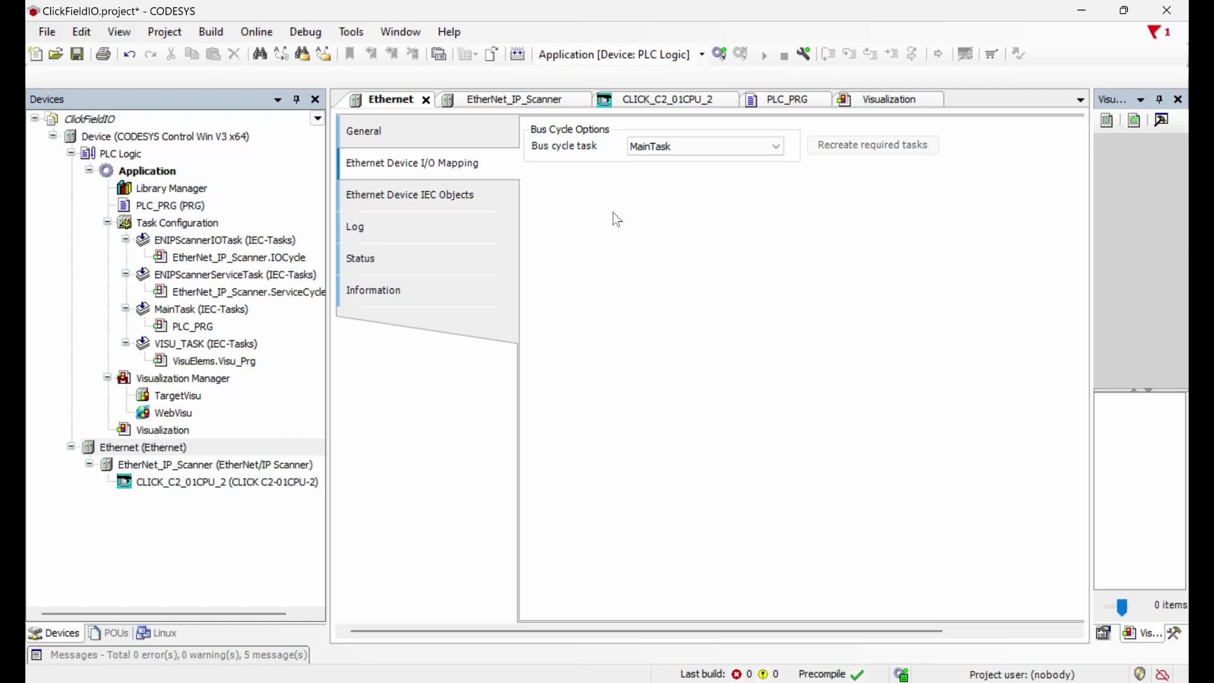
left_click(269, 32)
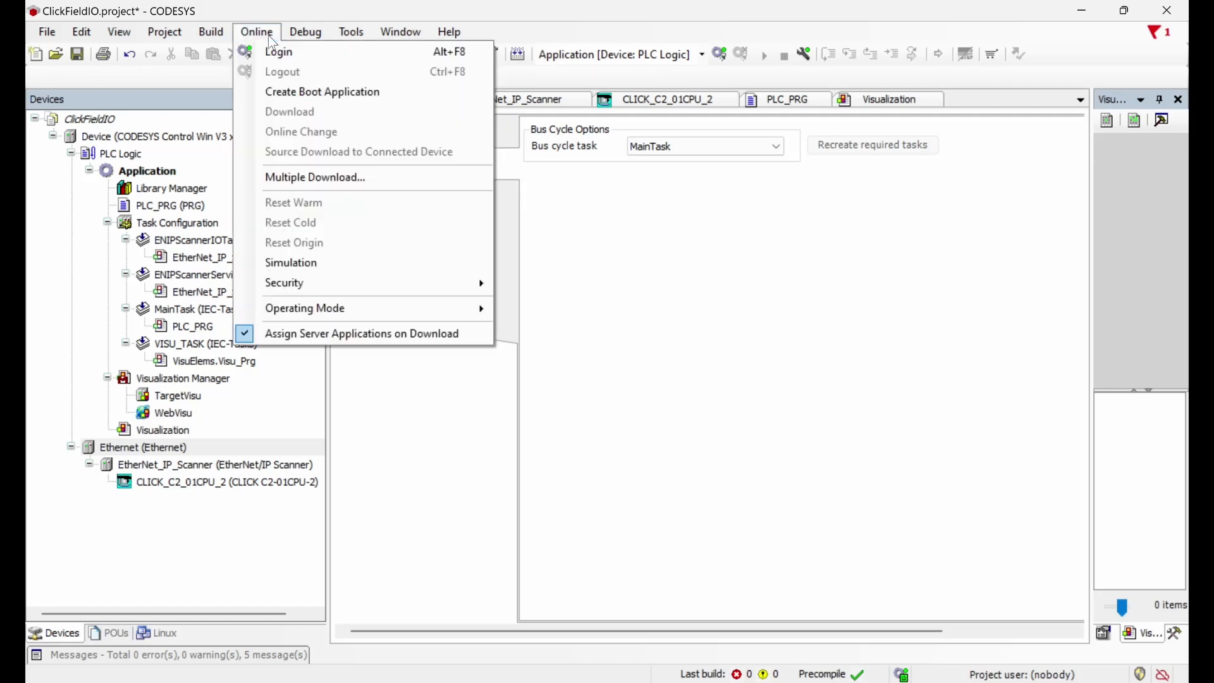
Step: Log in to the soft PLC through Online > Login with the device user name and password
left_click(272, 49)
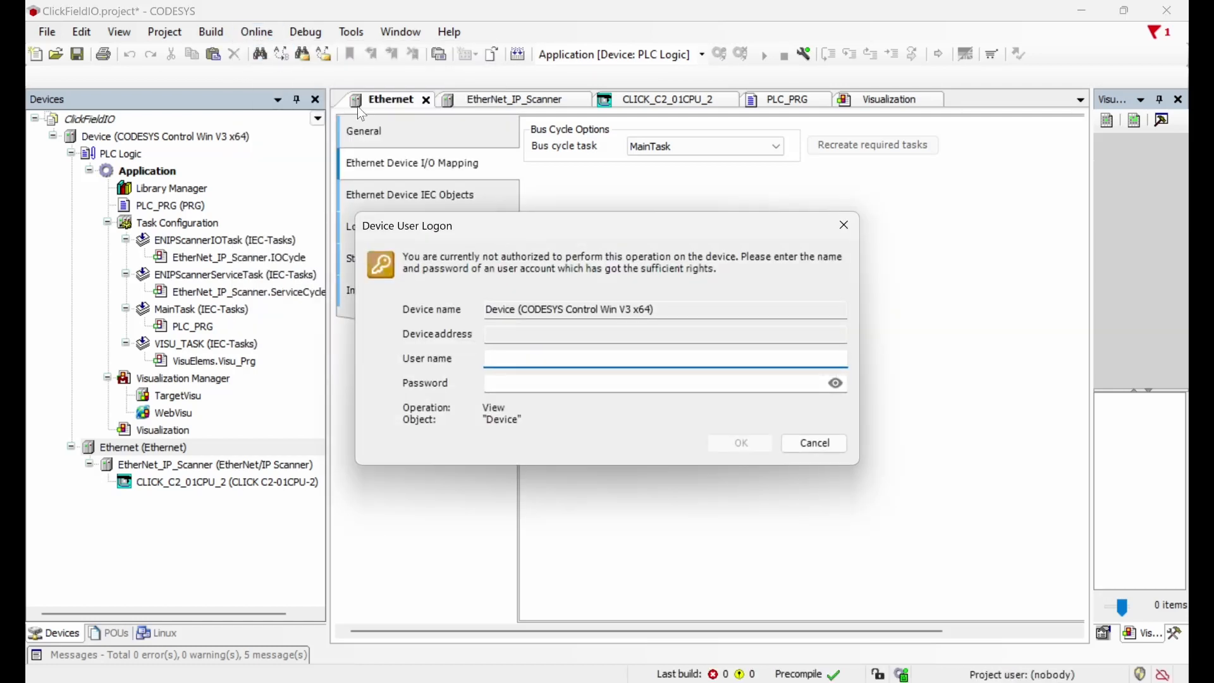
type("admin")
key("Tab")
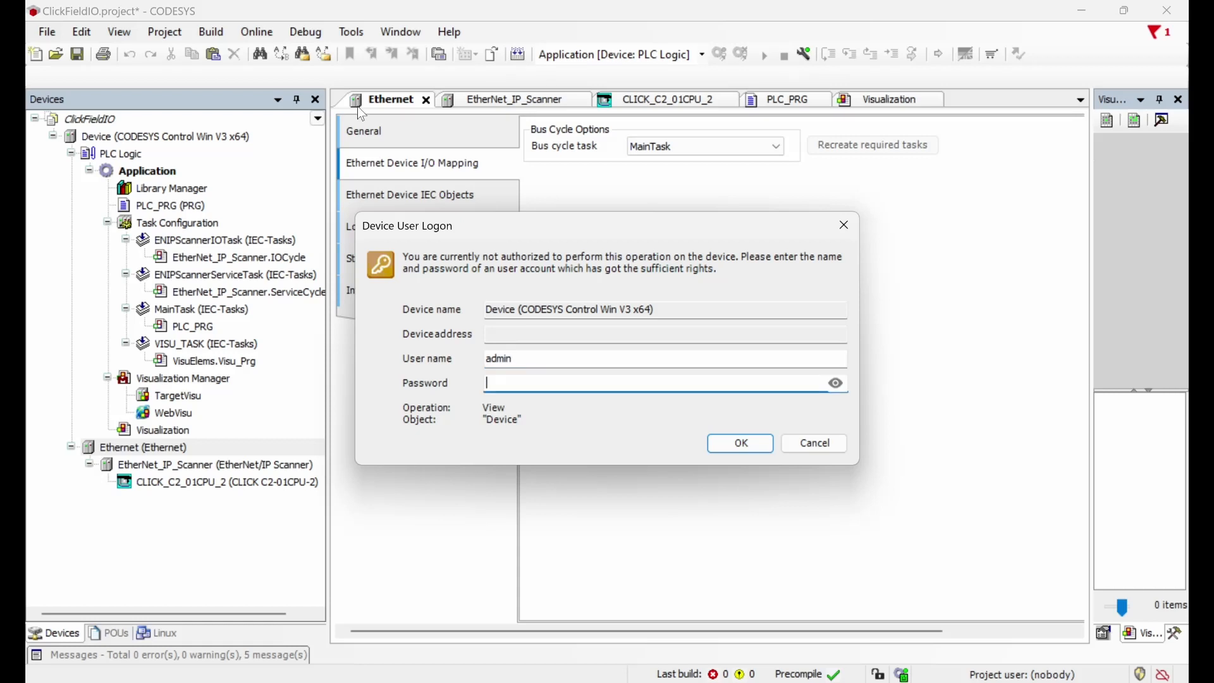
type("***************")
key("Return")
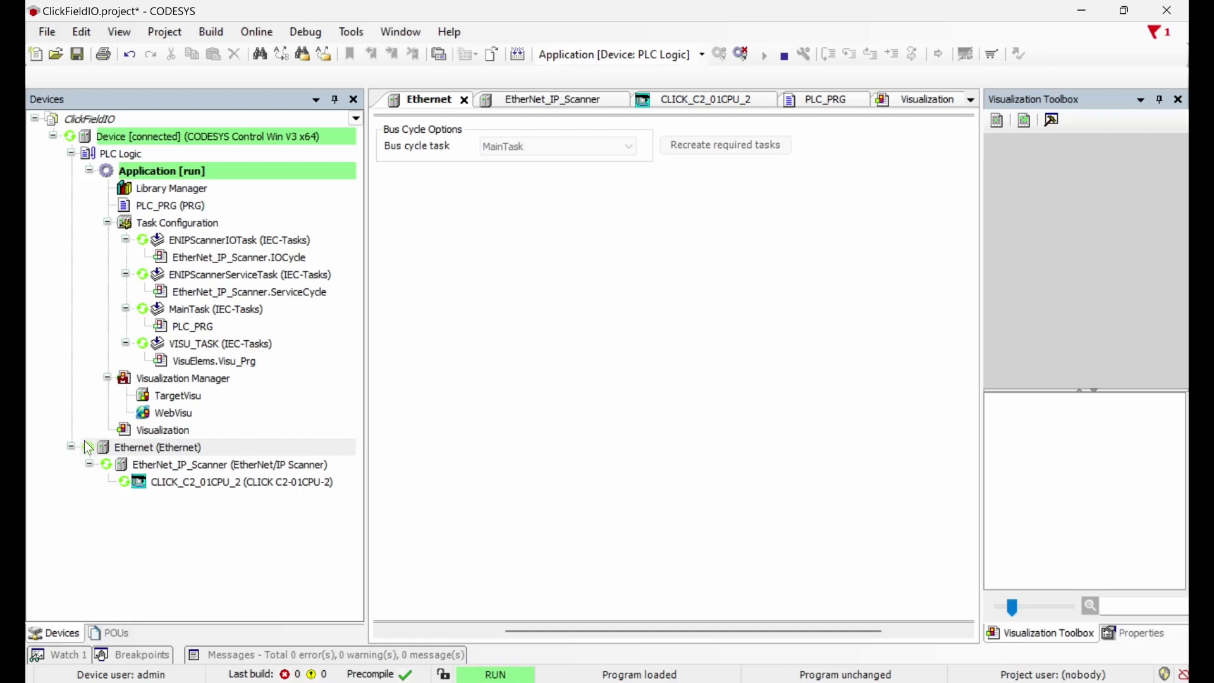
left_click(307, 32)
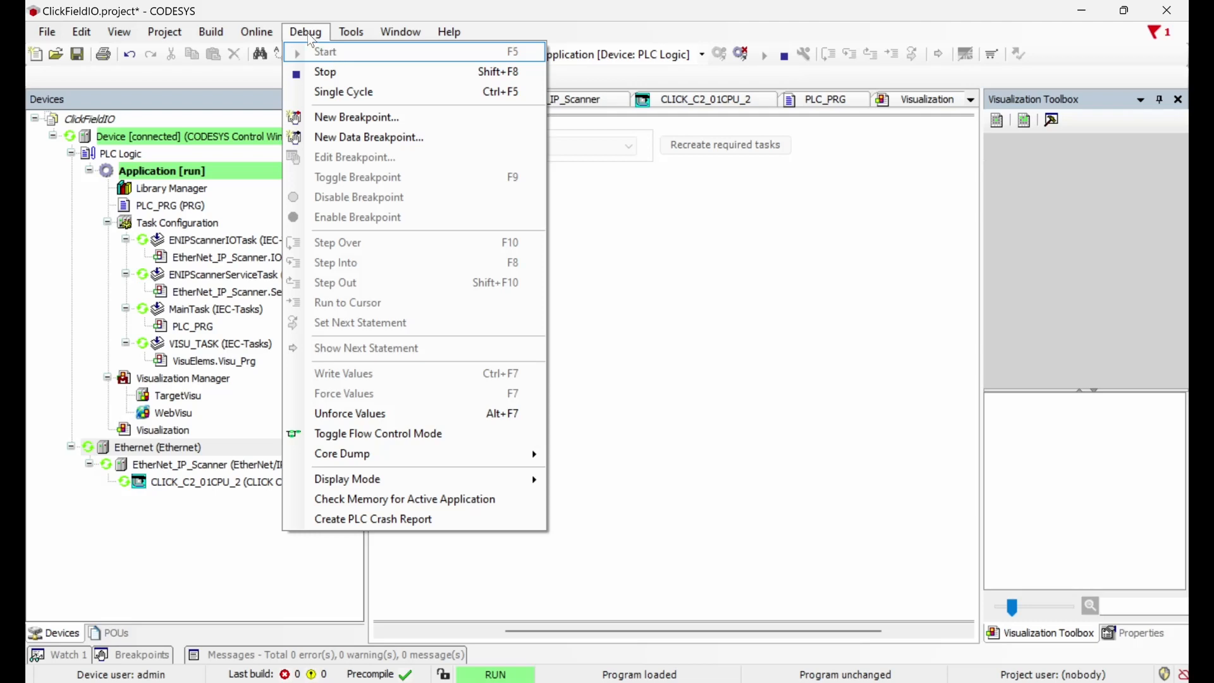
left_click(310, 35)
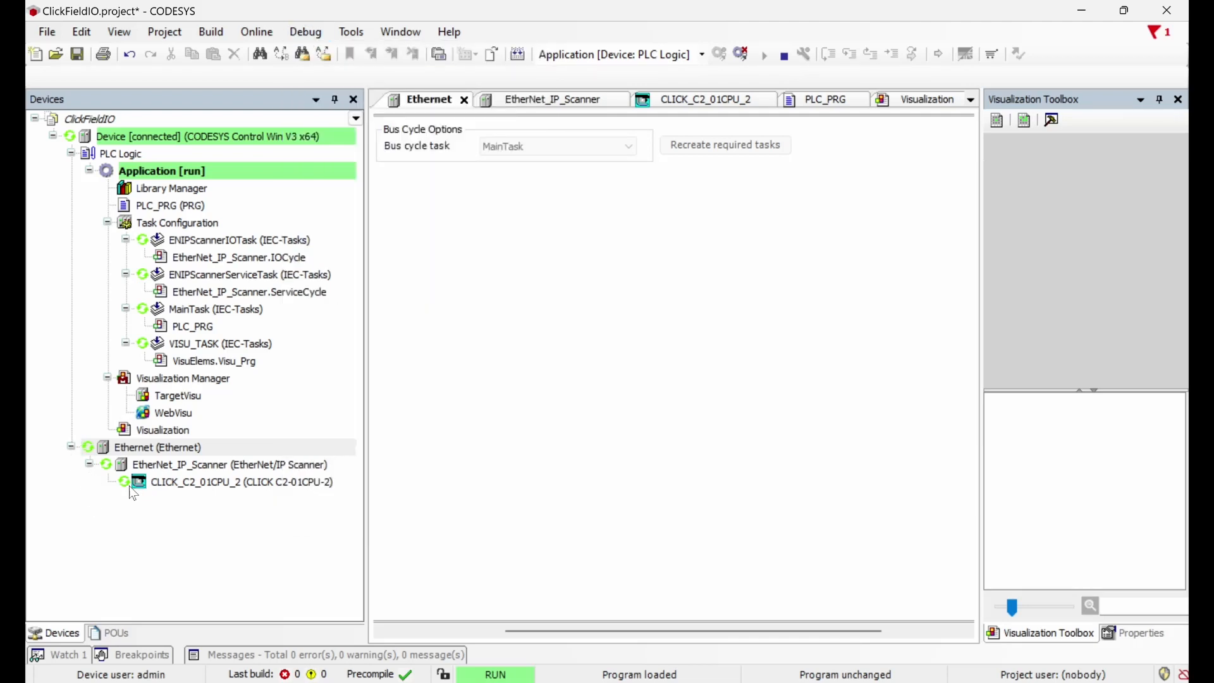
Step: On the Visualization screen, press the counter push button repeatedly to raise it to 11
left_click(924, 106)
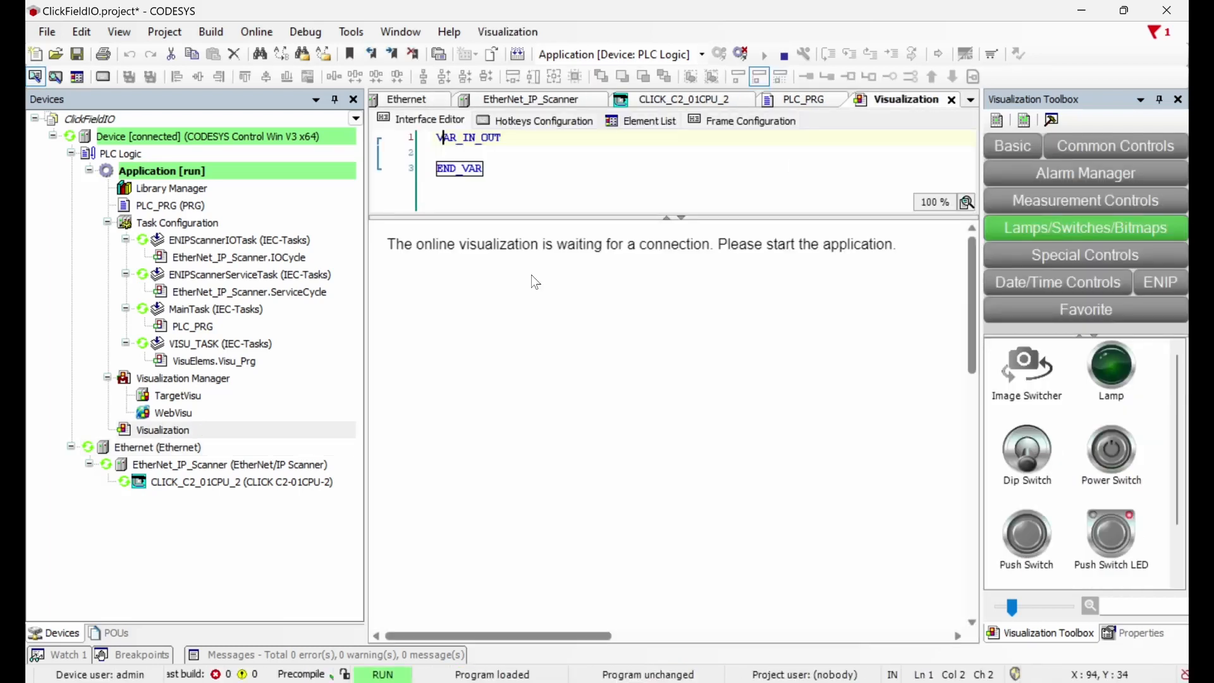
left_click(478, 319)
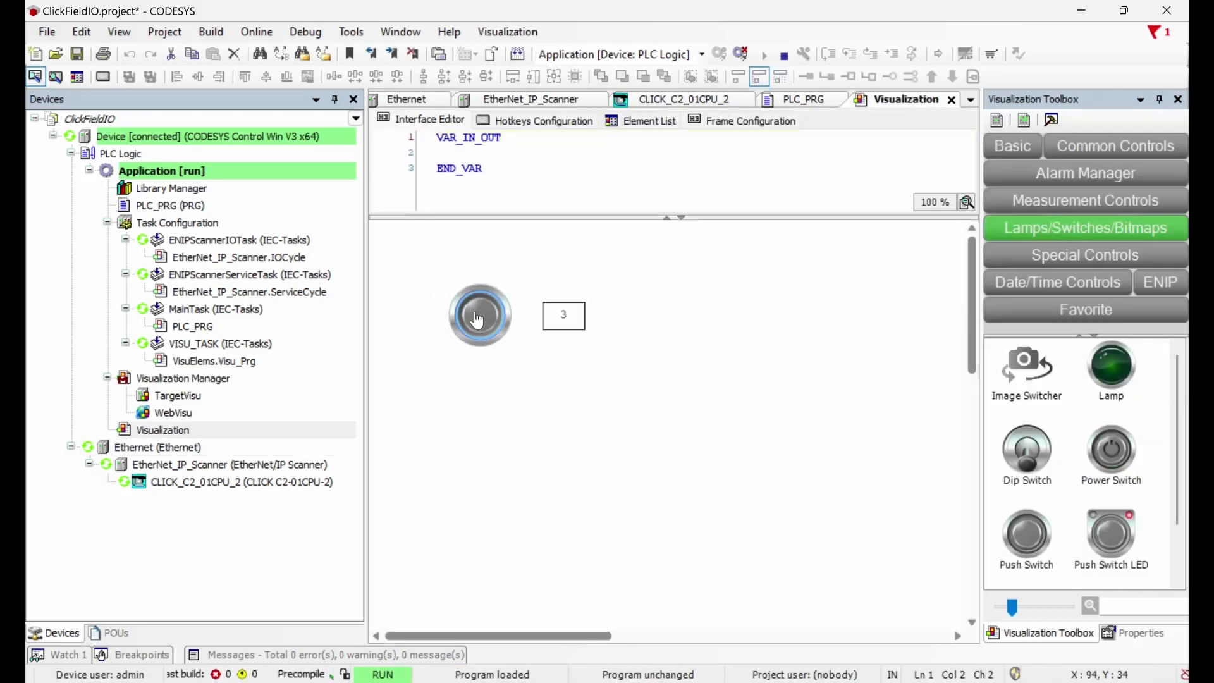
left_click(477, 320)
left_click(477, 320)
left_click(478, 320)
left_click(477, 320)
left_click(478, 320)
left_click(477, 320)
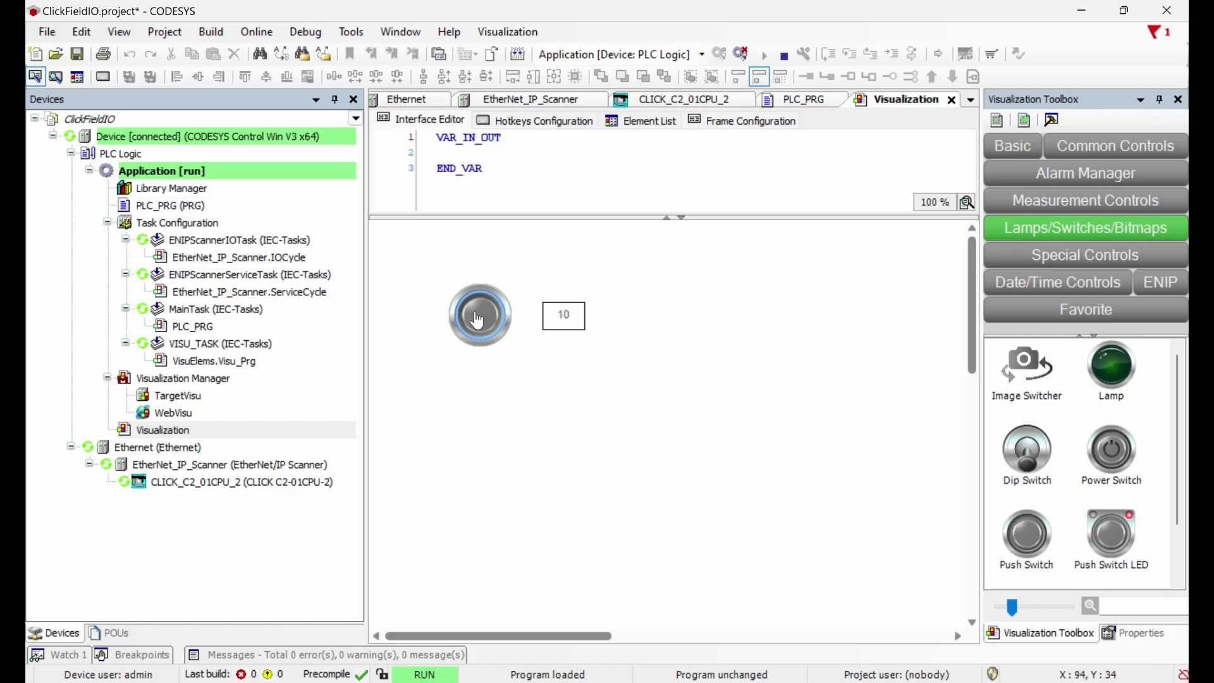
left_click(477, 320)
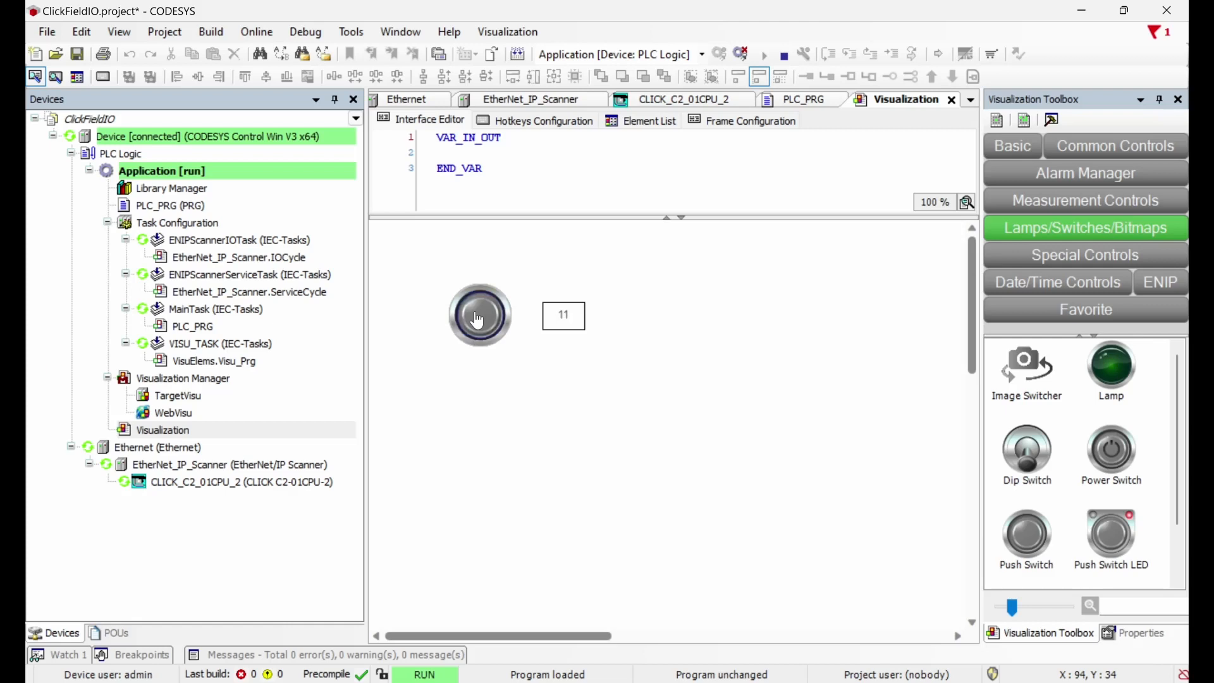
Step: Scroll the CLICK_C2_01CPU_2 I/O mapping to its live output bits, then snap CODESYS right
left_click(666, 98)
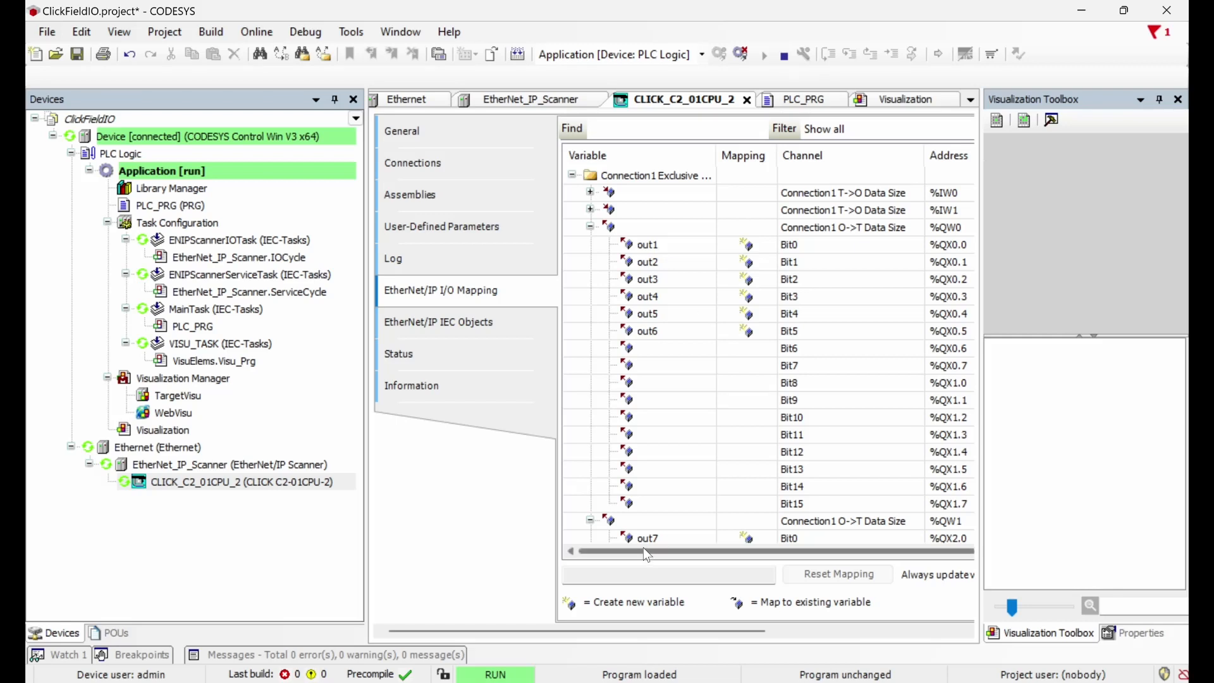
left_click_drag(644, 548, 773, 549)
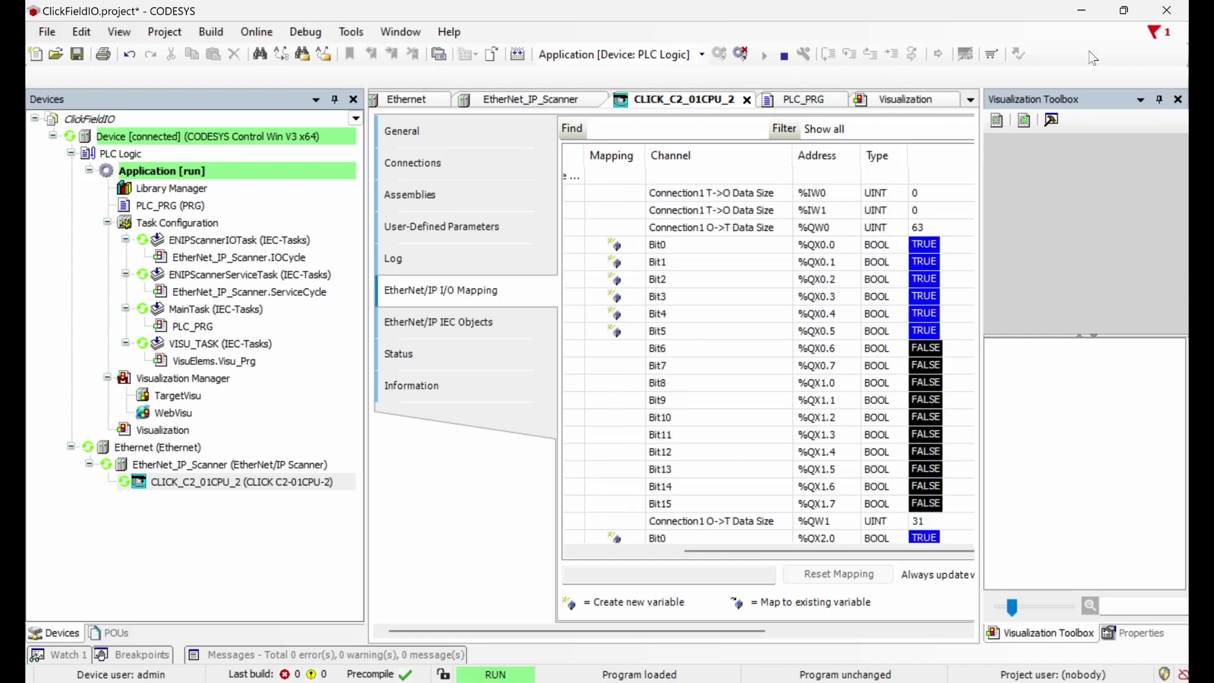
mouse_move(1129, 16)
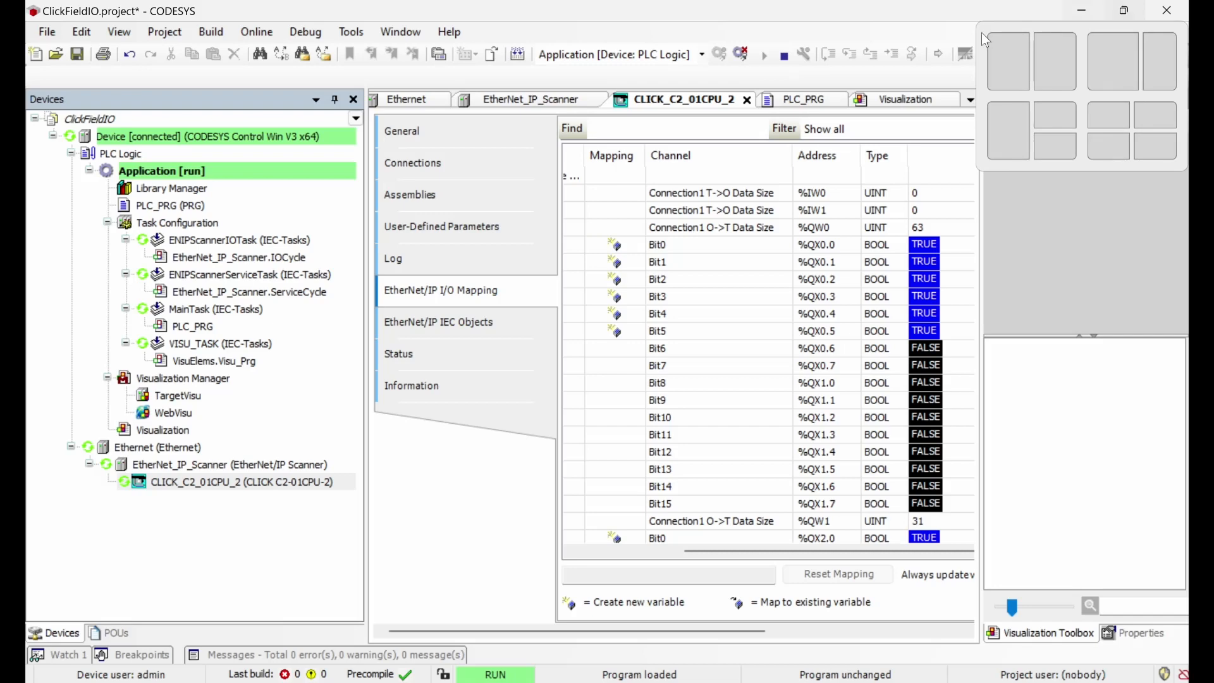
left_click_drag(879, 19, 1188, 190)
Step: Snap CLICK to the left half and open Monitor > System Monitor, centred in the window
left_click(487, 115)
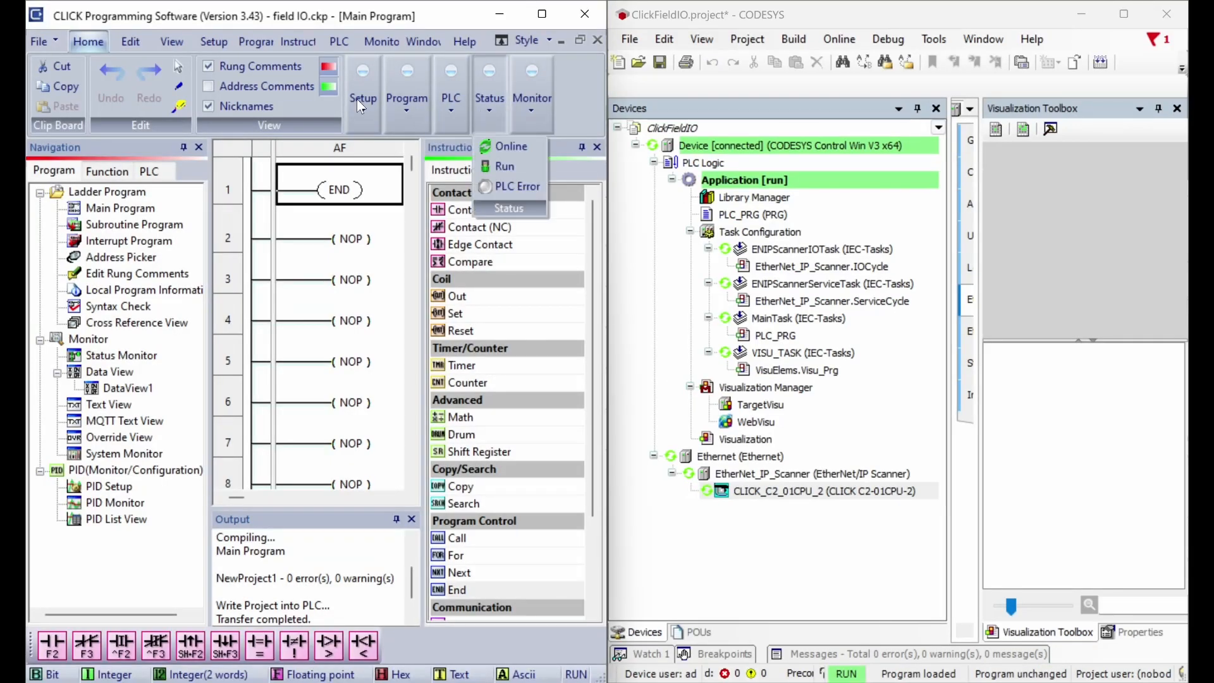
left_click(387, 43)
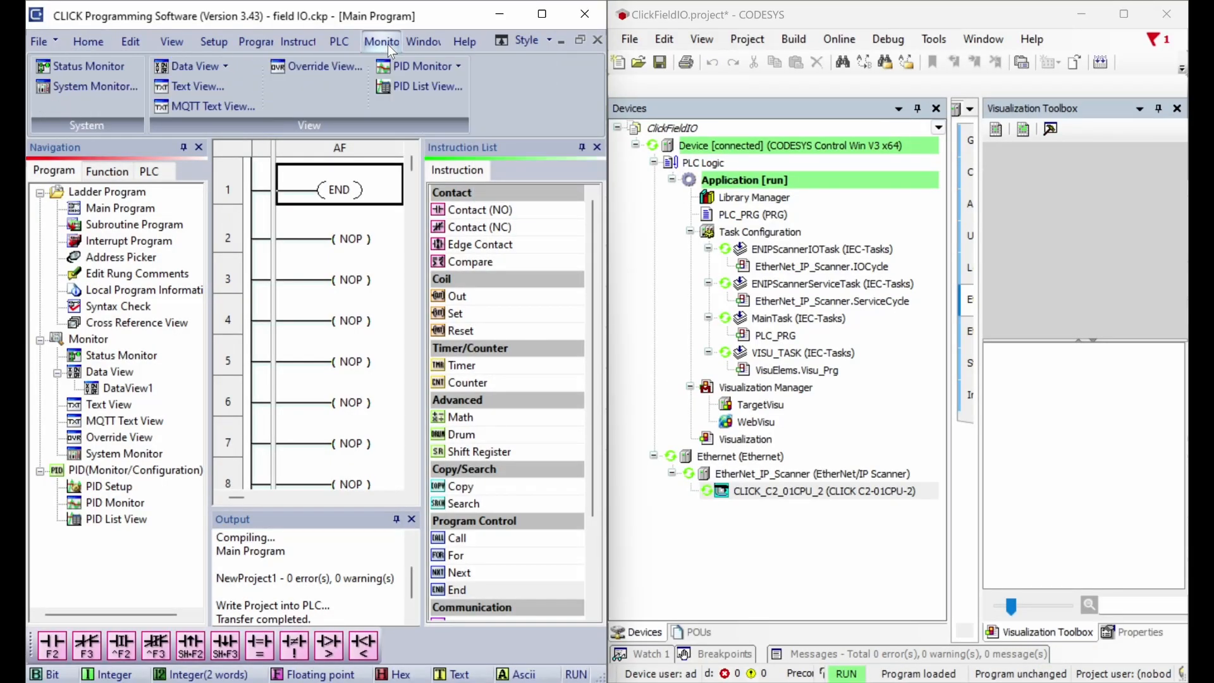
left_click(86, 88)
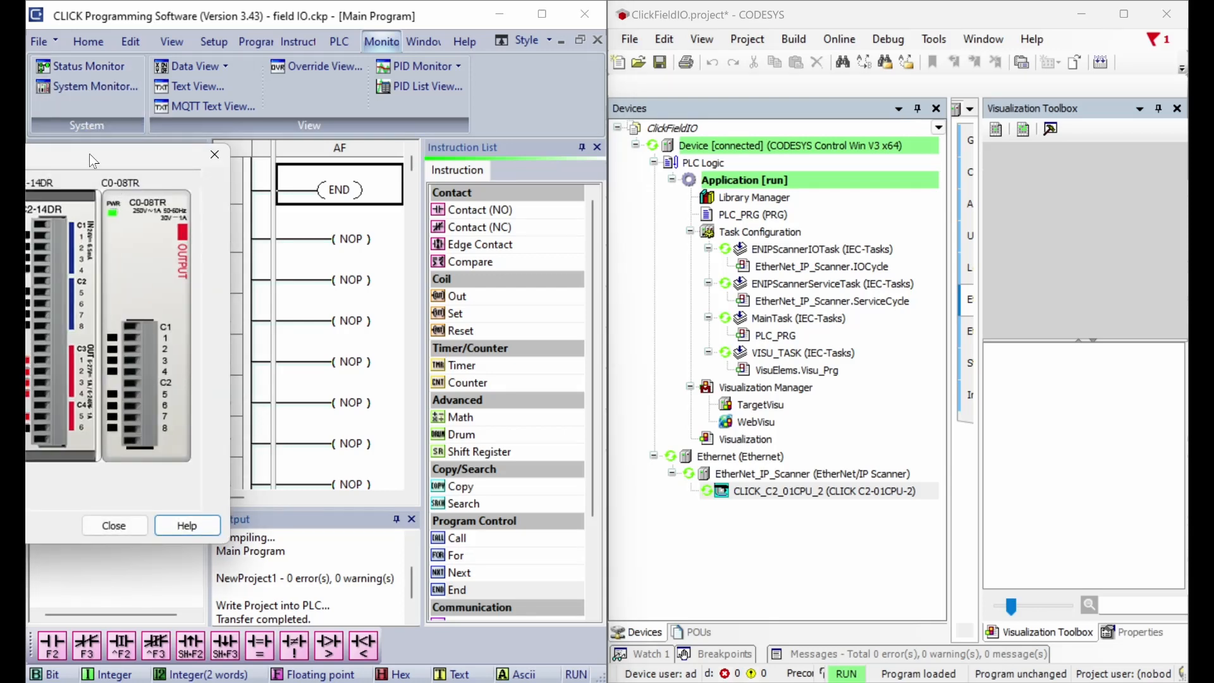
left_click_drag(94, 161, 391, 158)
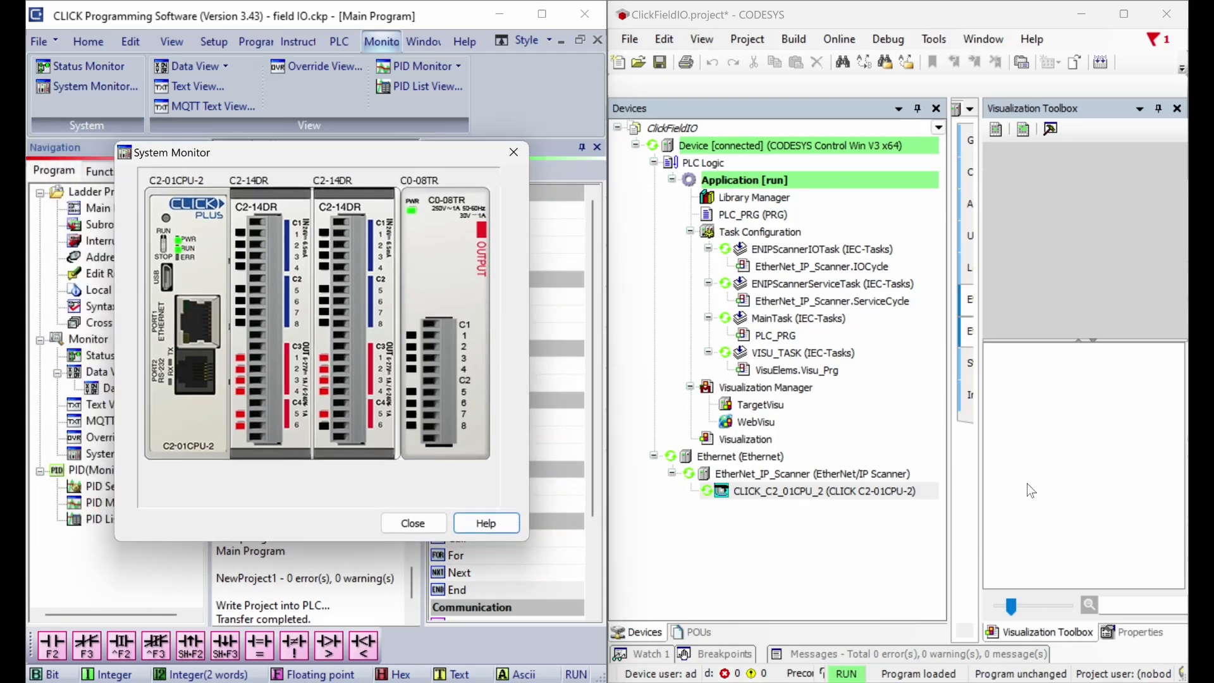
Step: Widen the CODESYS editor and bring the Visualization screen back into view
left_click_drag(981, 495, 1157, 499)
left_click_drag(949, 503, 788, 501)
left_click(1145, 108)
left_click(991, 206)
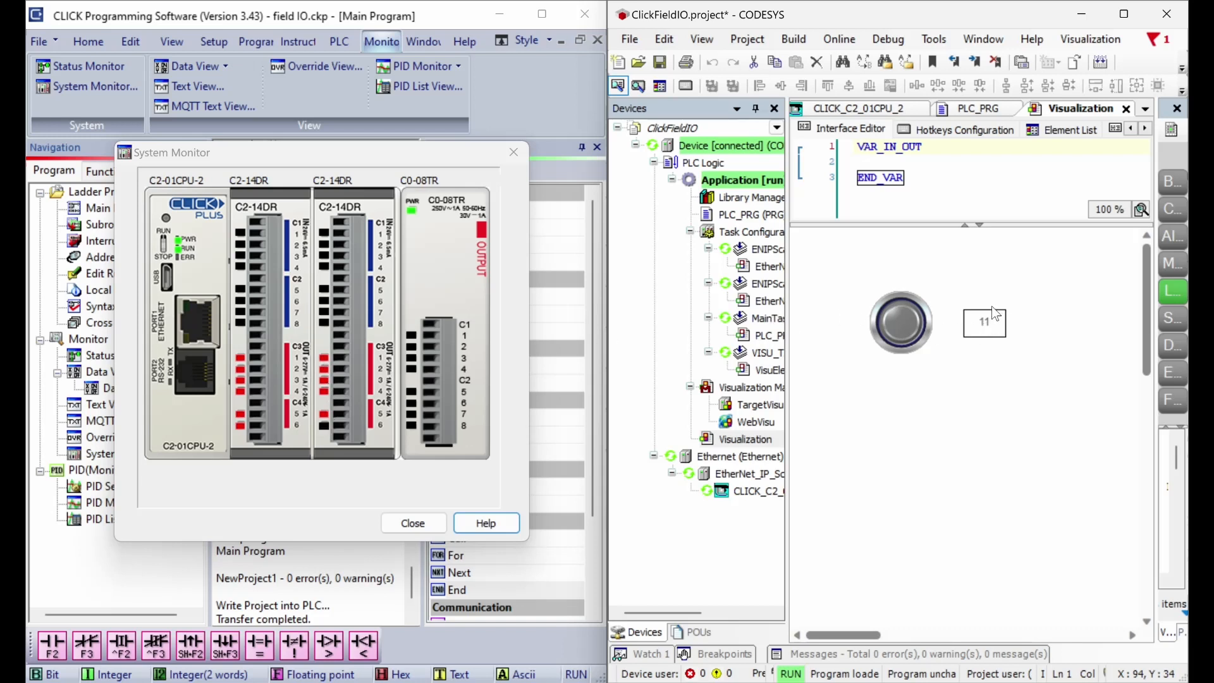
Step: Press the visualization push button until the counter reaches 20, then once more to wrap it to 0
left_click(895, 342)
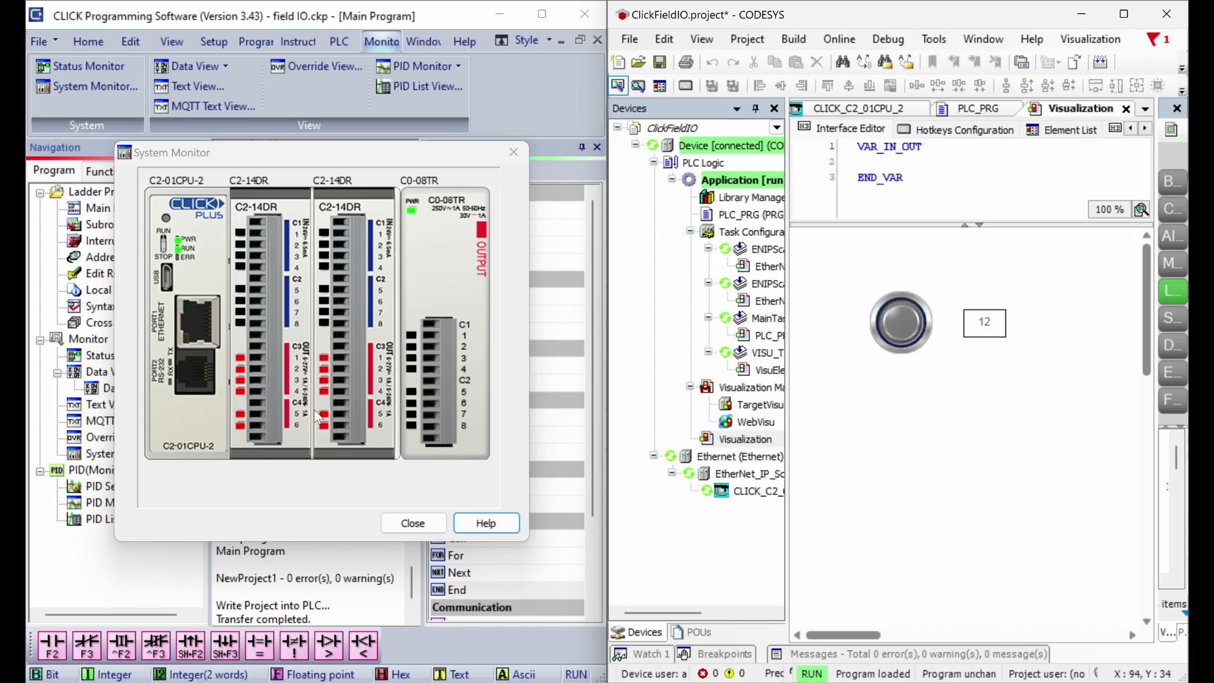
left_click(891, 327)
left_click(892, 326)
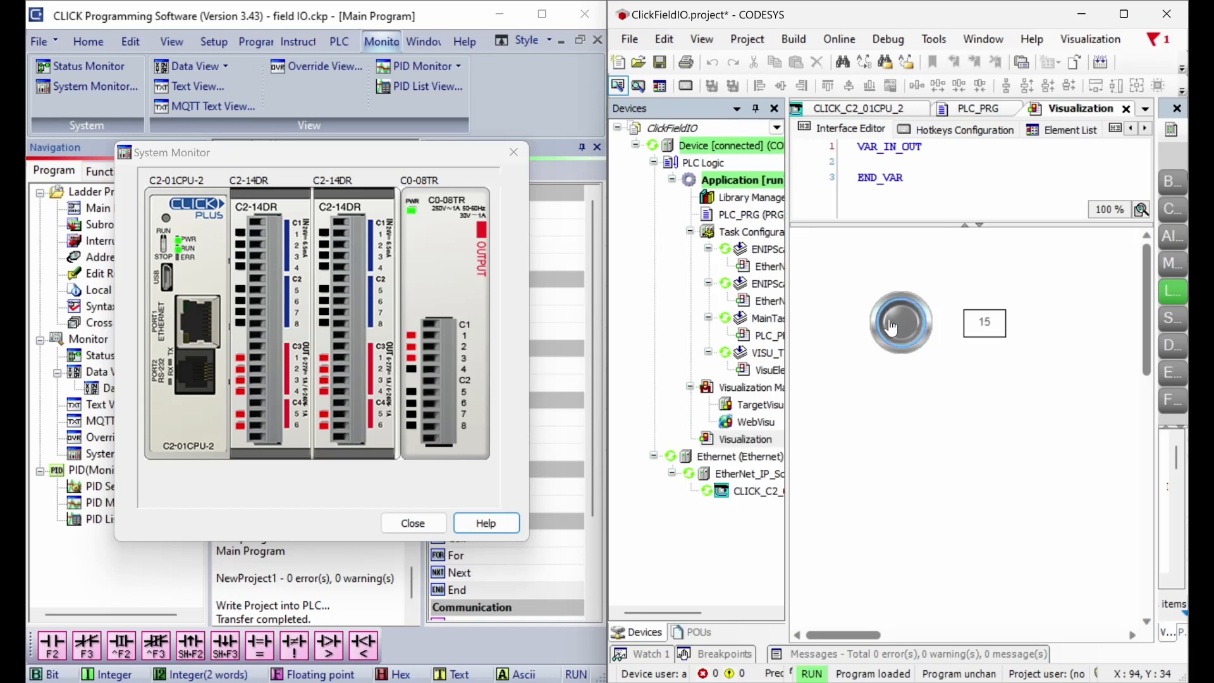
left_click(892, 326)
left_click(892, 326)
left_click(892, 327)
left_click(892, 326)
left_click(892, 326)
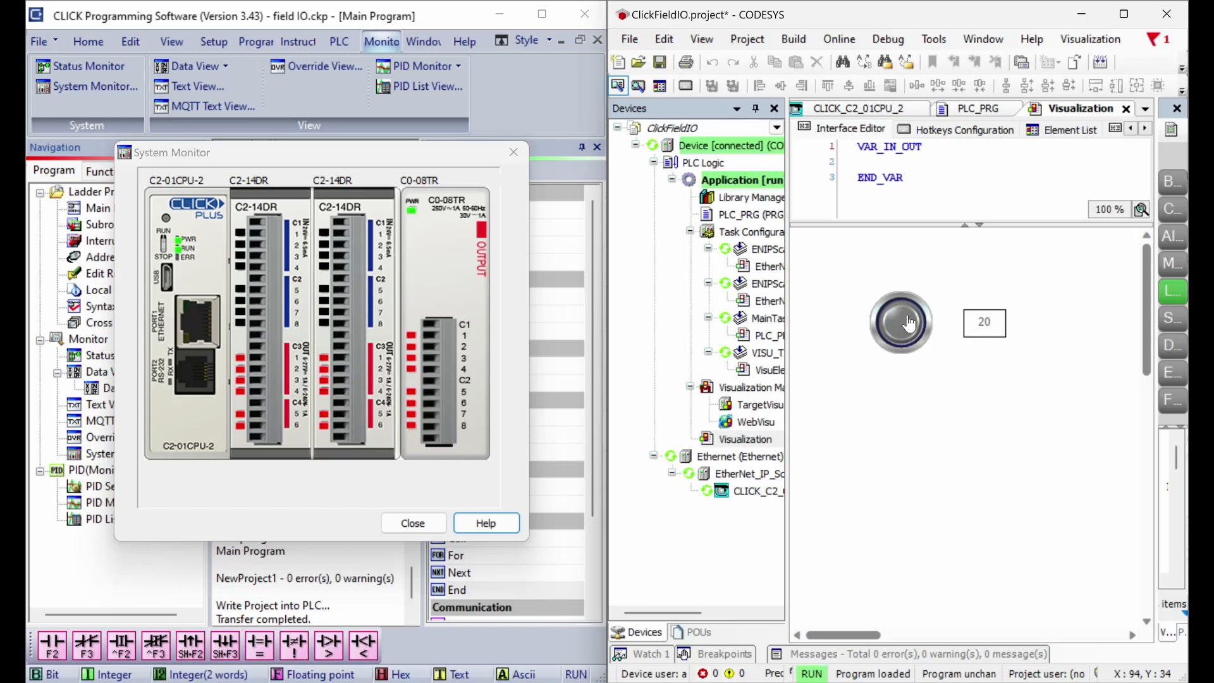
left_click(904, 322)
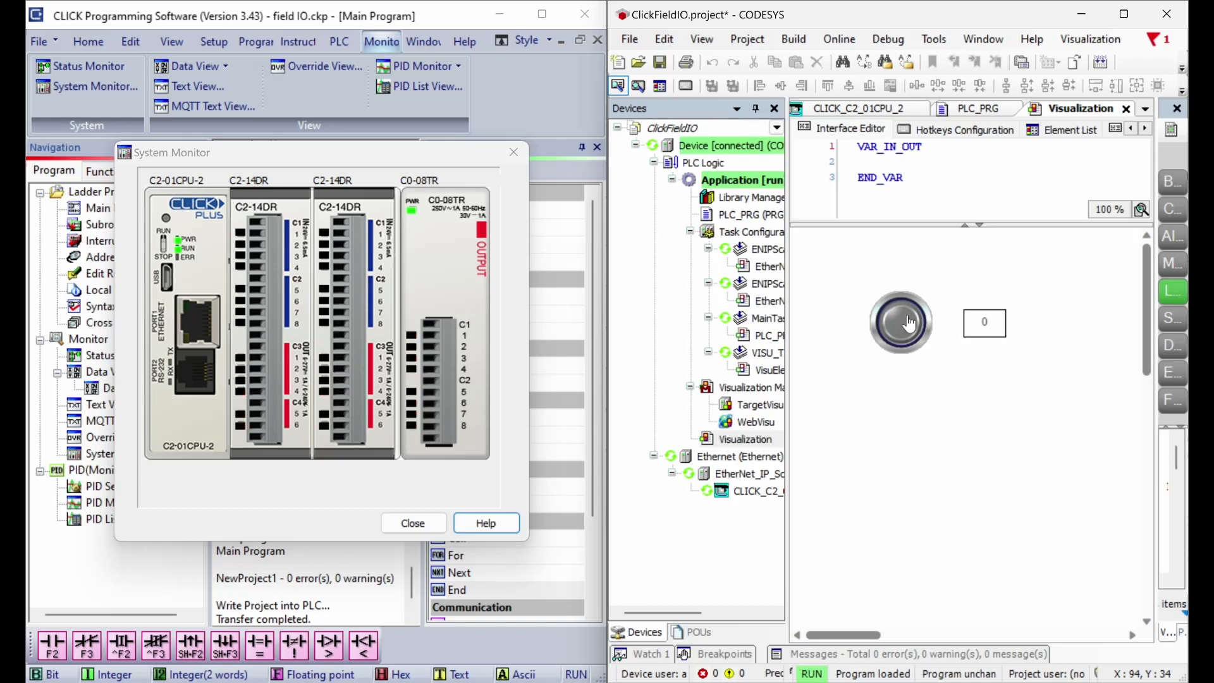